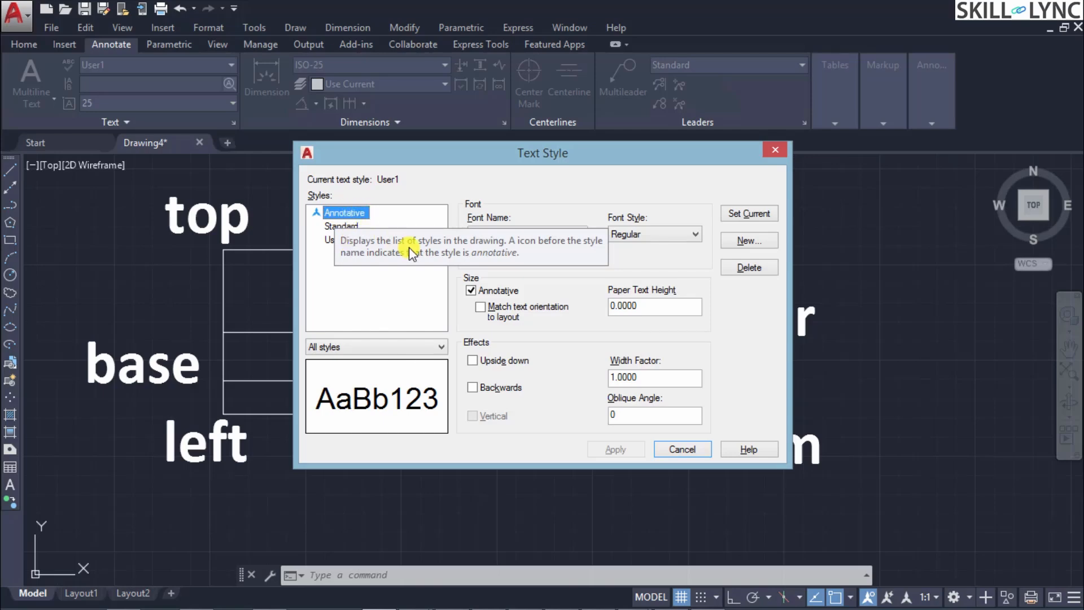
- Compare the Annotative and Standard text styles and try making the Standard style annotative
click(341, 226)
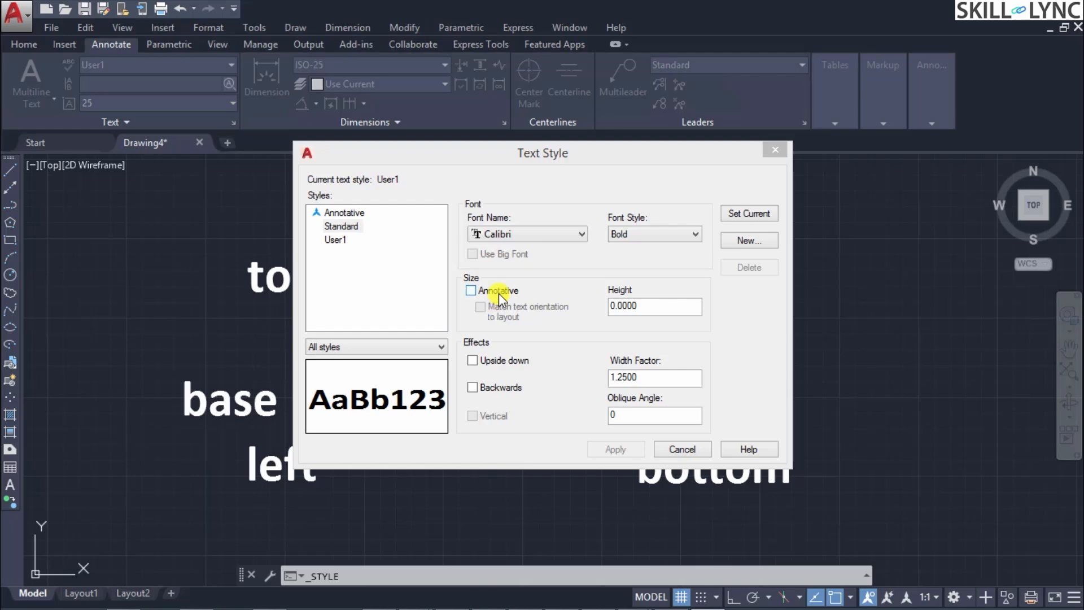
click(355, 218)
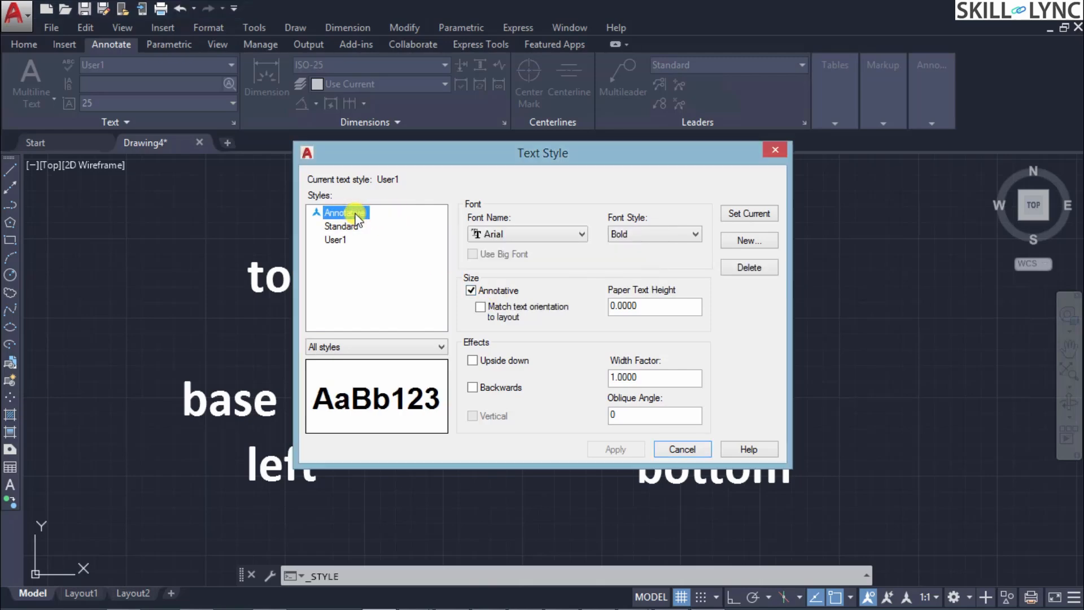
click(349, 226)
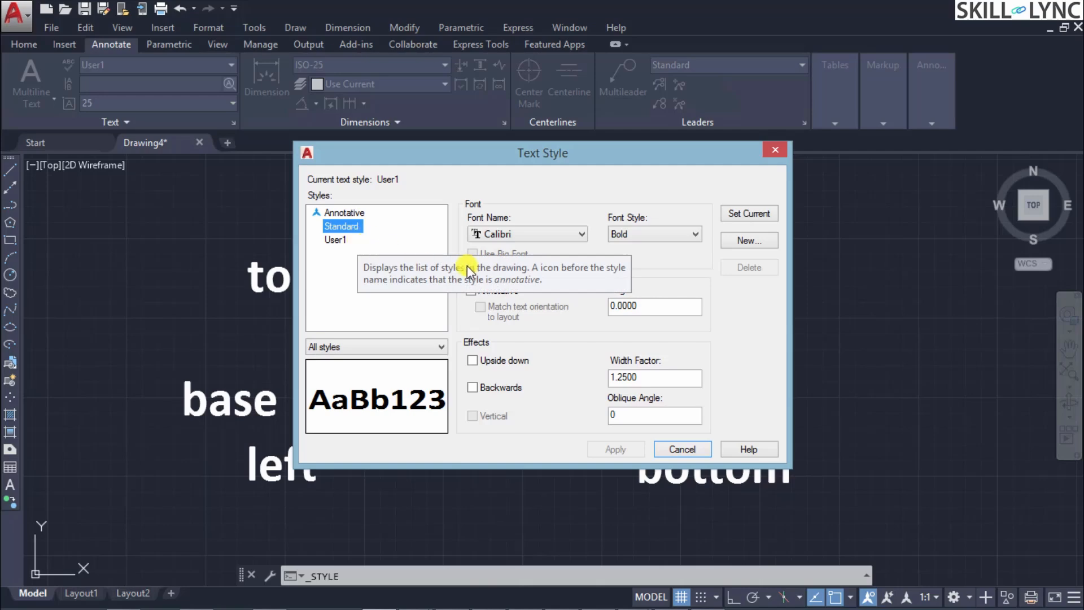
click(479, 293)
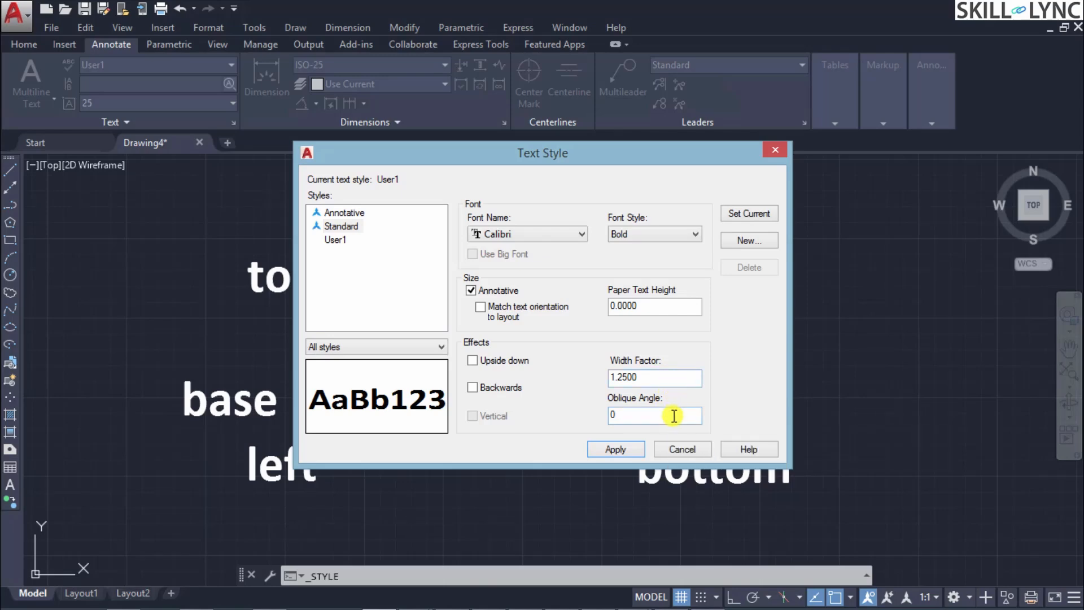
click(682, 449)
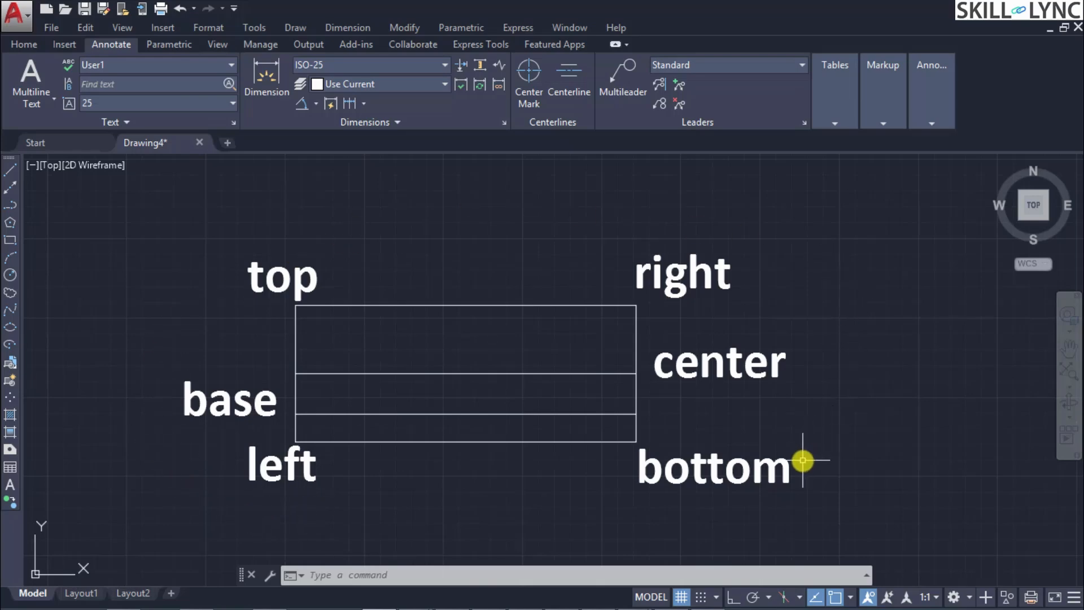
- Set User1 as the current text style in the text style manager
click(181, 66)
click(236, 106)
click(219, 64)
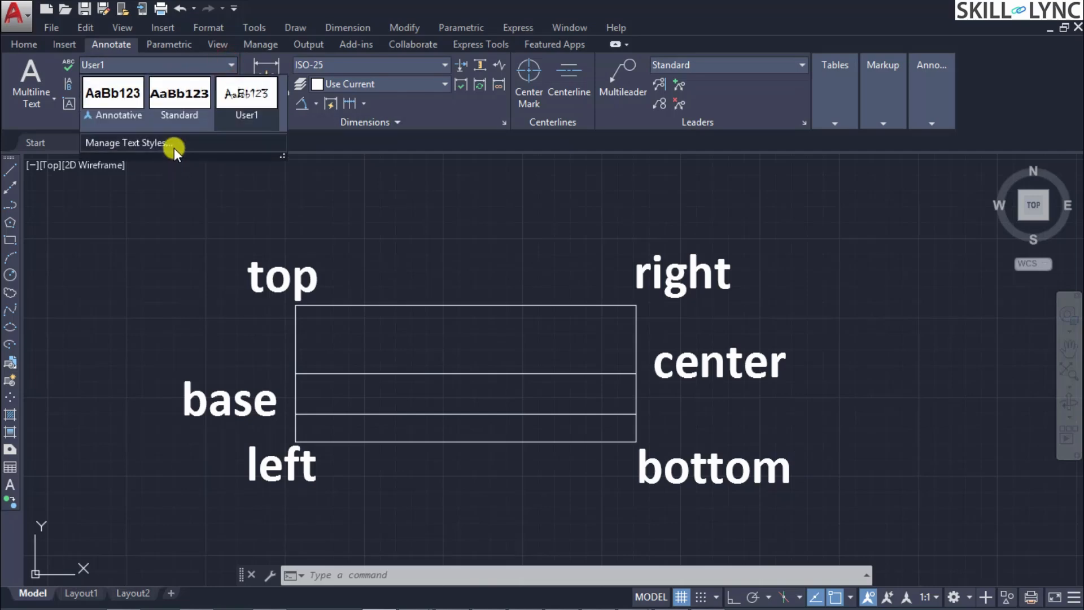
click(174, 148)
click(328, 241)
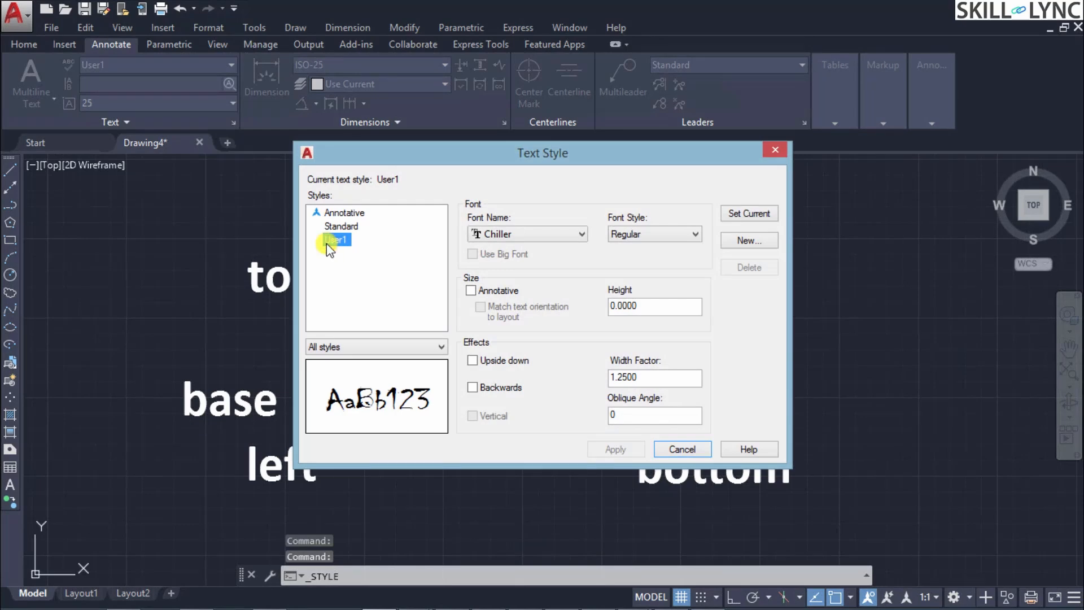
click(746, 212)
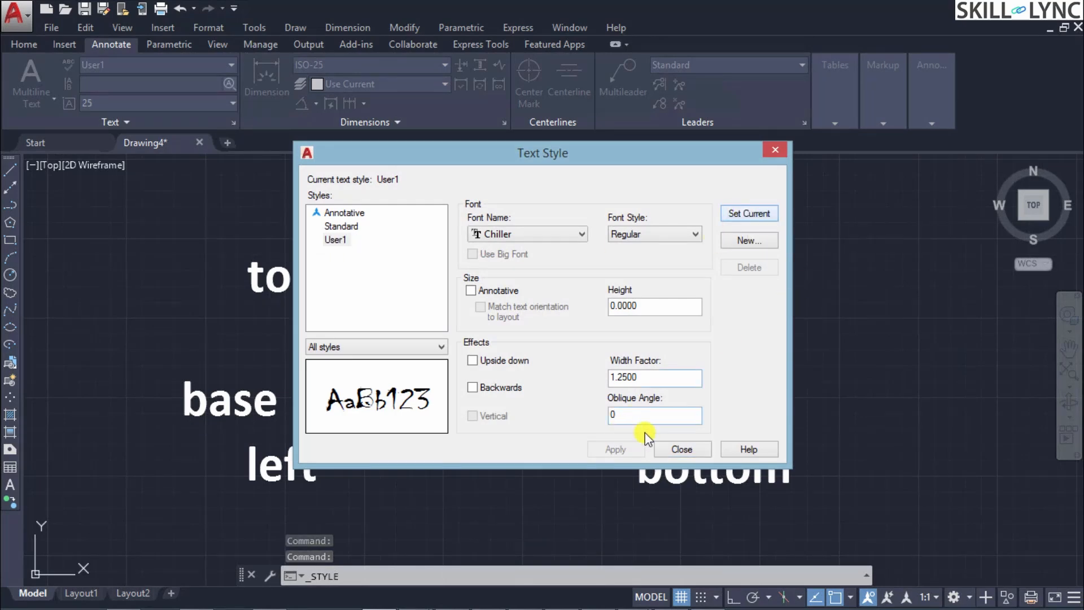
click(687, 447)
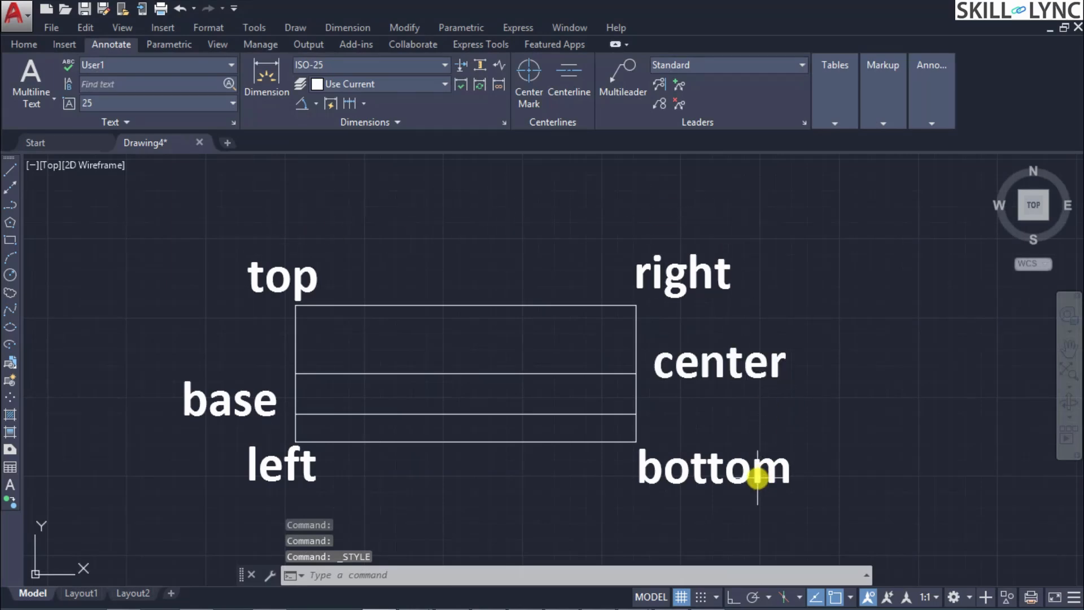
- Make Standard the current text style, set its font style to Regular and save the change
click(153, 63)
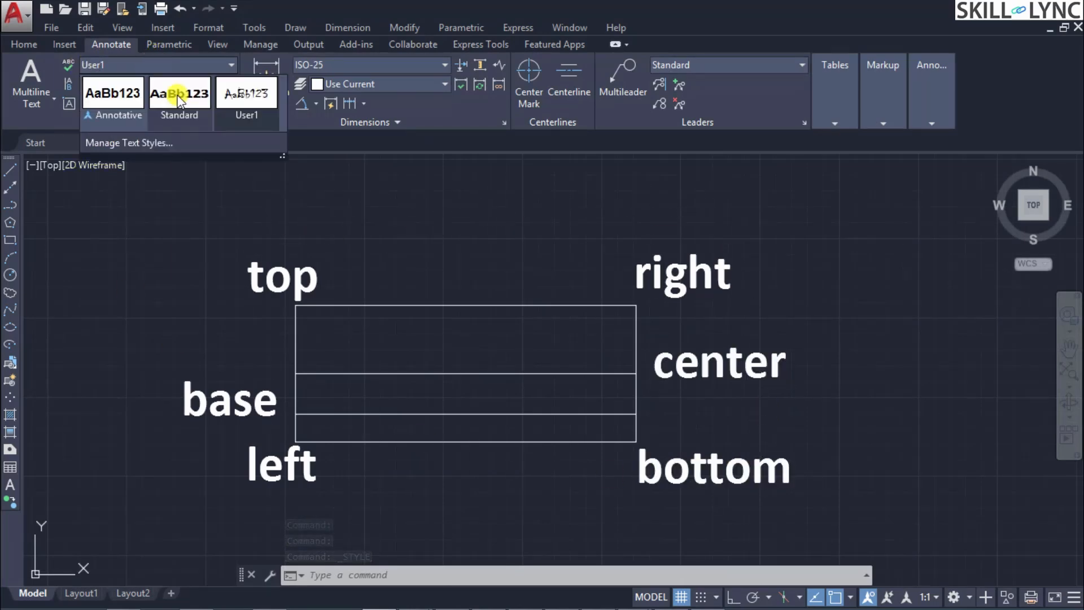
click(178, 97)
click(230, 63)
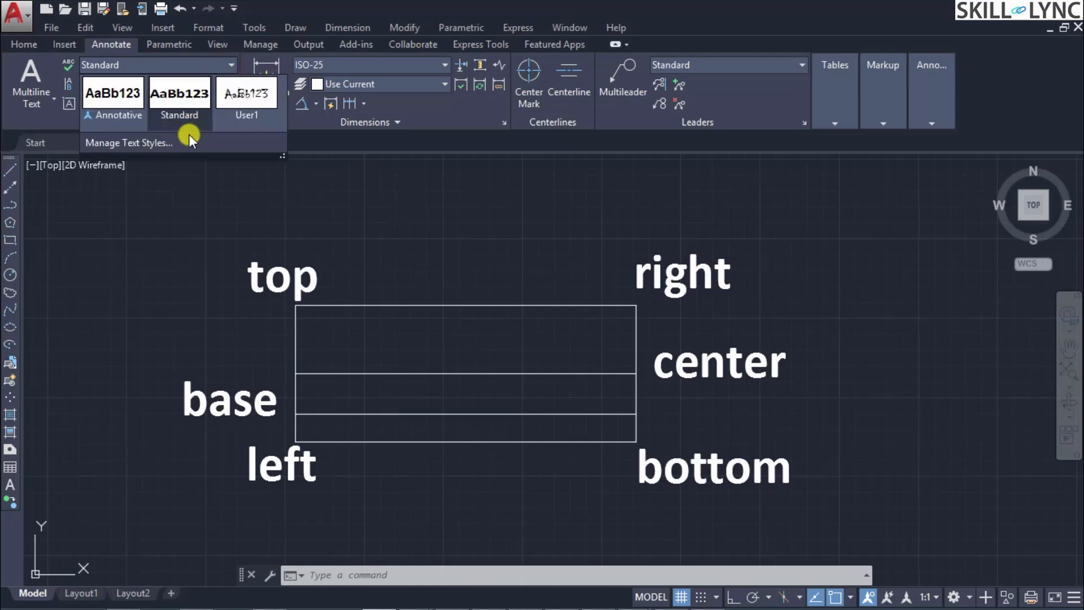
click(189, 136)
drag(433, 155, 616, 157)
click(779, 229)
click(770, 277)
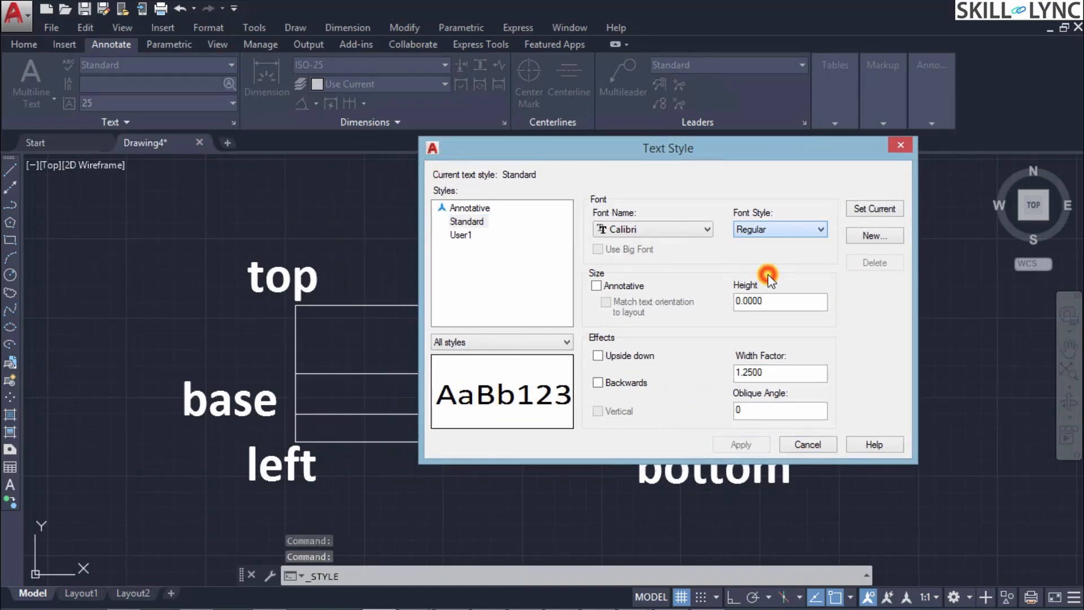
click(862, 209)
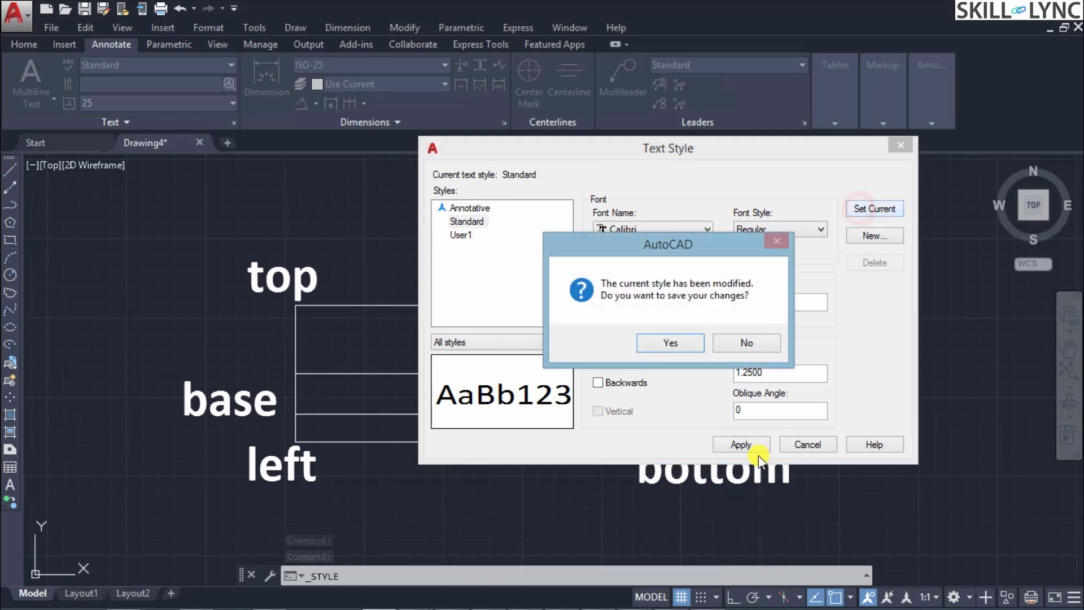
click(665, 343)
click(835, 446)
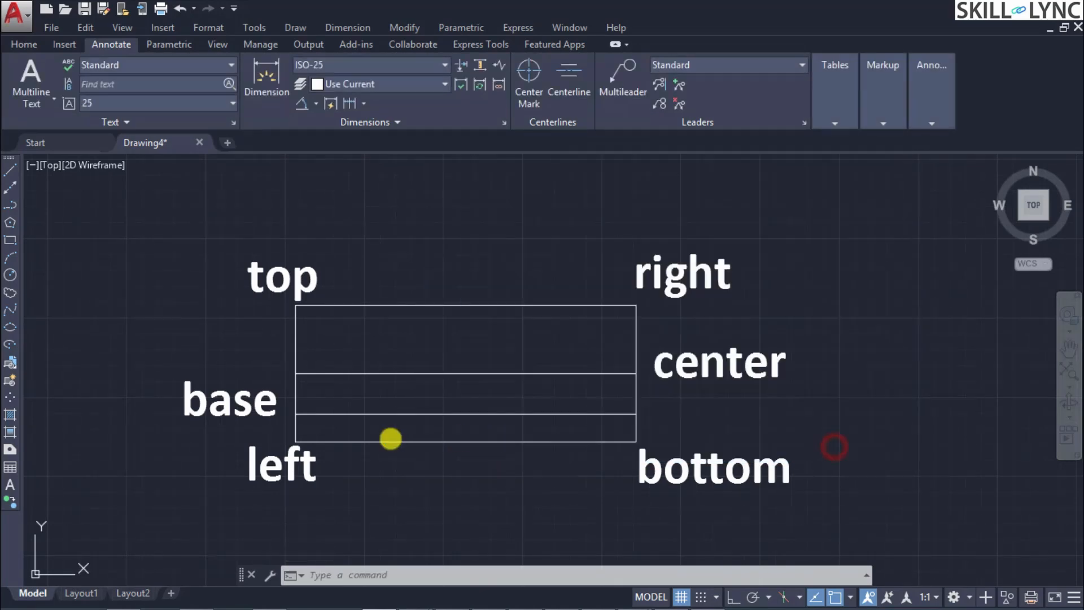
- Make User1 the current text style and open its settings in the text style manager
click(204, 67)
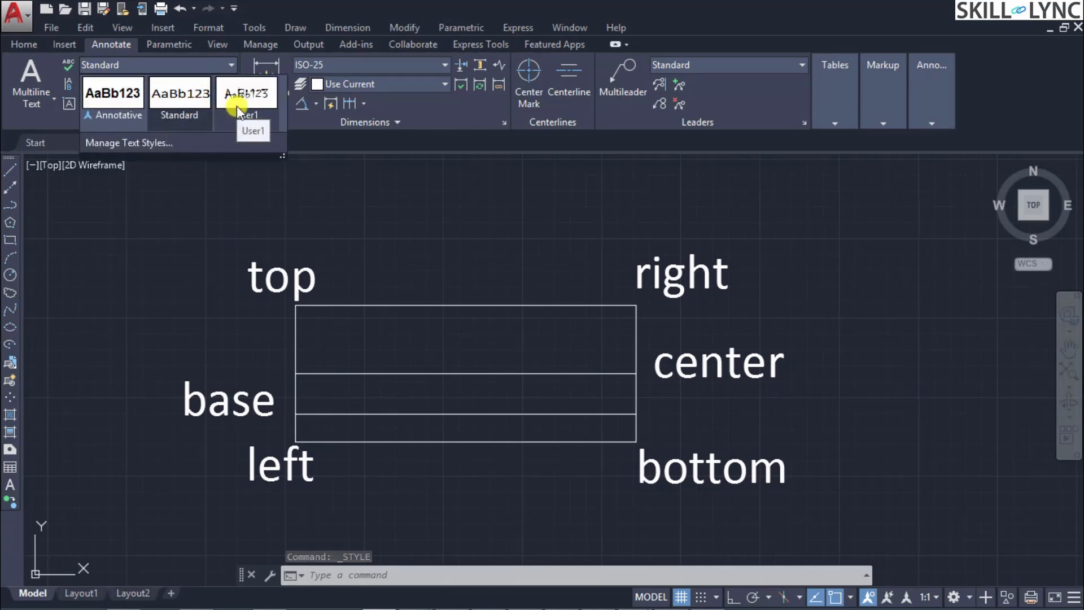
click(235, 106)
click(213, 62)
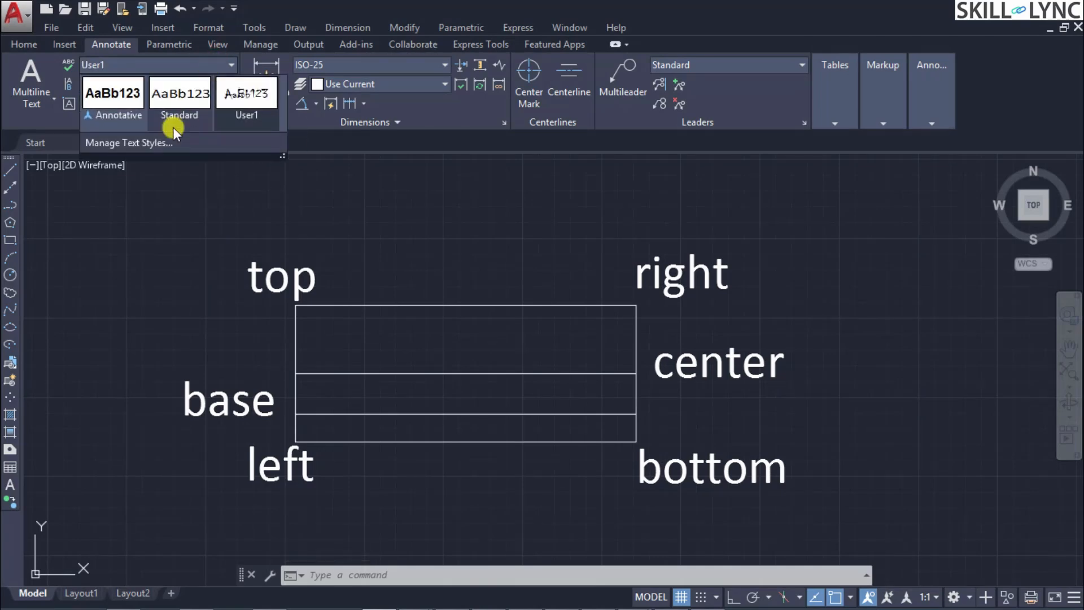
click(164, 141)
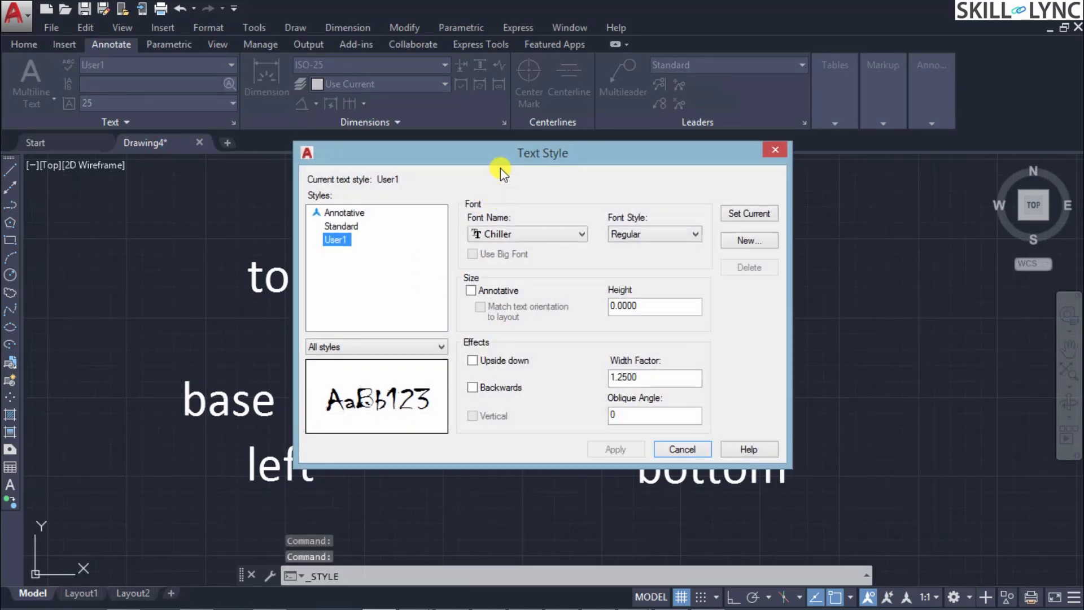
drag(567, 155, 660, 153)
click(429, 237)
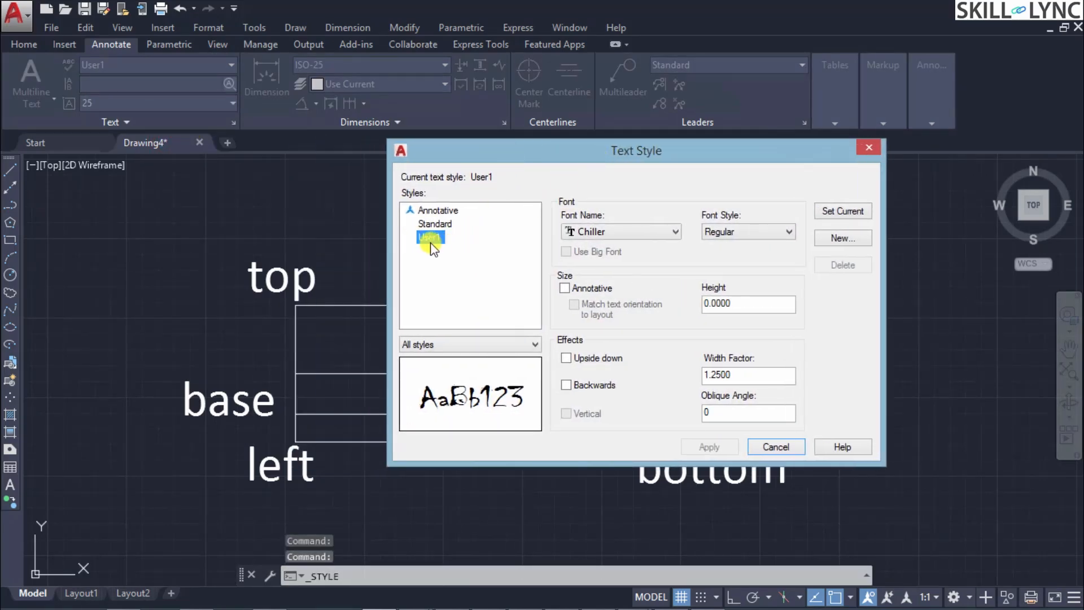
- Try the Colonna MT font with the Regular font style for the User1 text style
click(621, 232)
click(610, 264)
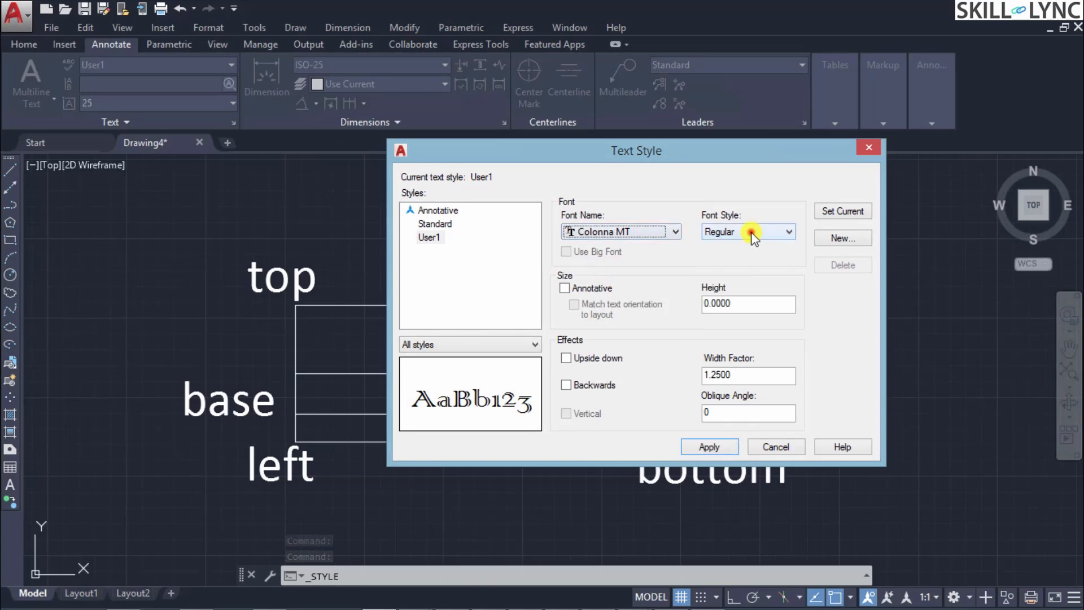
click(753, 233)
click(729, 247)
- Set the User1 text style's font to Consolas Bold, save the change and regenerate the drawing
click(607, 231)
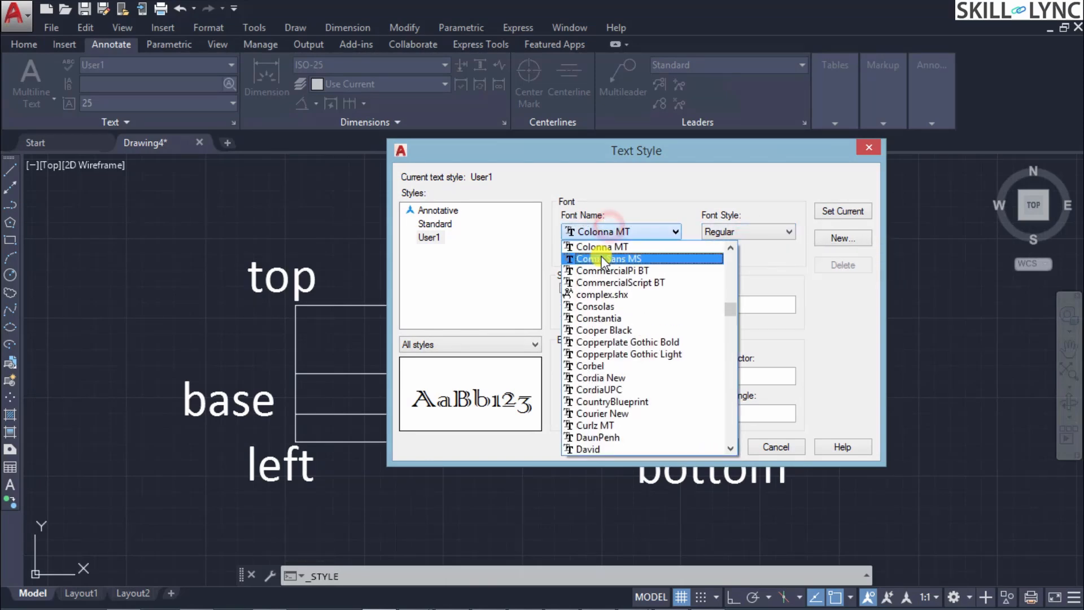
click(595, 306)
click(745, 232)
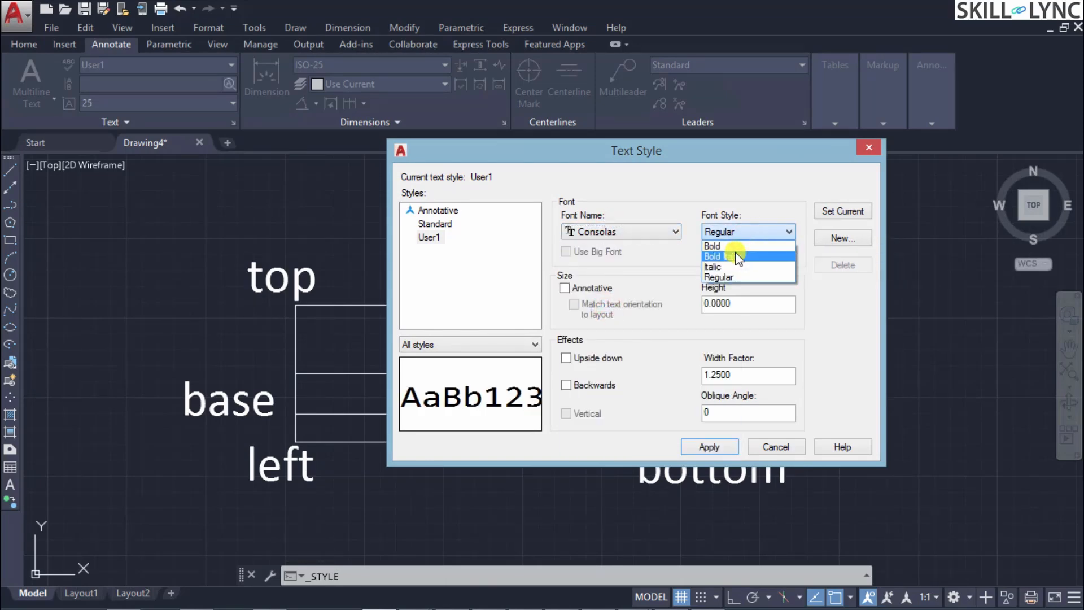
click(728, 246)
click(834, 211)
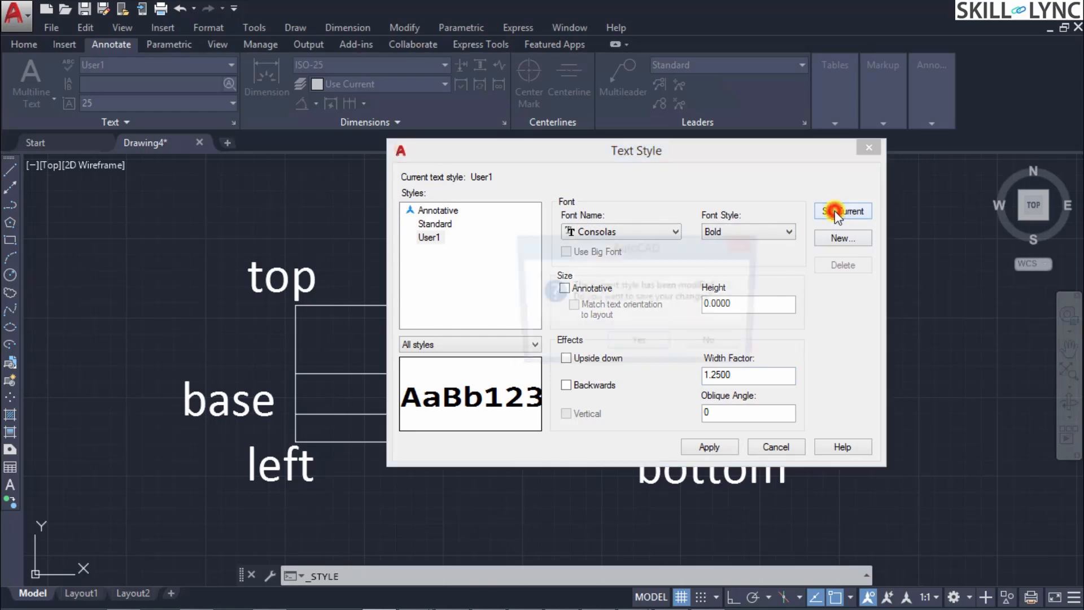
click(643, 349)
click(775, 447)
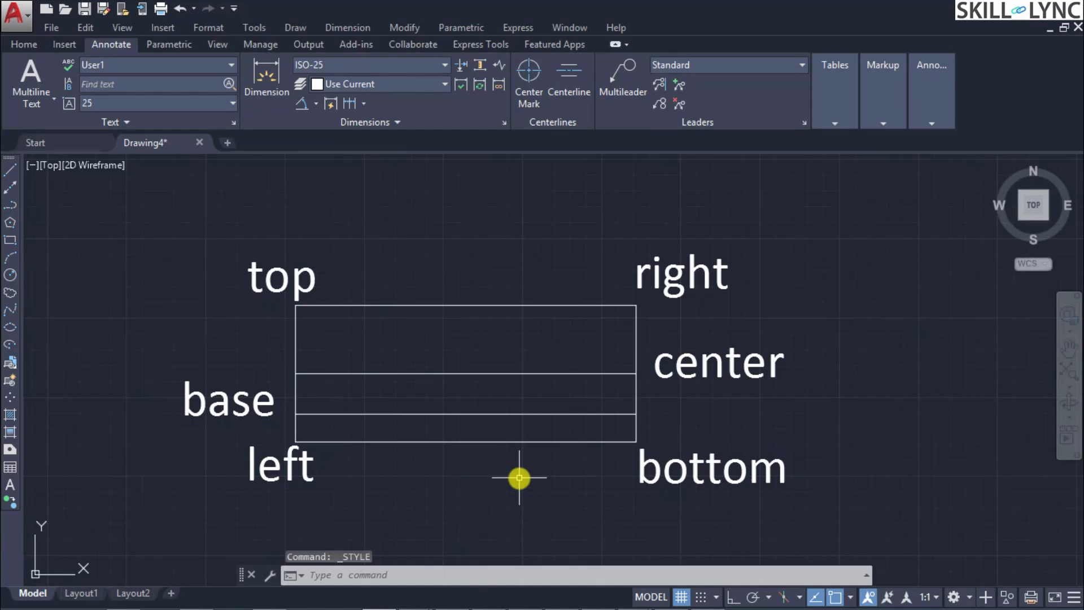
text(regen)
key(Return)
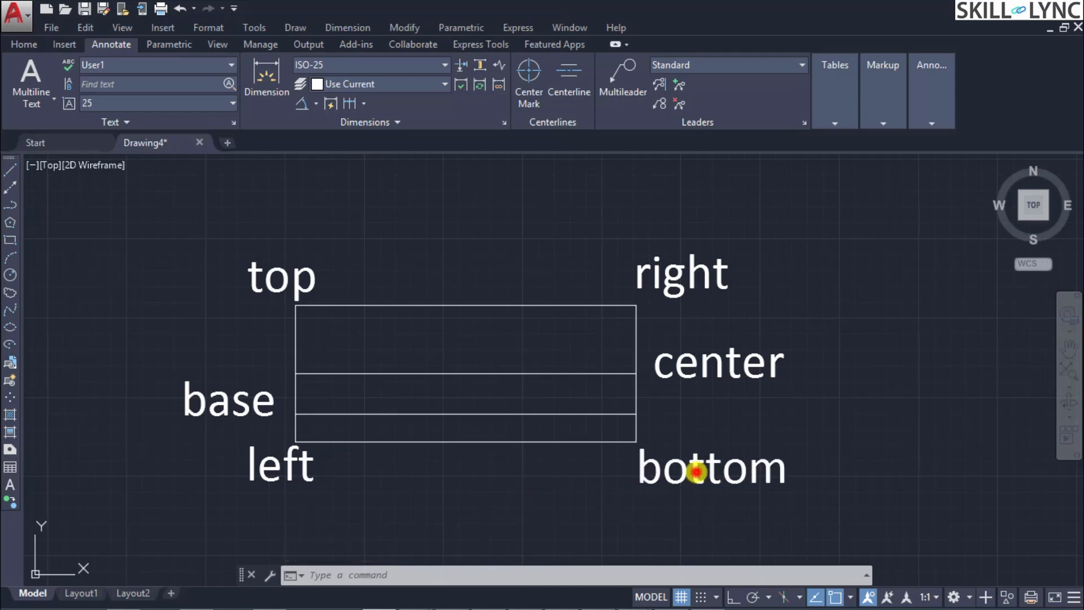
- Preview the available text styles for the "bottom" label in its Quick Properties without changing the style
click(696, 471)
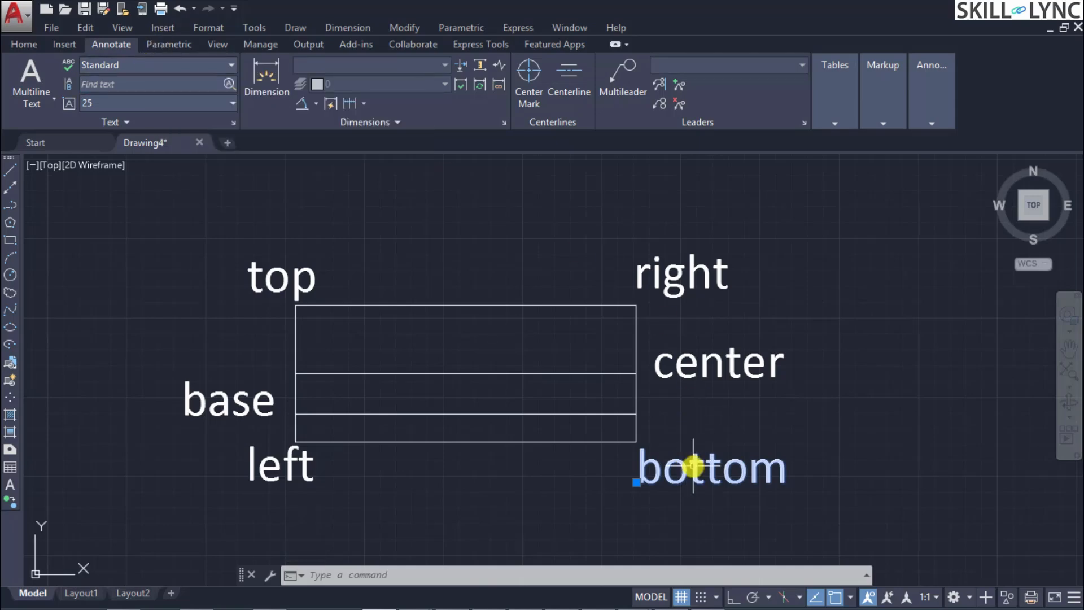
right_click(693, 467)
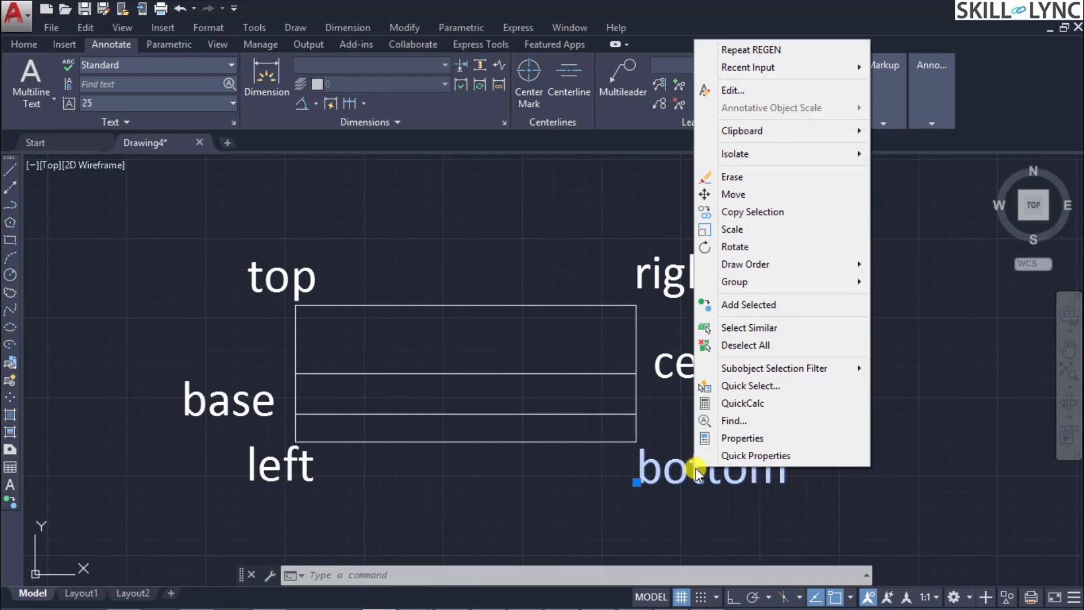
click(736, 455)
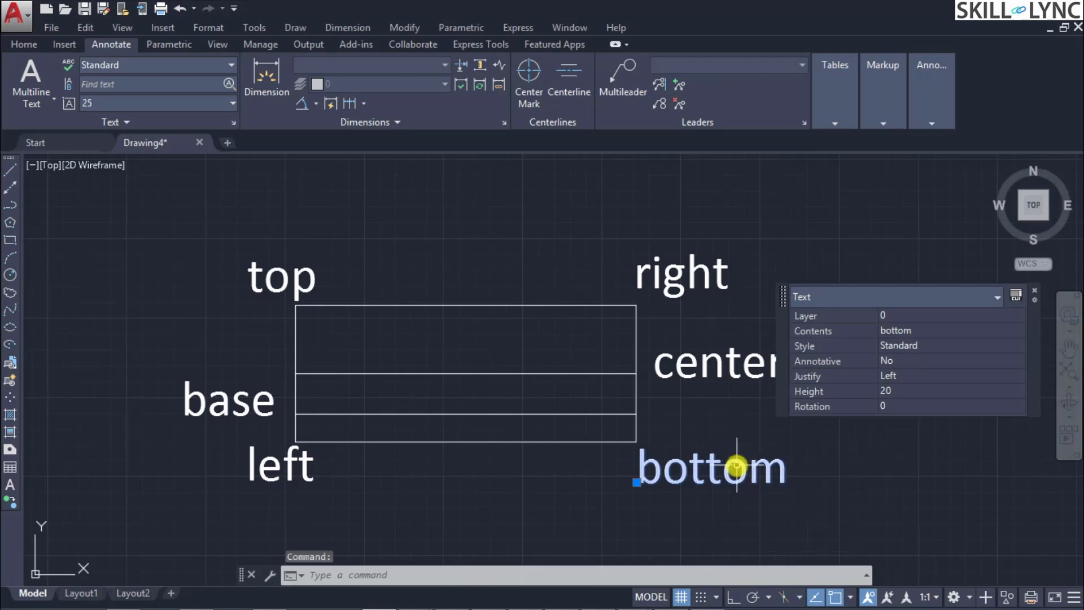
click(909, 345)
click(1008, 341)
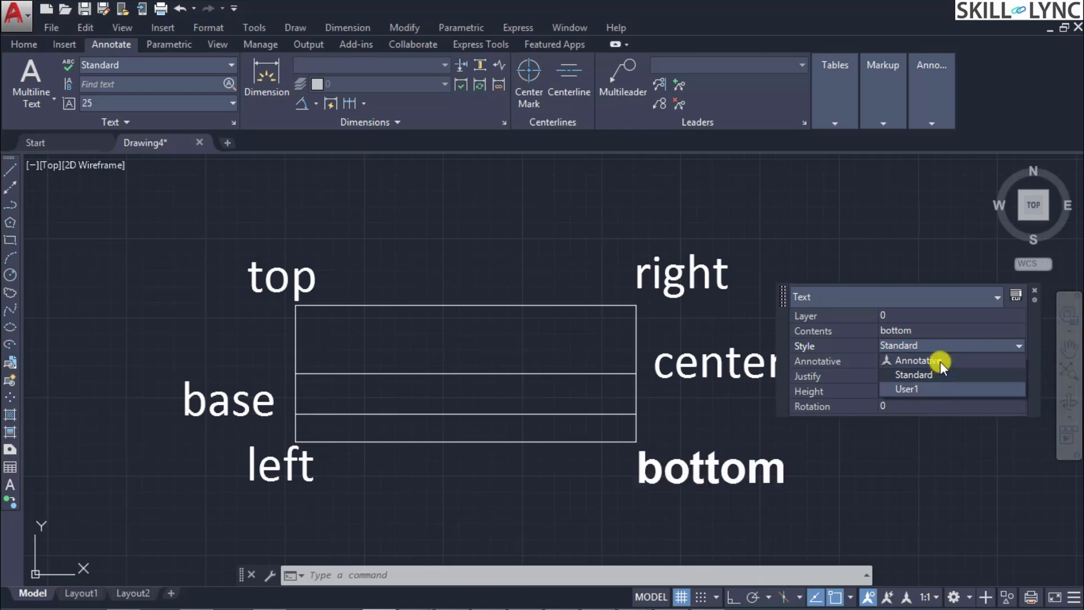
key(Escape)
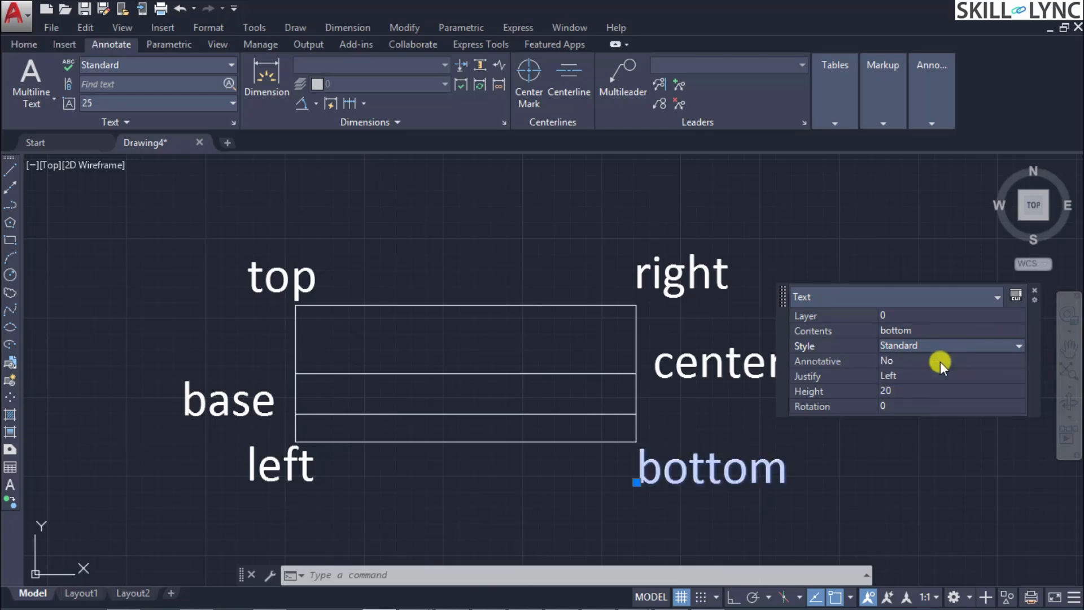
click(1031, 292)
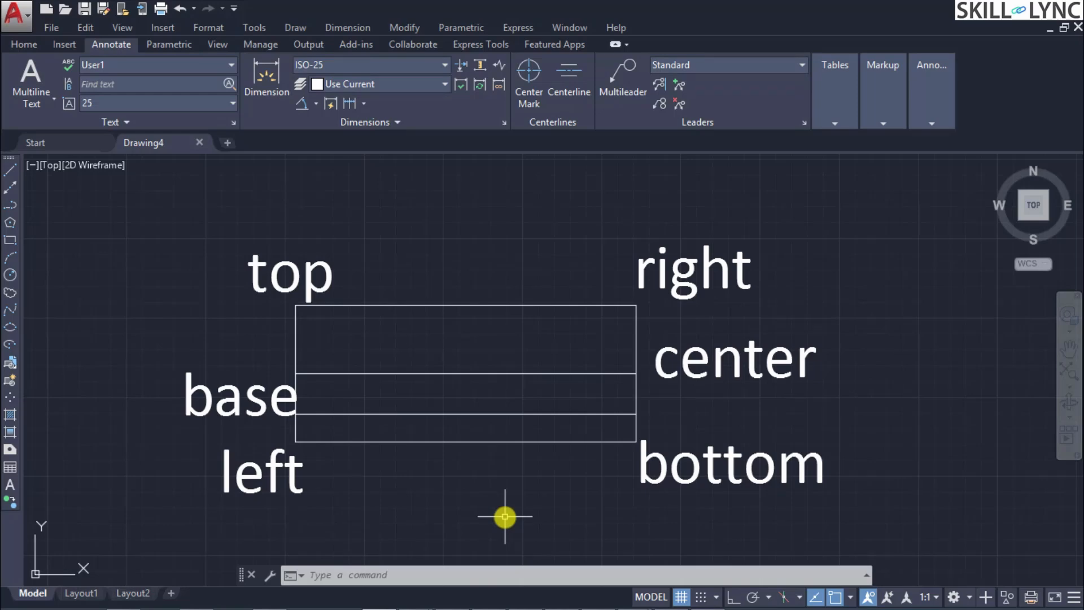
- Open Quick Select for the entire drawing and set the object type to Text
text(QSELE)
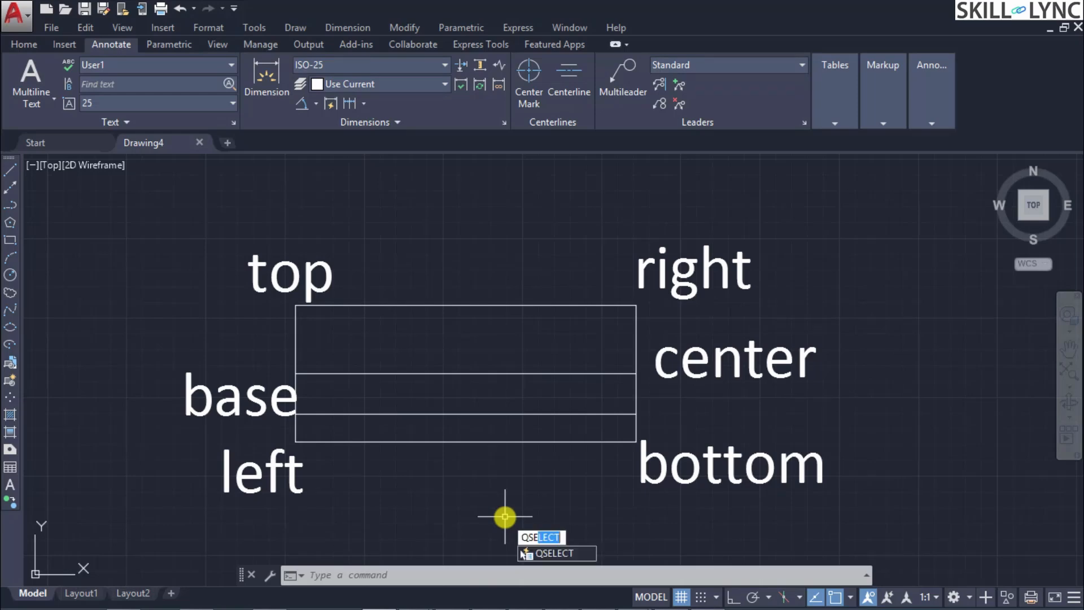
text(CT)
key(Return)
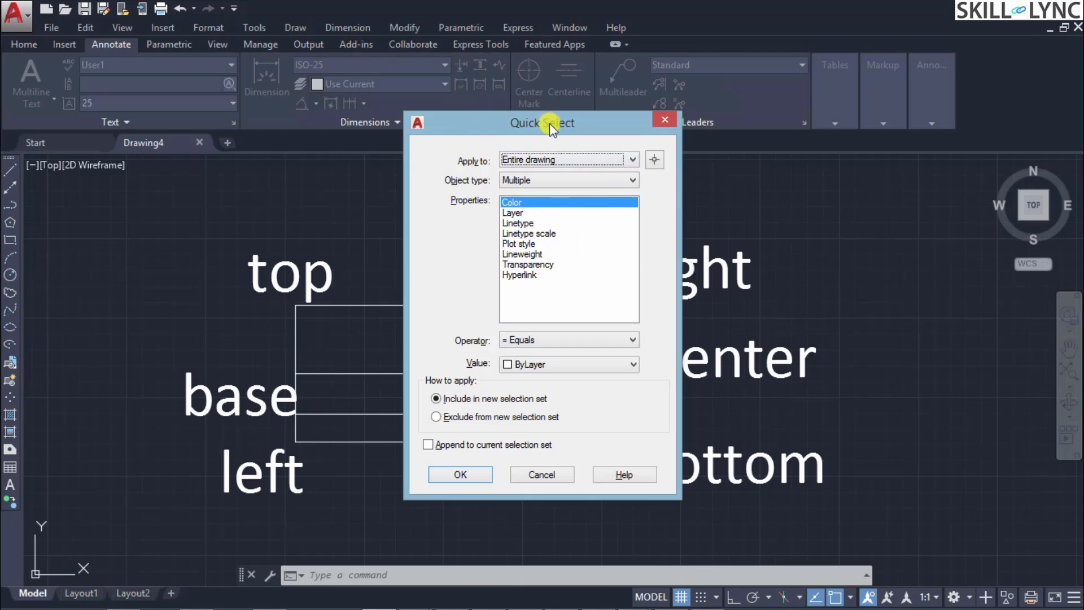
click(540, 159)
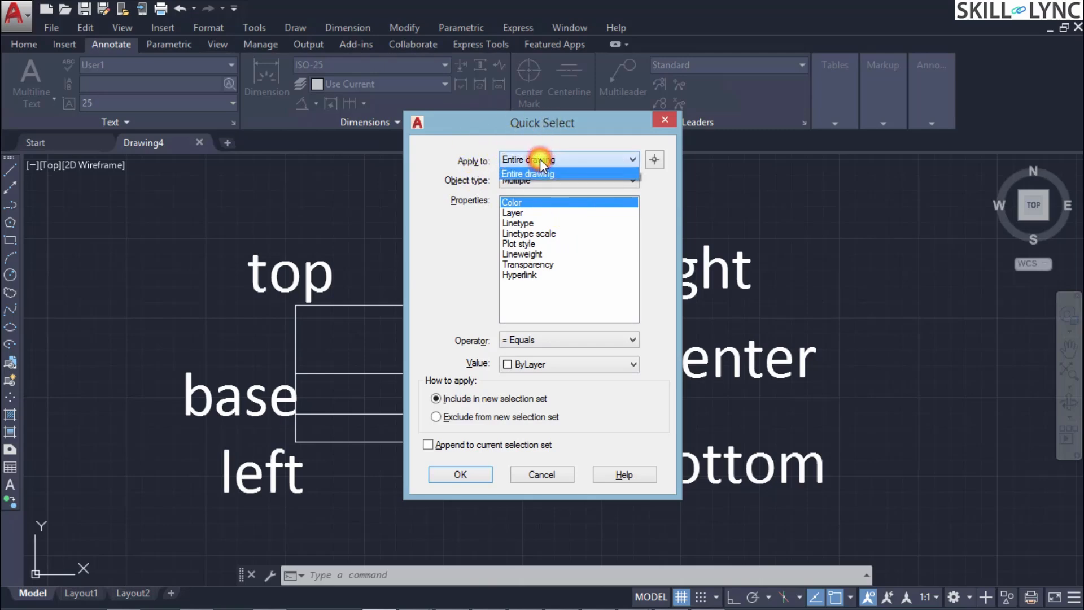
click(540, 160)
click(559, 182)
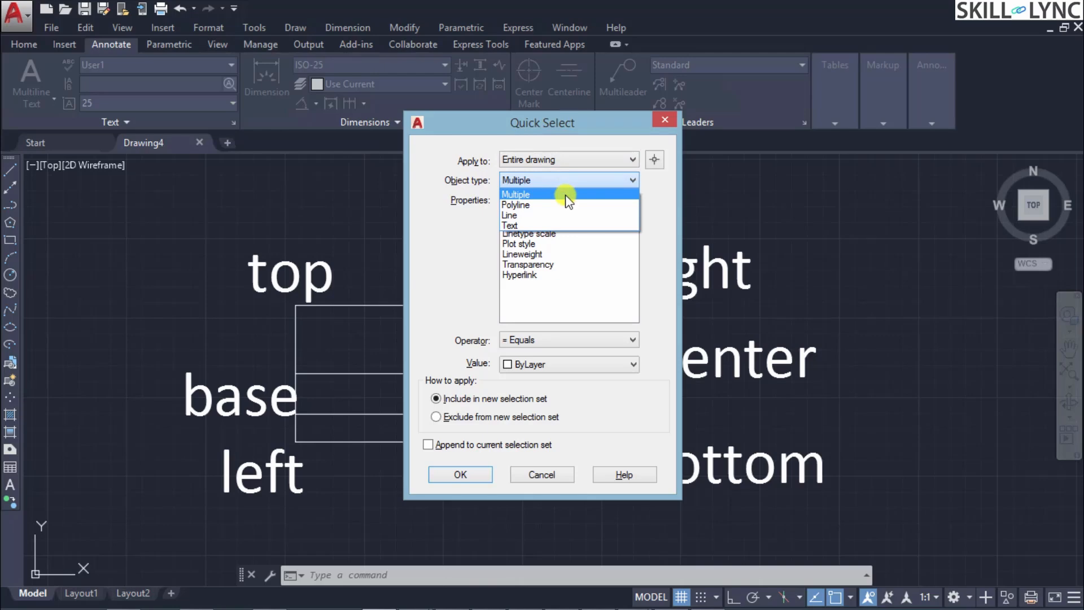
click(561, 214)
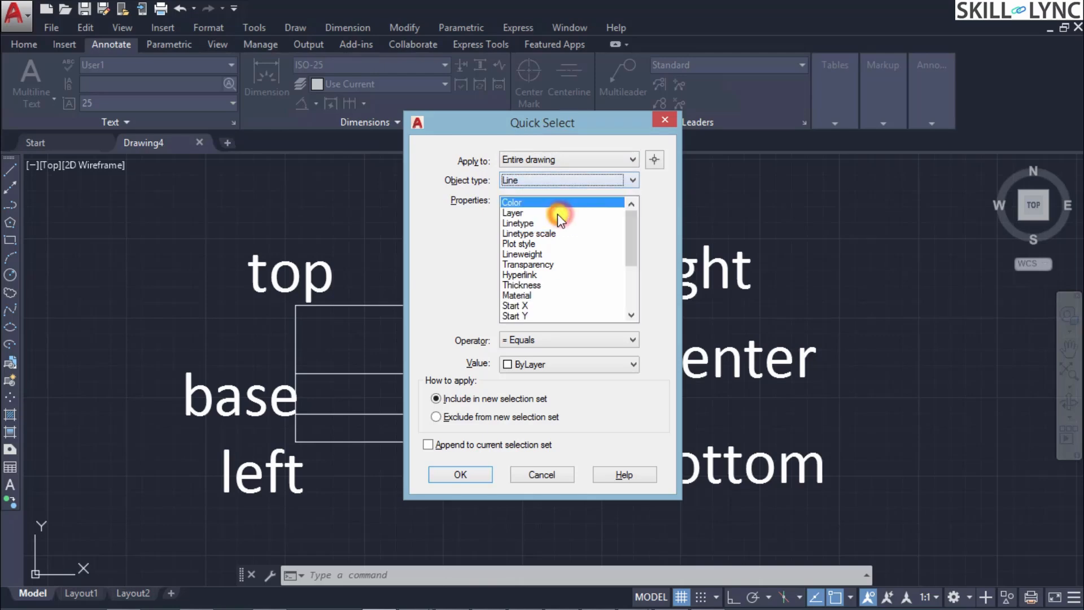
mouse_move(632, 223)
mouse_down()
mouse_move(629, 282)
mouse_move(625, 215)
mouse_up()
click(575, 179)
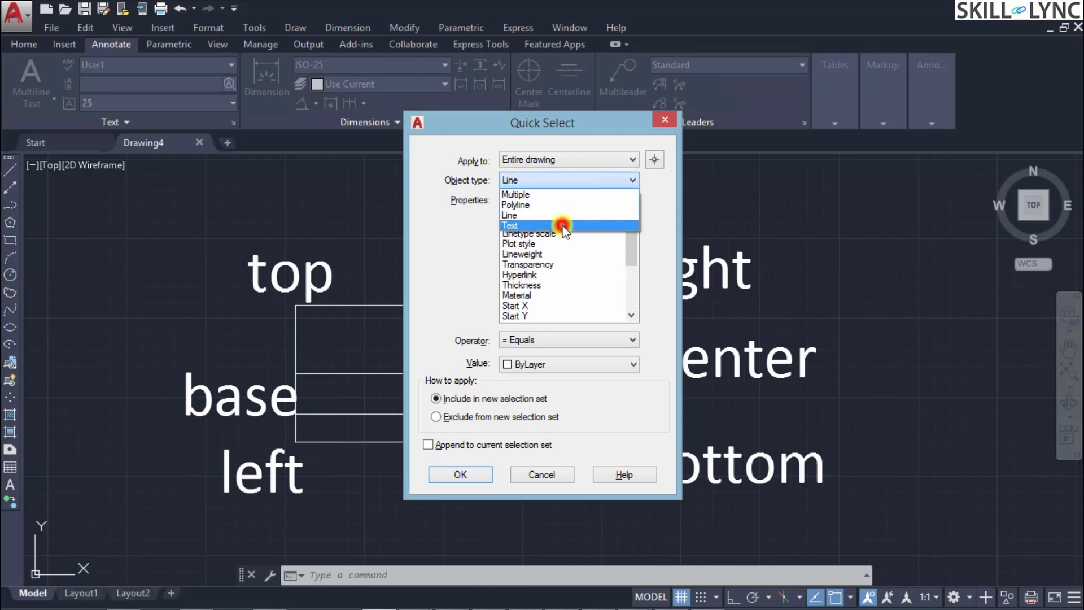
click(563, 225)
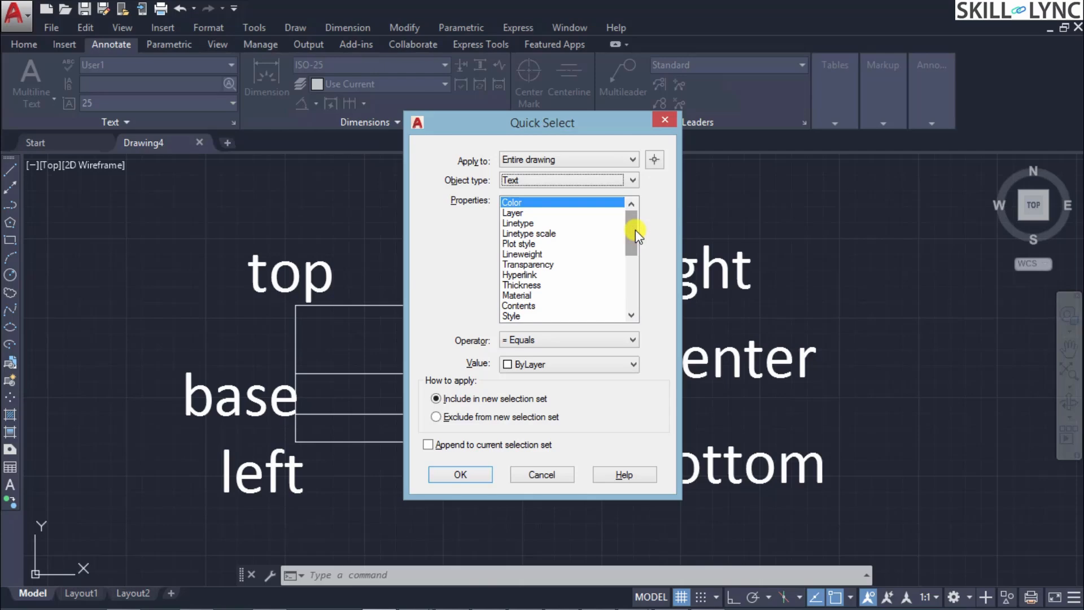
- Filter the text objects by the Style property, trying the Select All operator before setting it back to Equals
drag(635, 230, 637, 261)
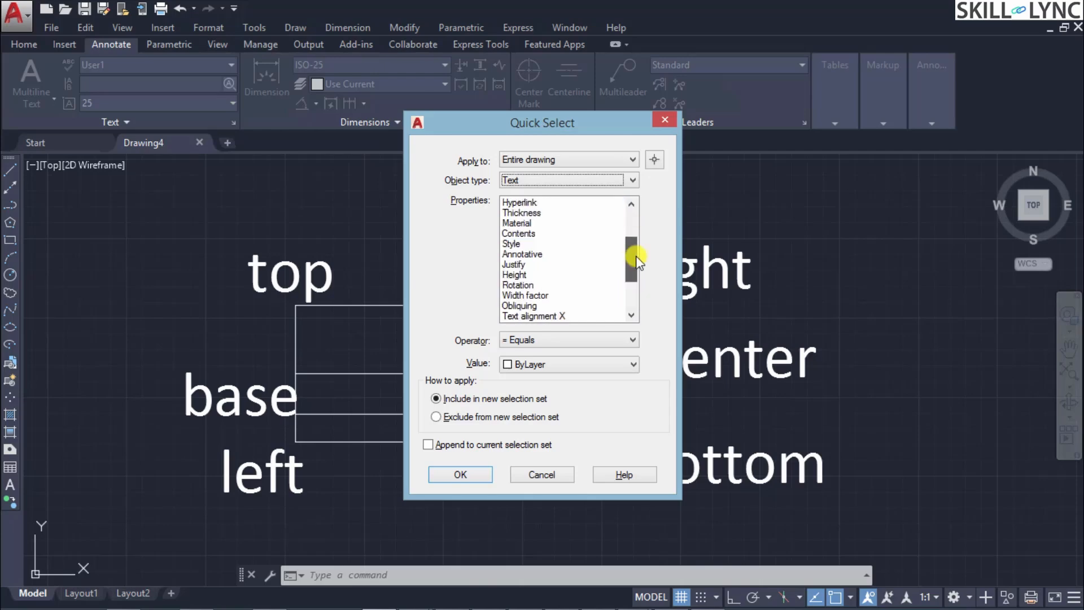
click(566, 247)
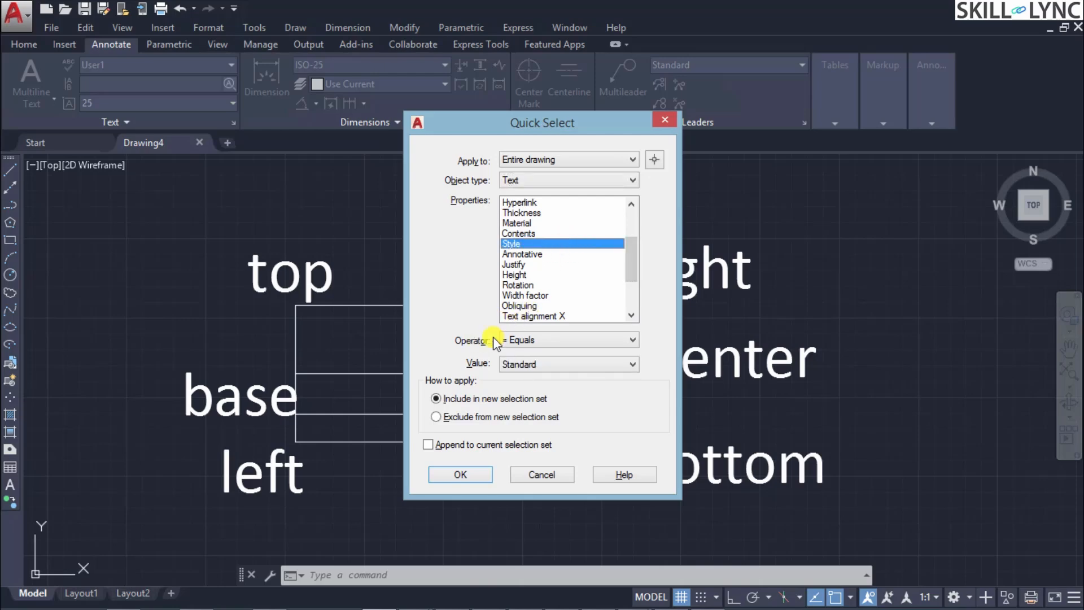
click(568, 341)
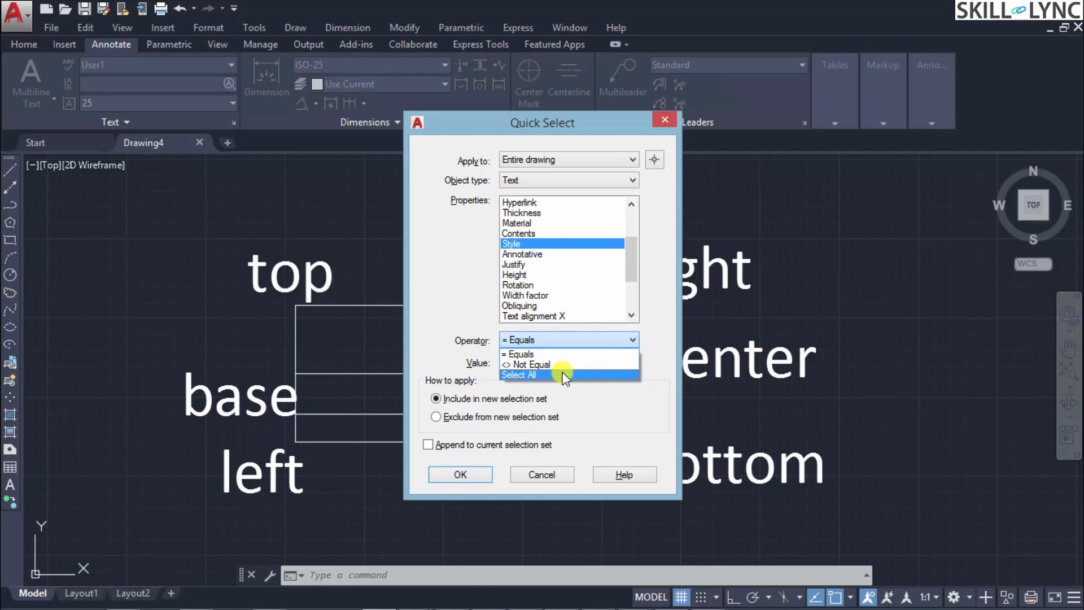
click(562, 375)
click(564, 338)
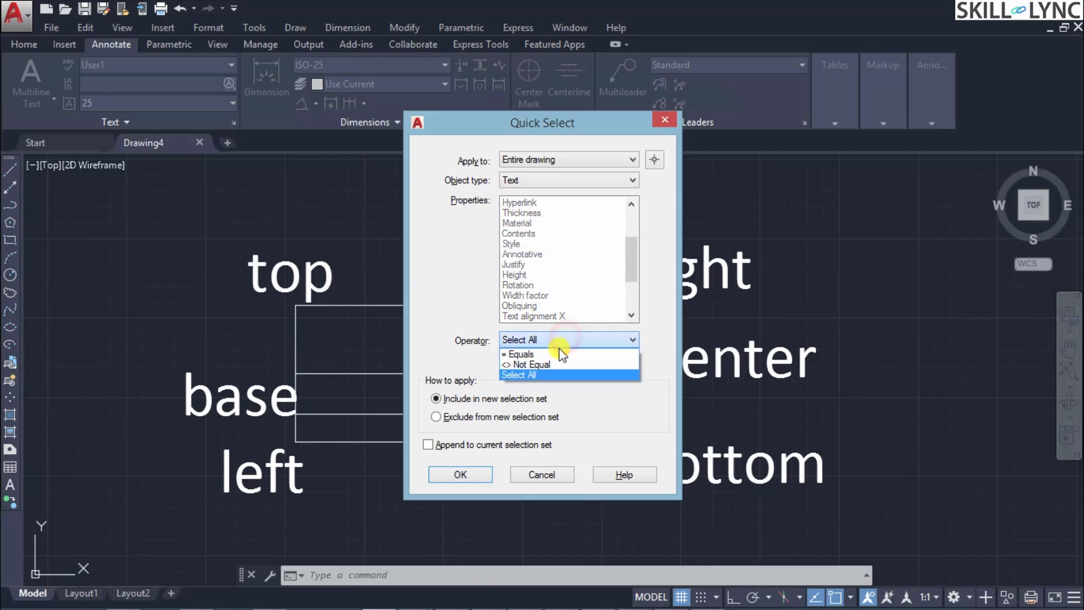
click(556, 352)
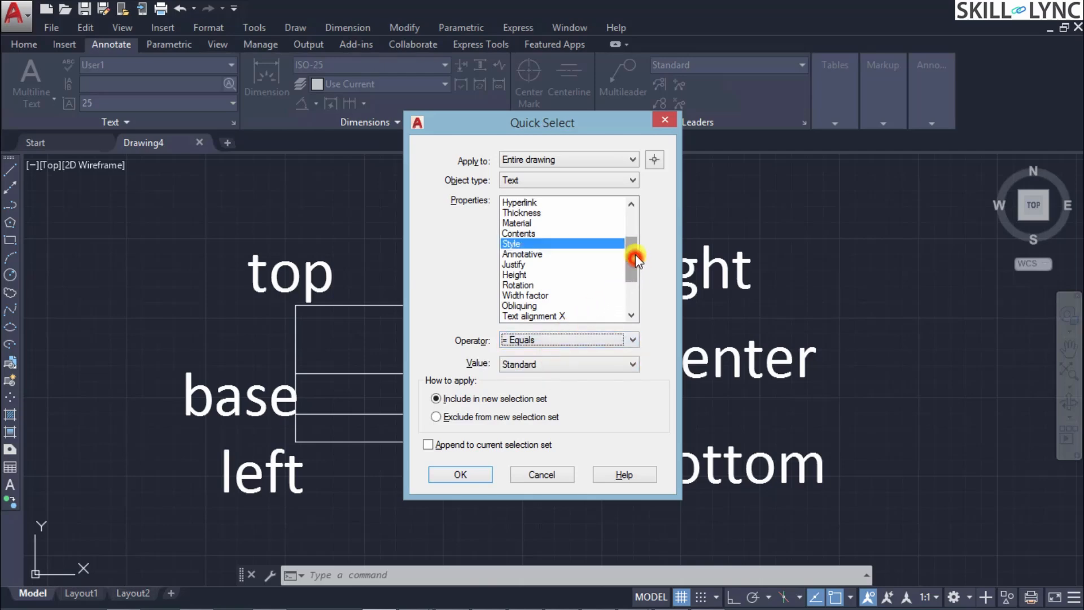
- Set the Style filter's value to Annotative and apply the quick selection
drag(635, 254, 635, 249)
click(545, 254)
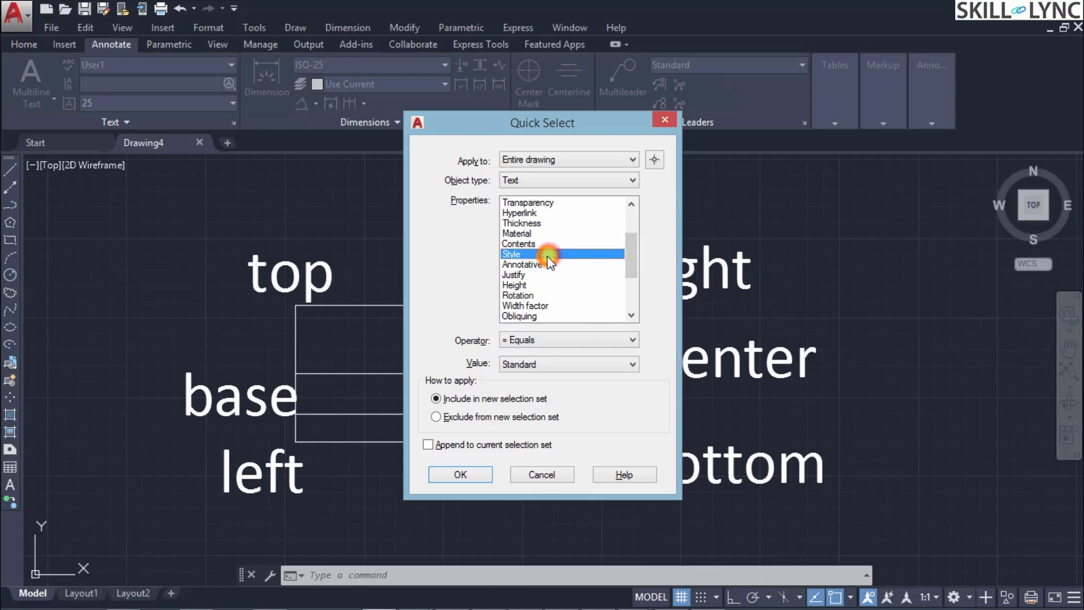
click(510, 365)
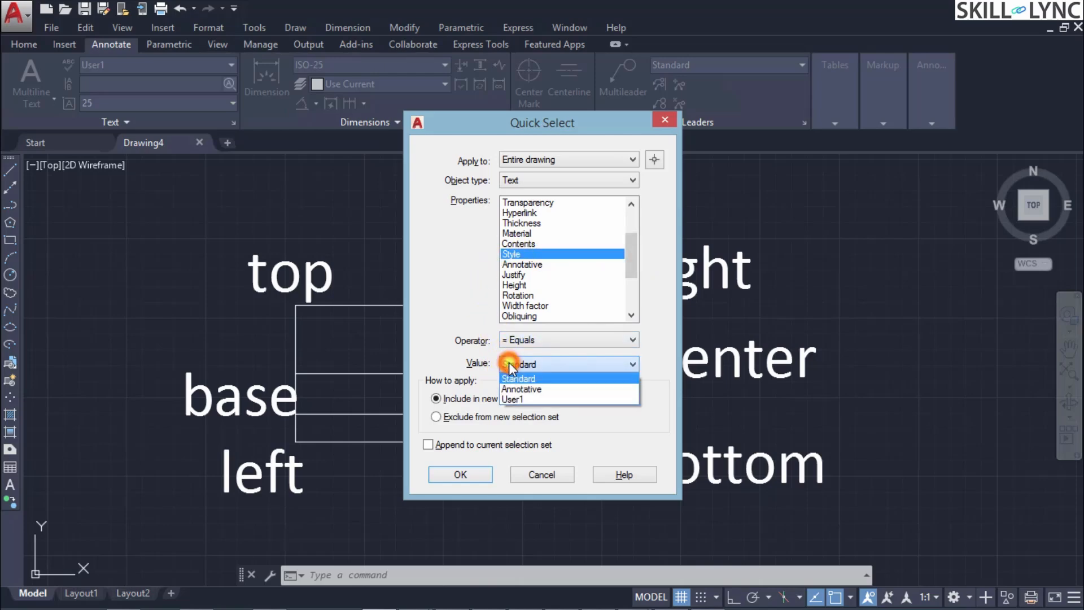
click(534, 395)
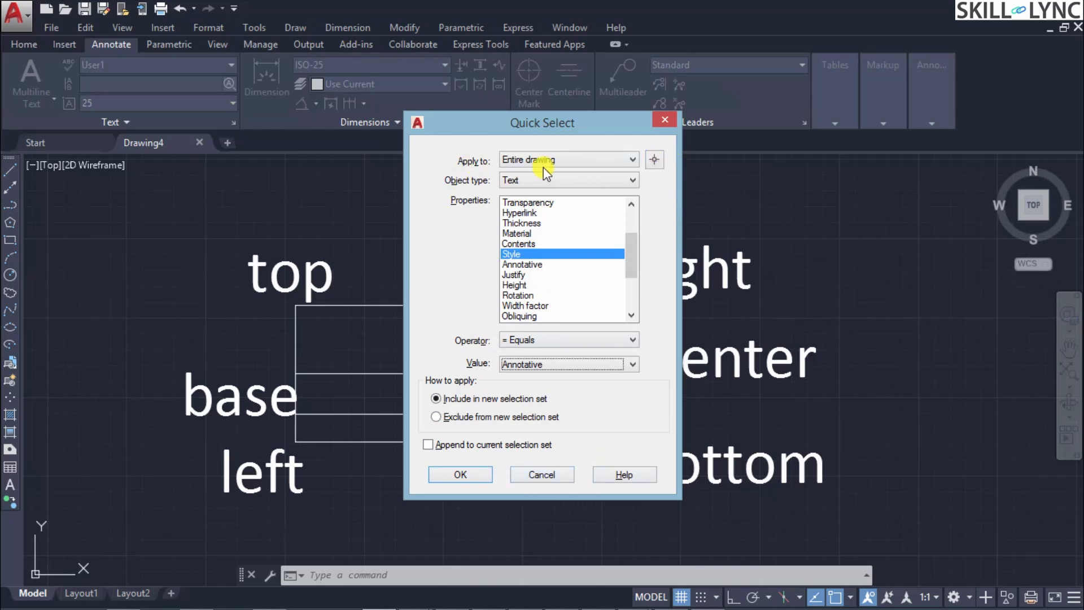
click(478, 471)
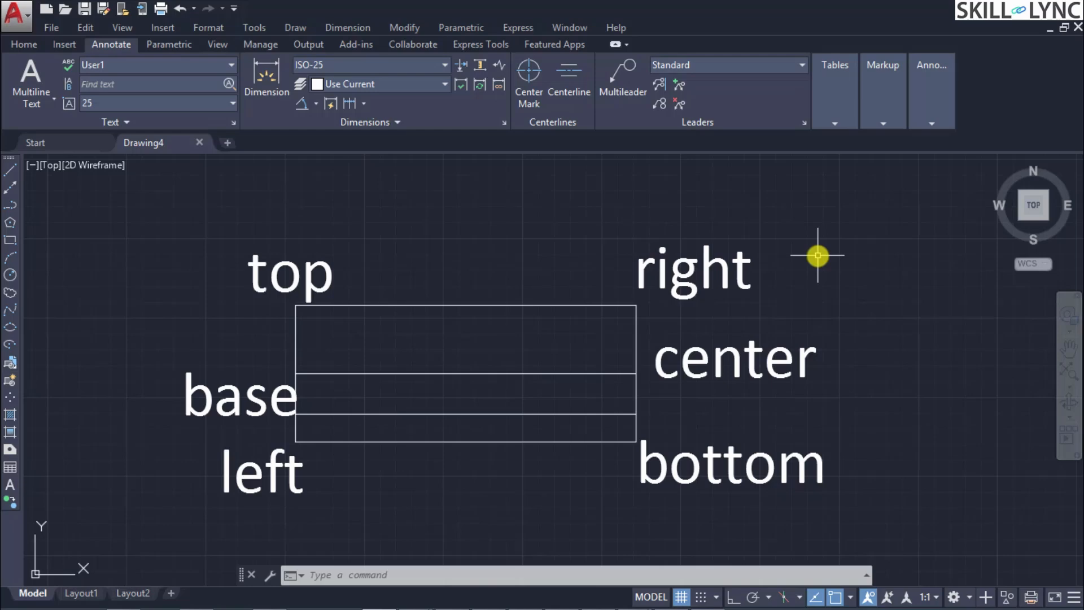
- Edit the "right" label in place so that it reads "Right", and end text editing
mouse_move(688, 273)
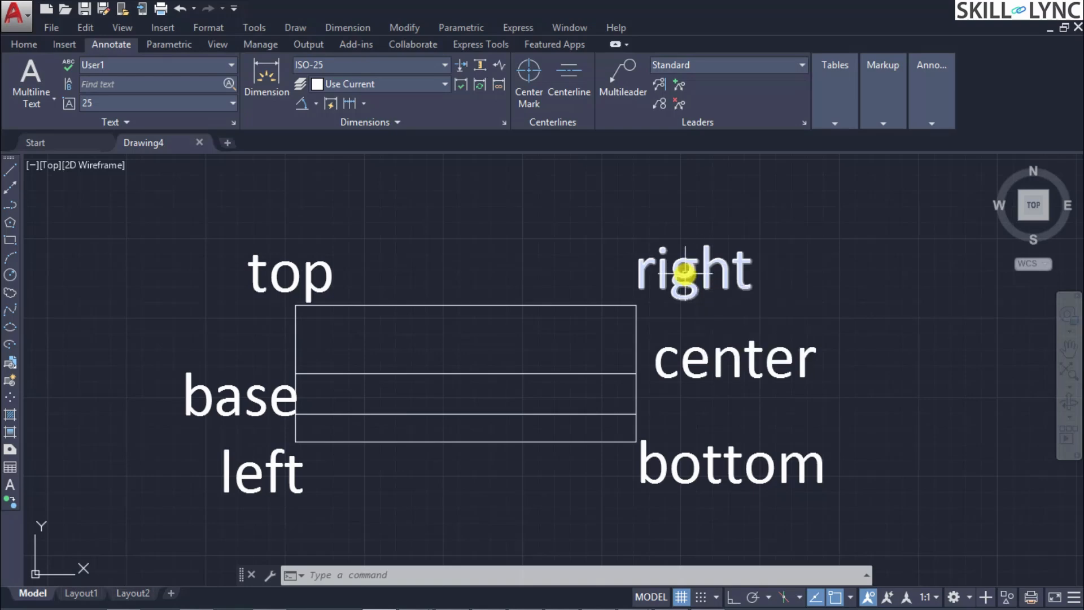
click(685, 273)
double_click(684, 273)
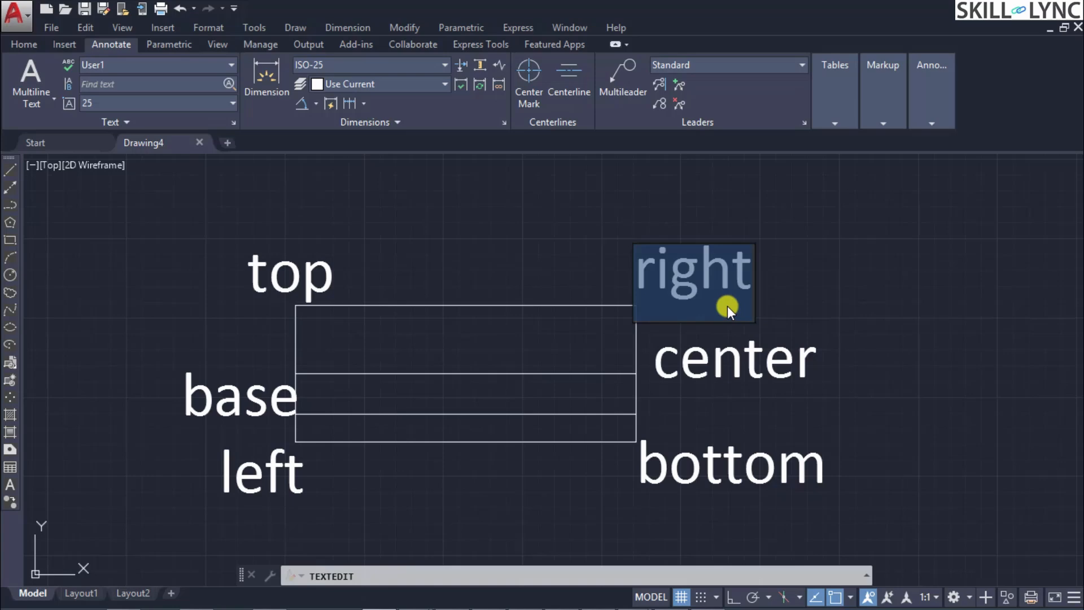
text(Rihg)
key(BackSpace)
key(BackSpace)
text(ght)
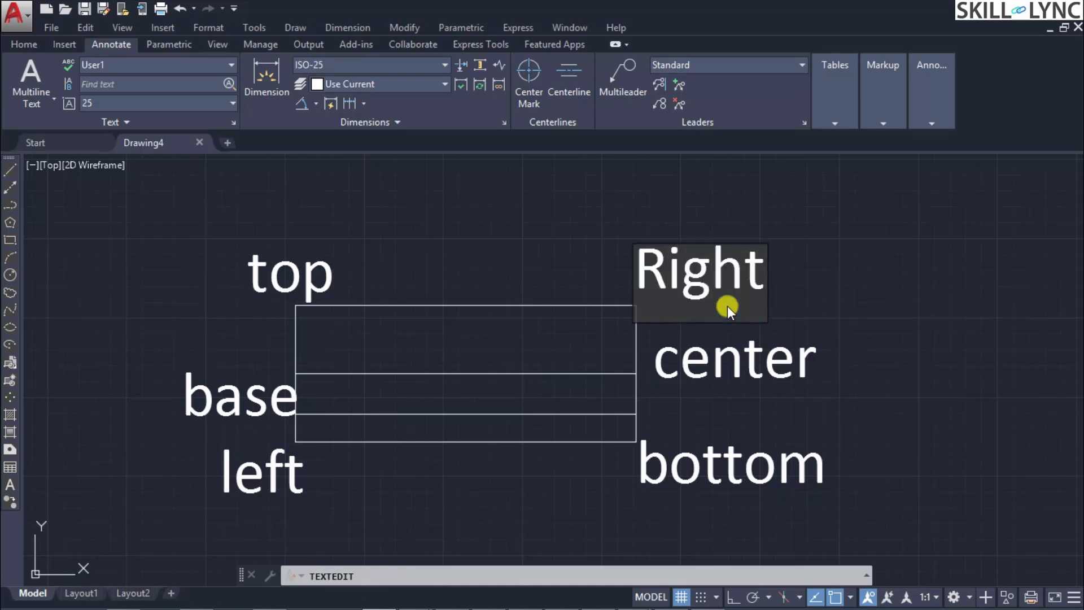
click(797, 299)
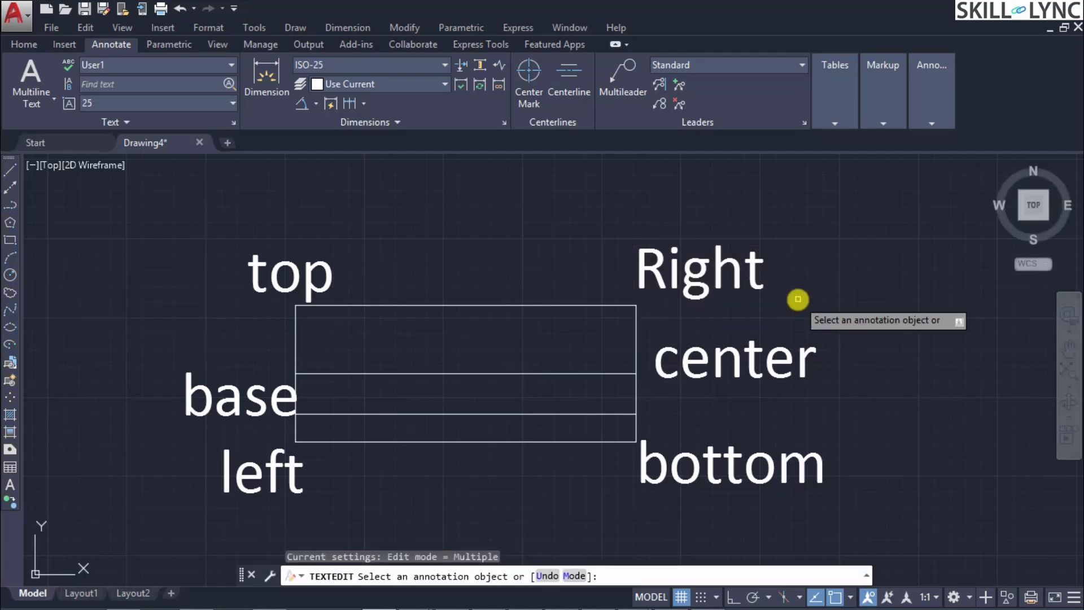
key(Escape)
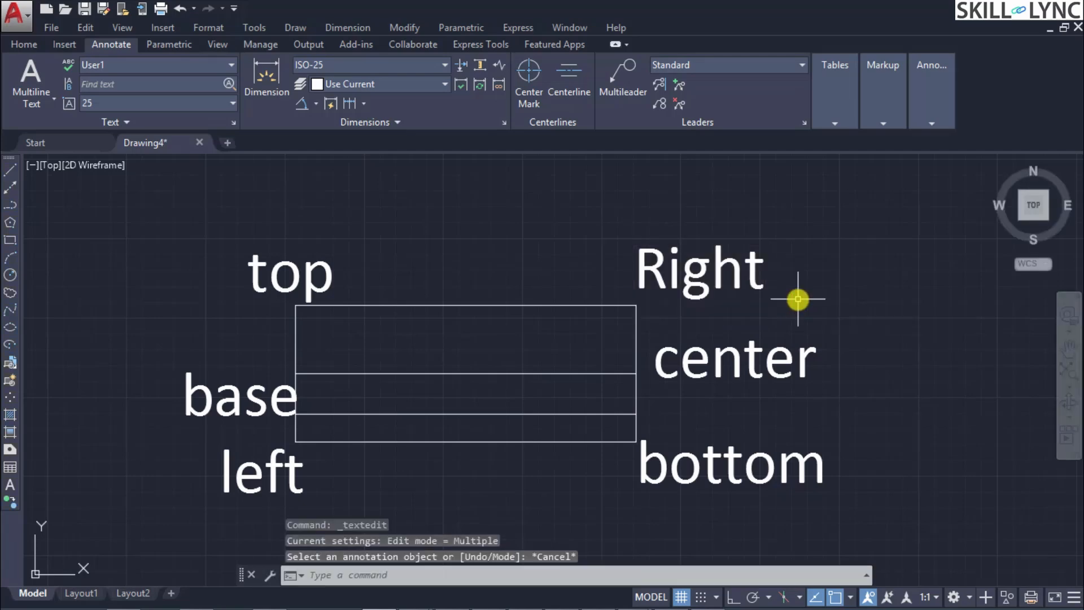
- Change the "center" label to "Center" with the DDEDIT command and end text editing
click(757, 361)
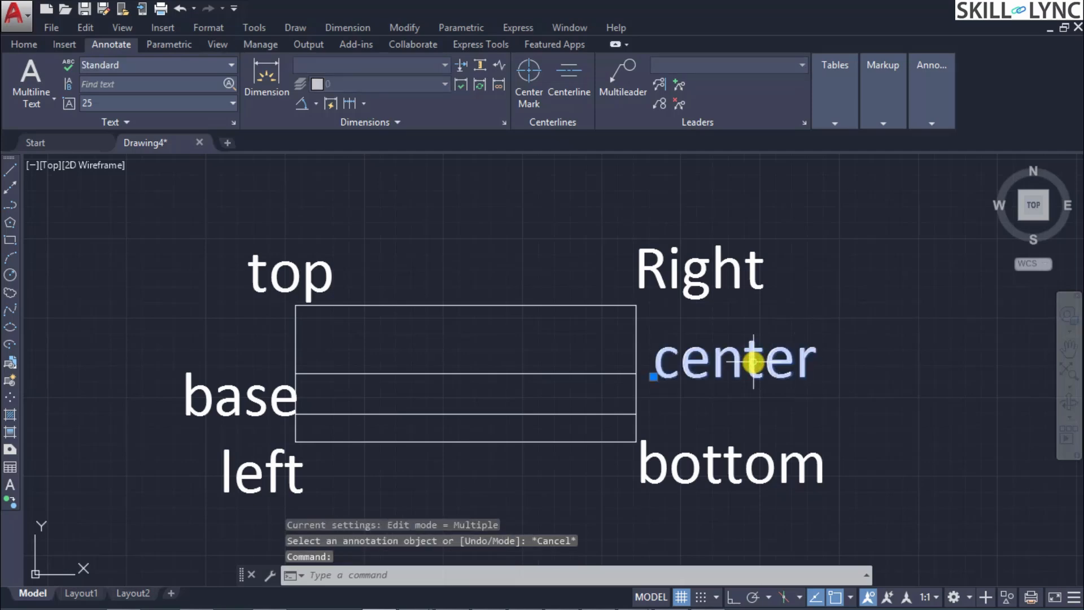
text(DDEDIT)
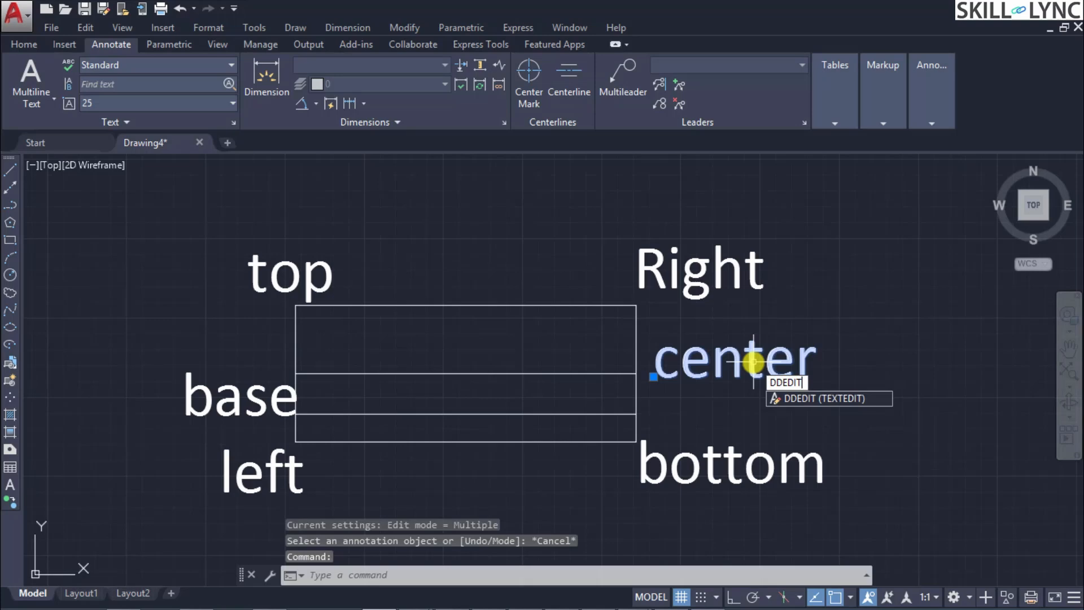
key(Return)
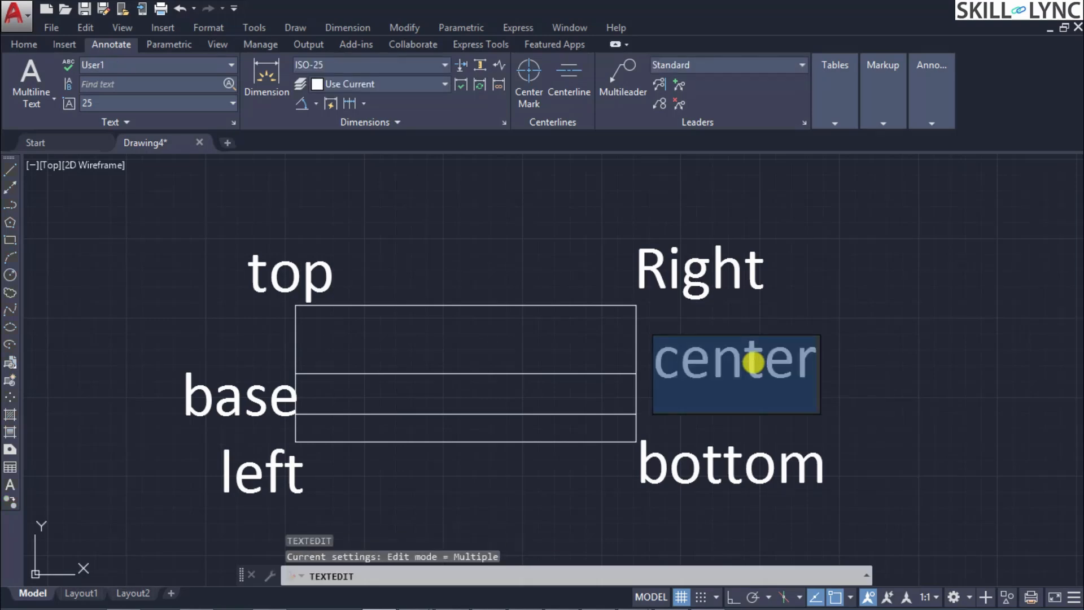
text(Ce)
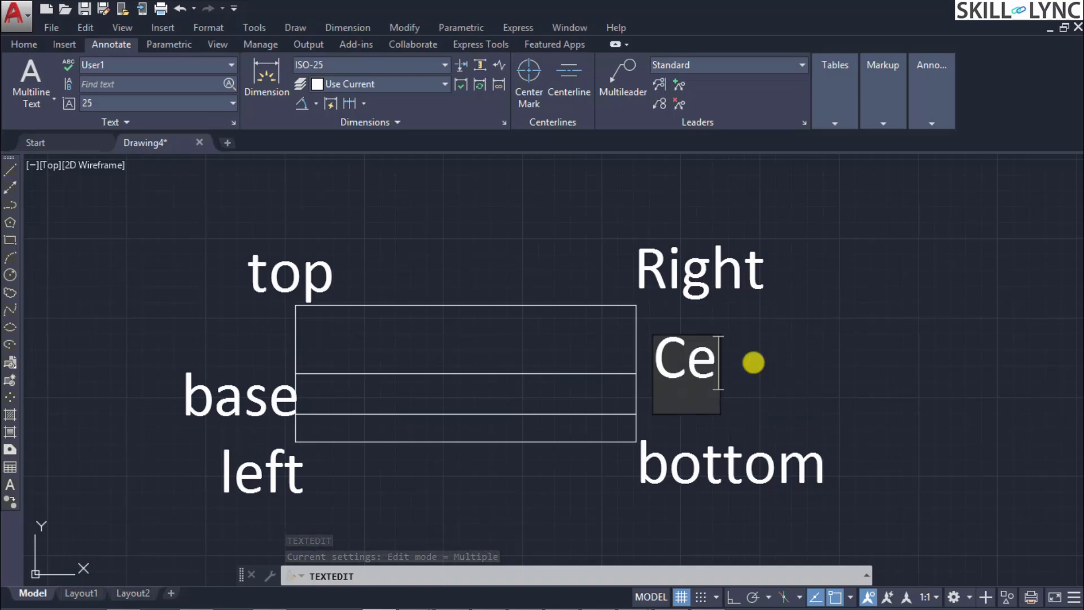
text(nter)
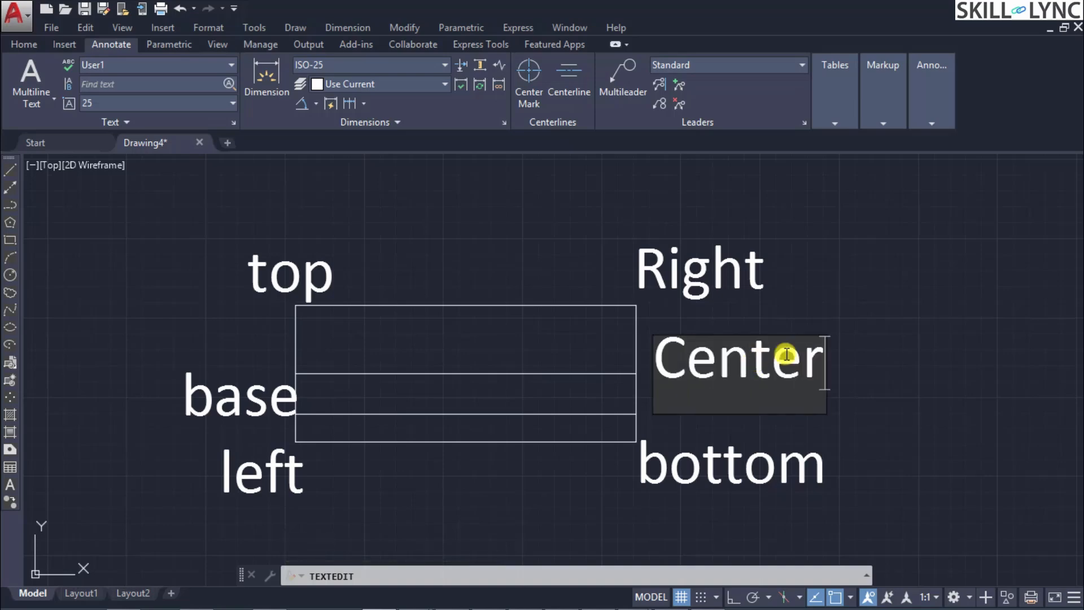
click(941, 357)
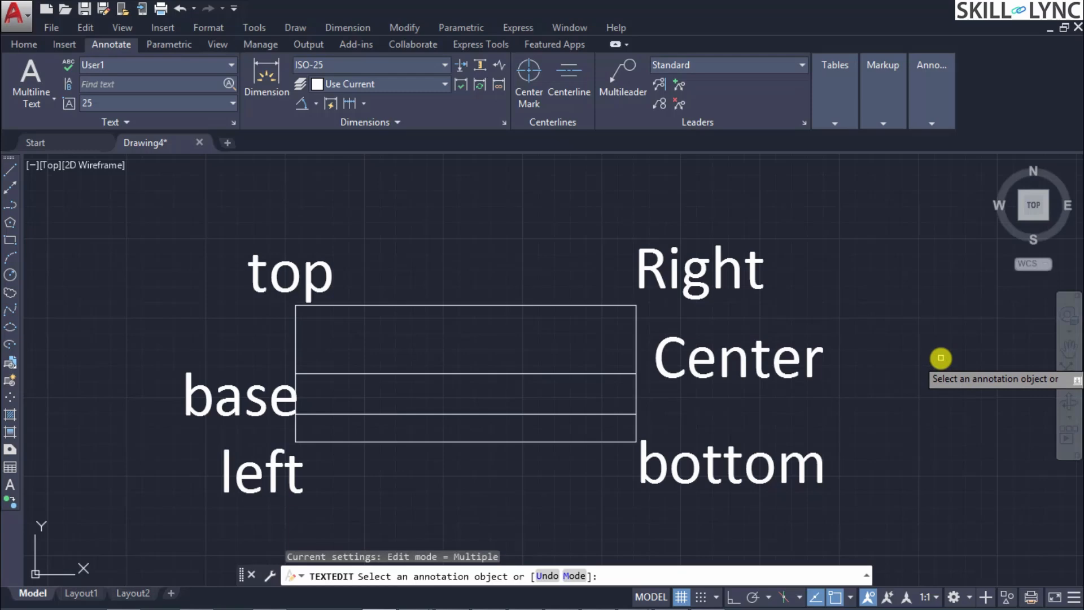
key(Escape)
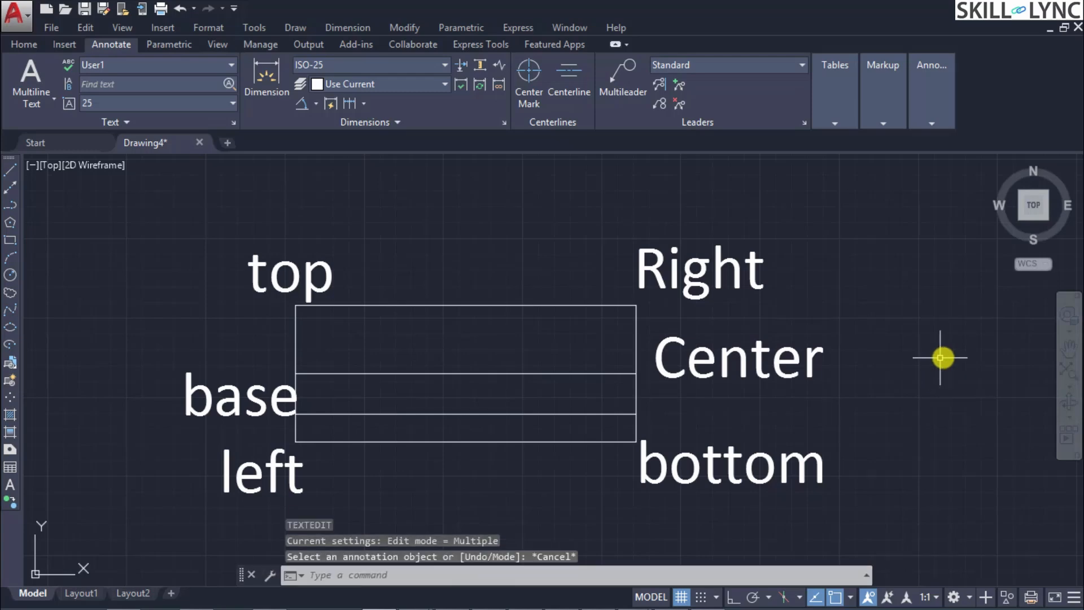
- Add single-line text above the rectangle at height 25 and rotation 0, inserting diameter, plus-minus and degree symbols with %%c, %%p and %%d
text(te)
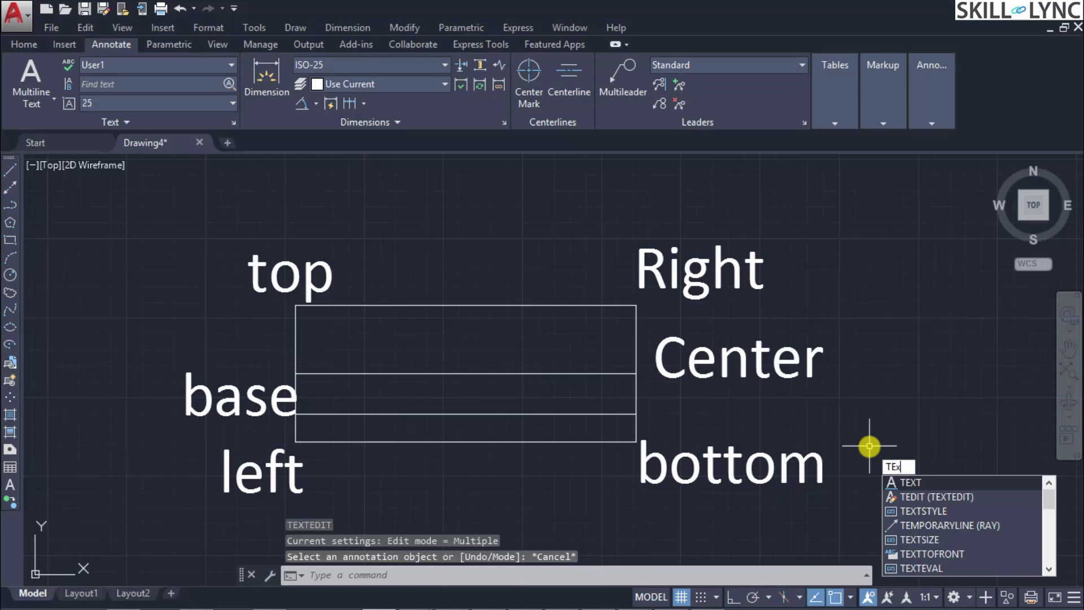
text(xt)
key(Return)
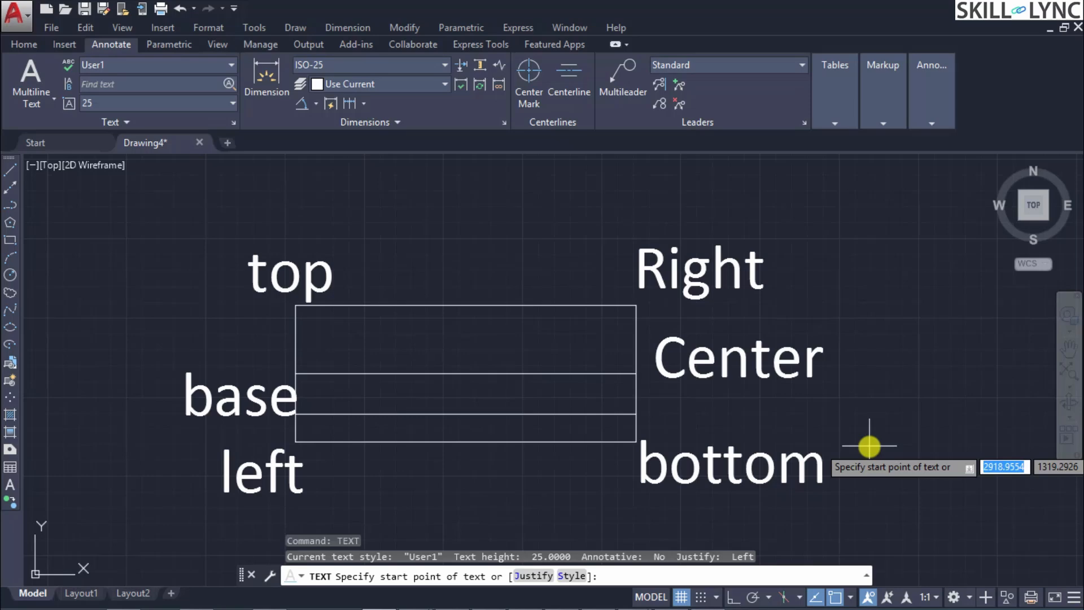
click(439, 222)
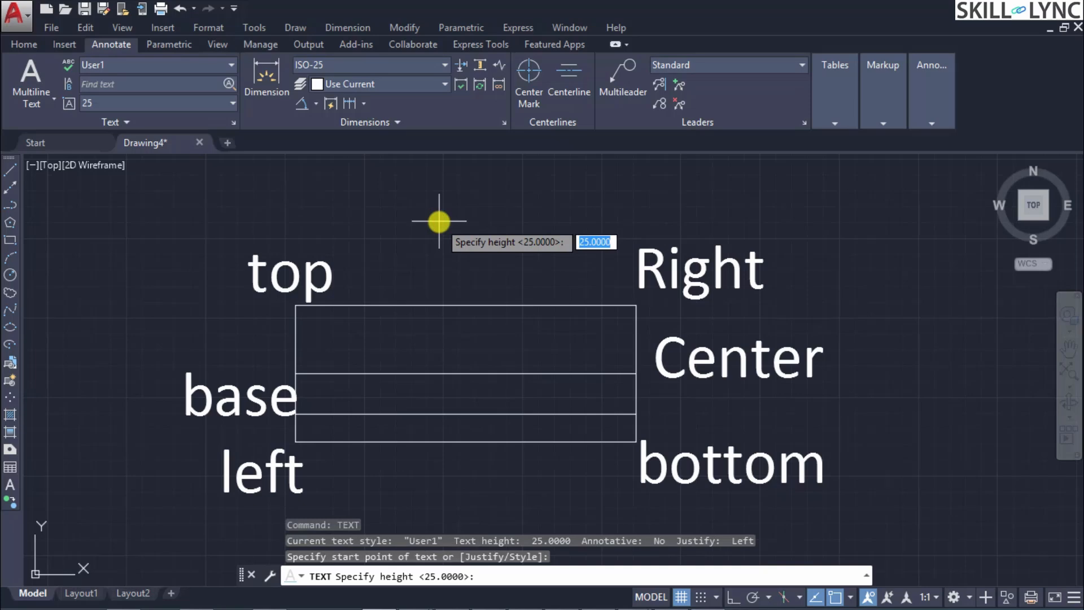
key(Return)
key(Return)
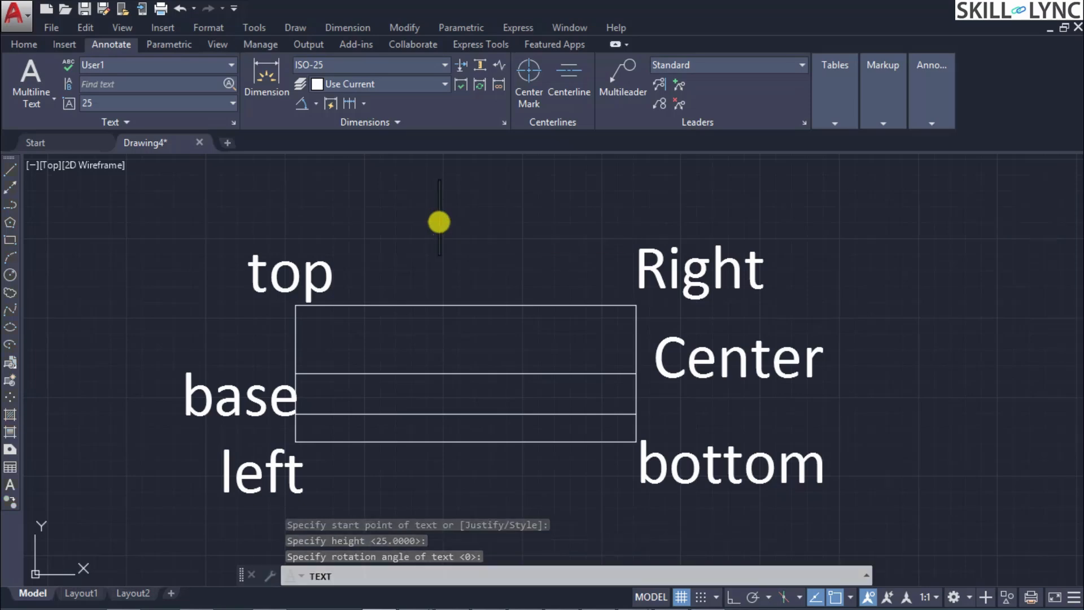
text(%%)
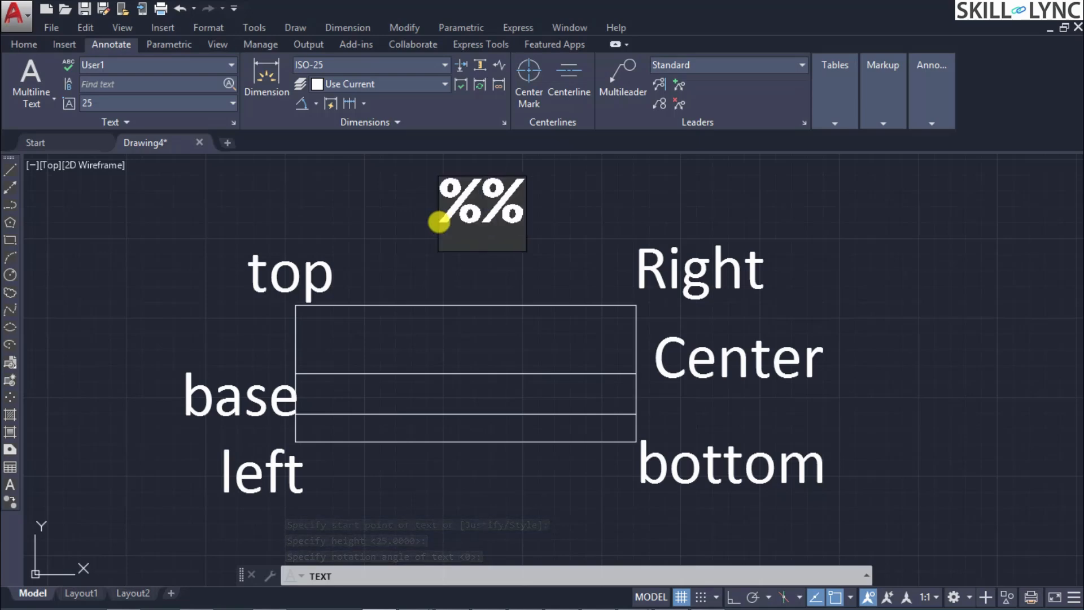
text(c)
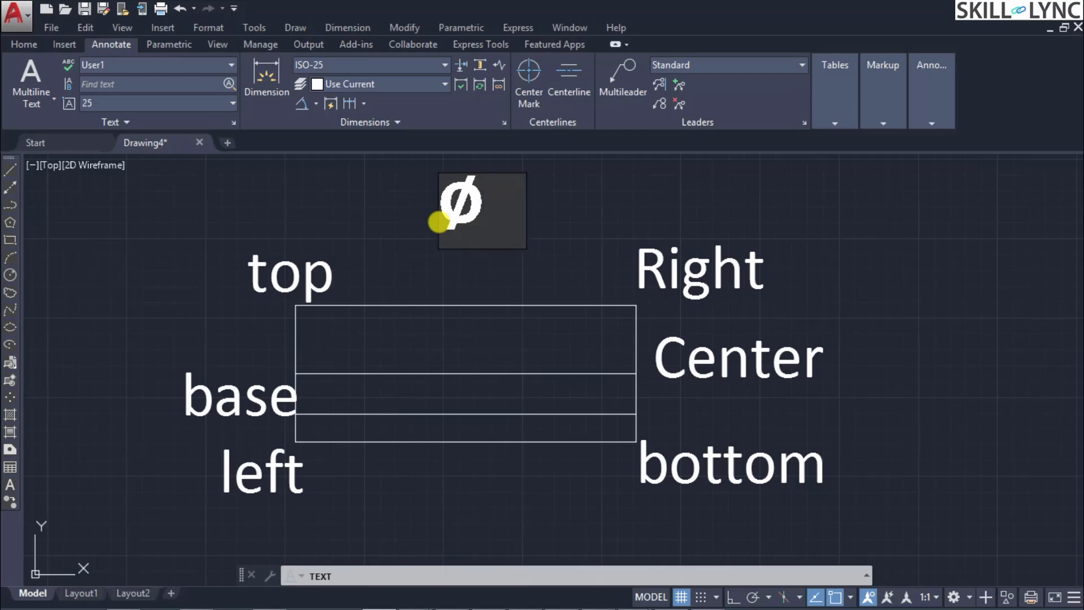
text(%%p)
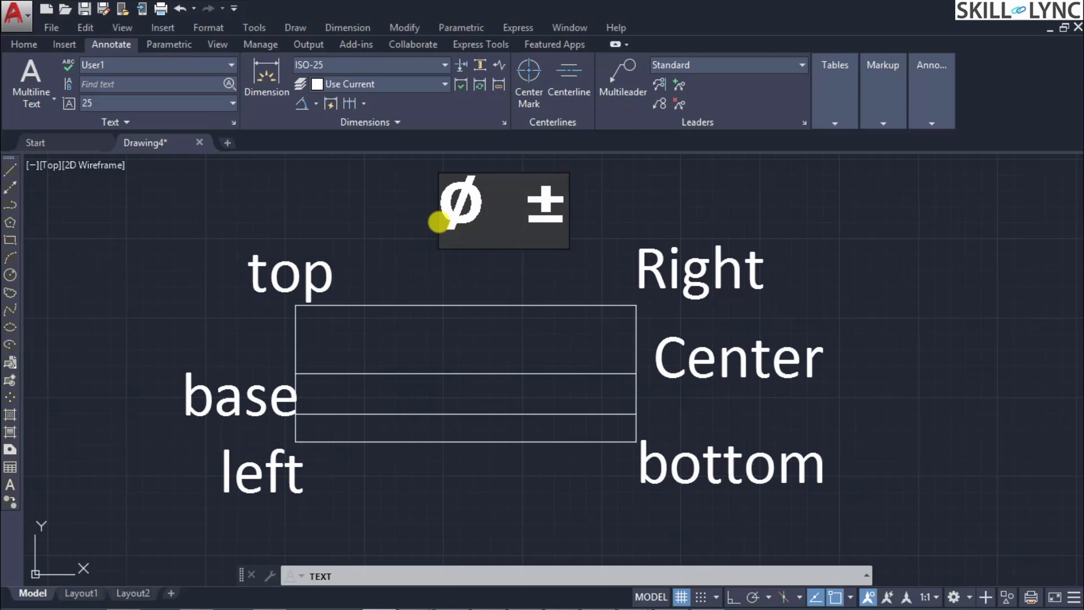
text( %%d)
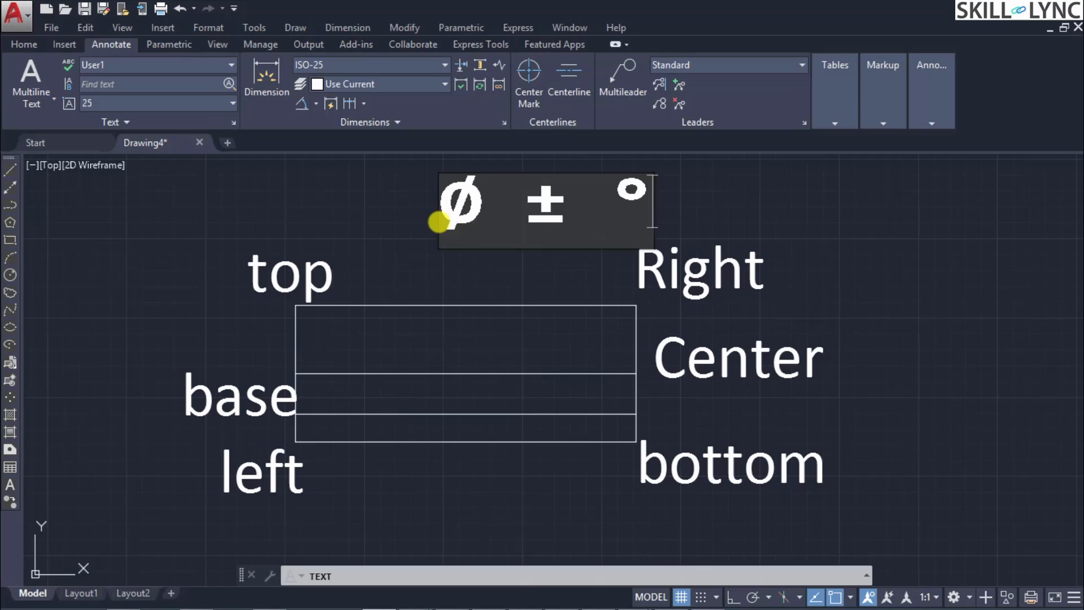
click(718, 176)
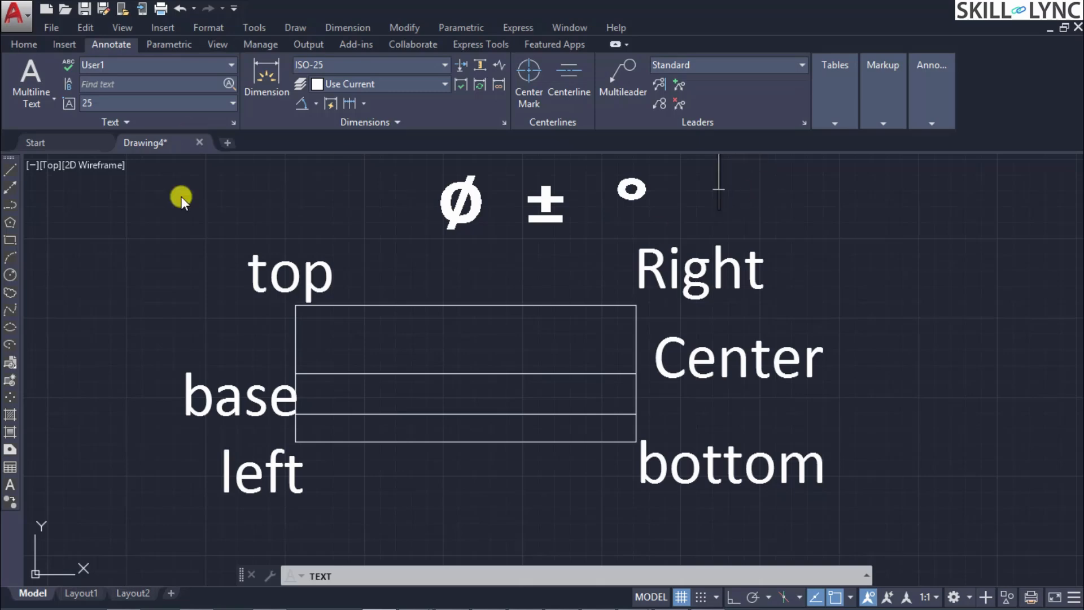
- Add the overlined text "Top" beside the existing "top" label, using the %%o control code
click(52, 295)
text(%%)
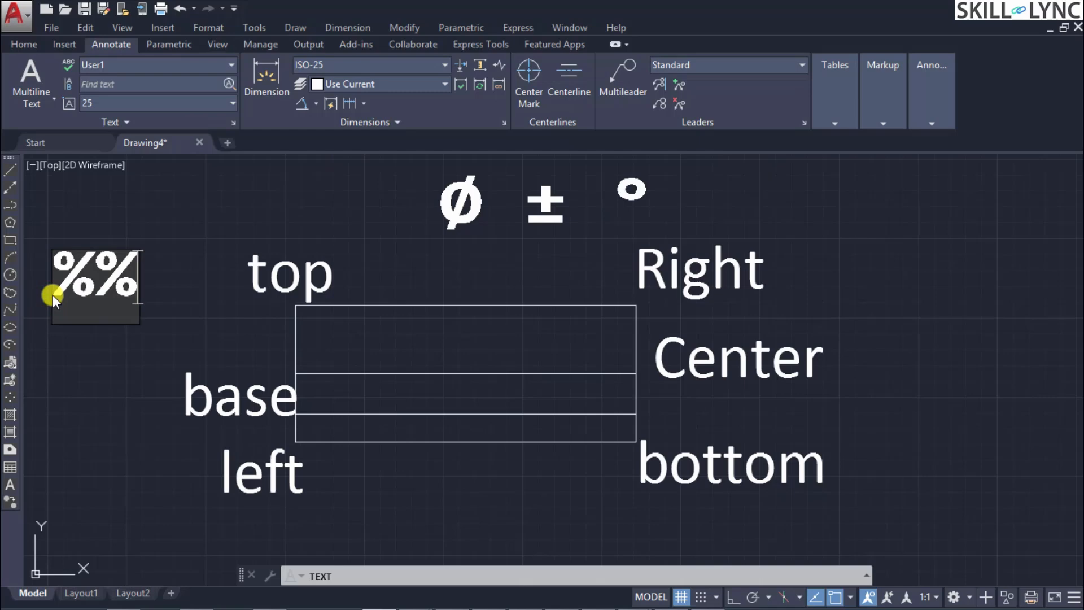
key(BackSpace)
key(BackSpace)
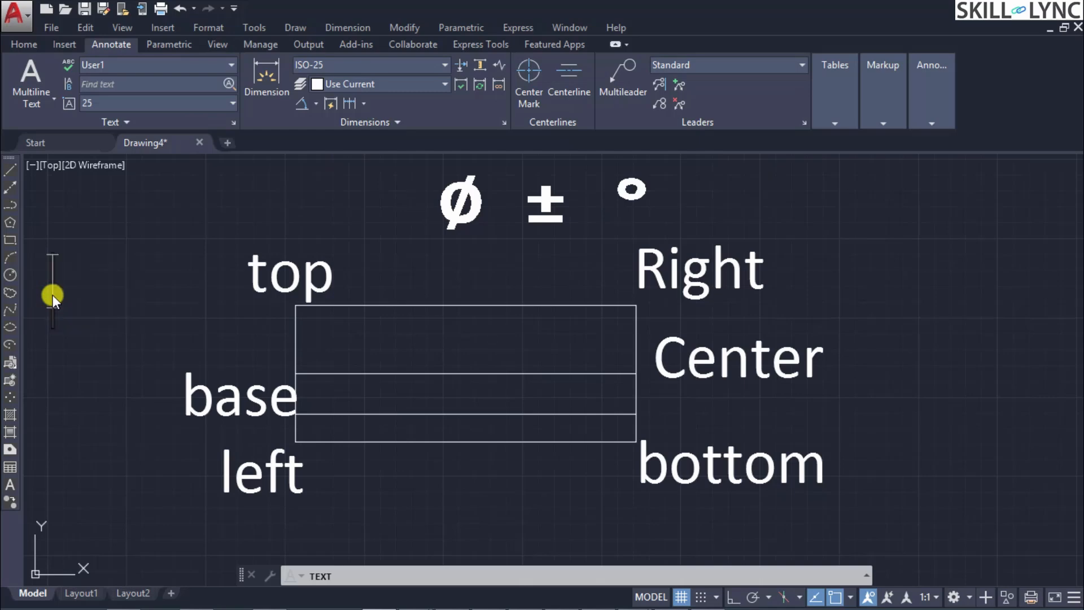
text(Top)
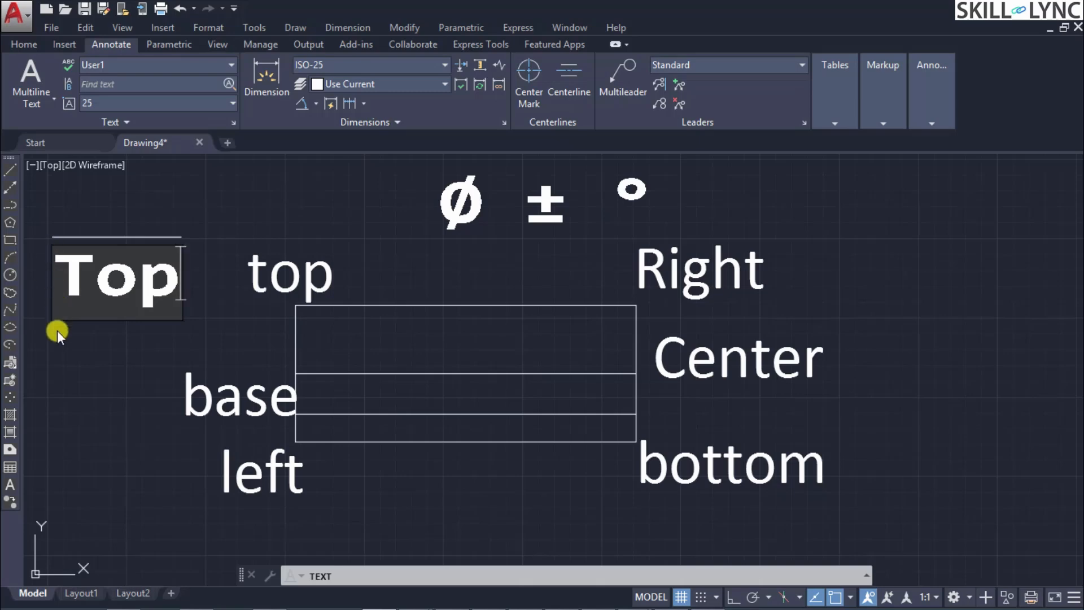
click(56, 371)
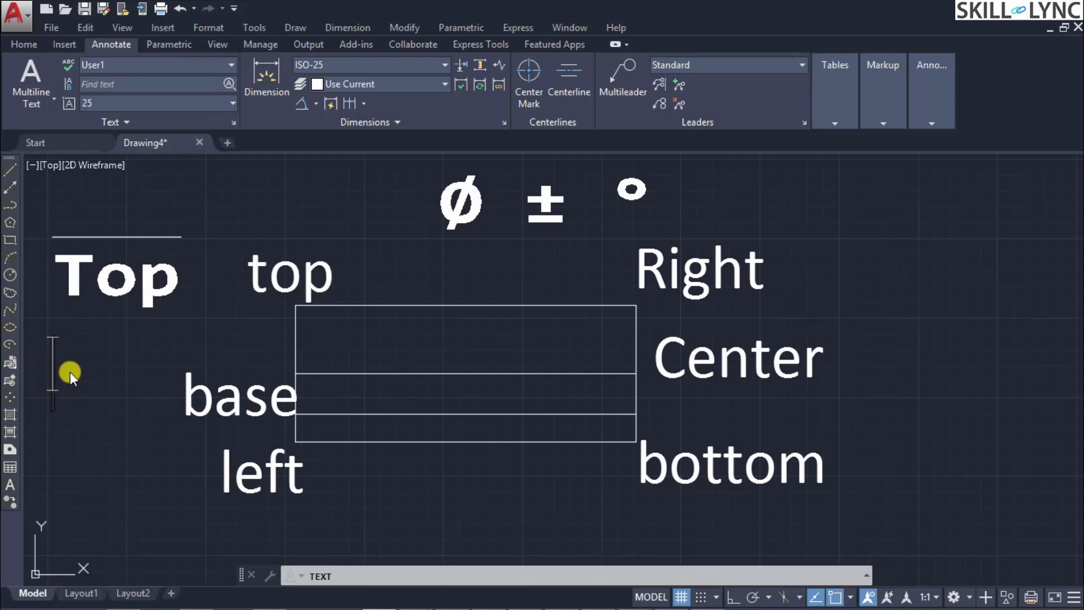
text(%%otpo)
key(BackSpace)
key(BackSpace)
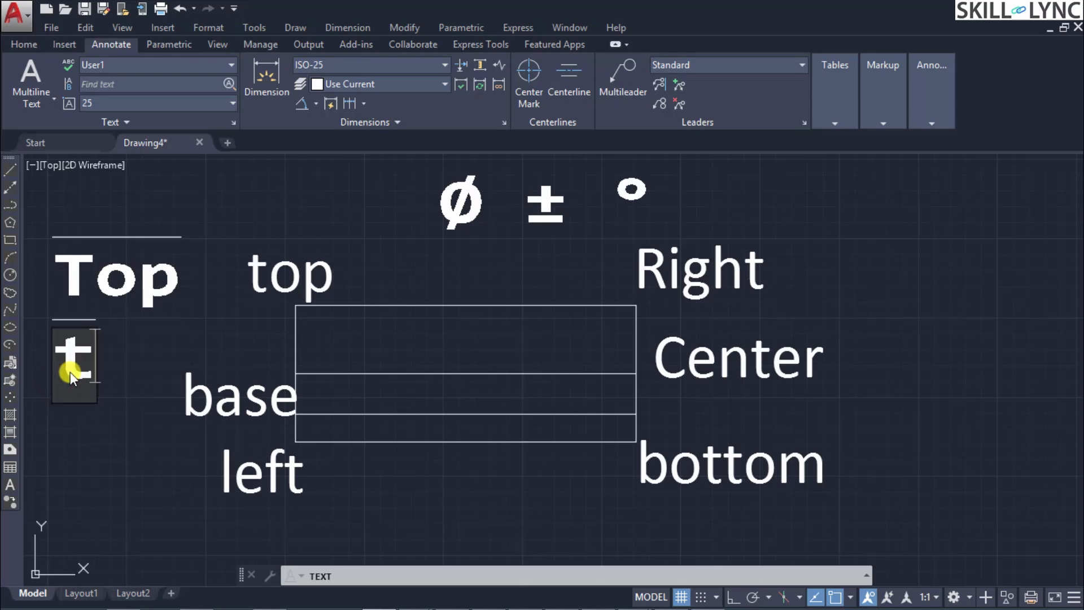
key(BackSpace)
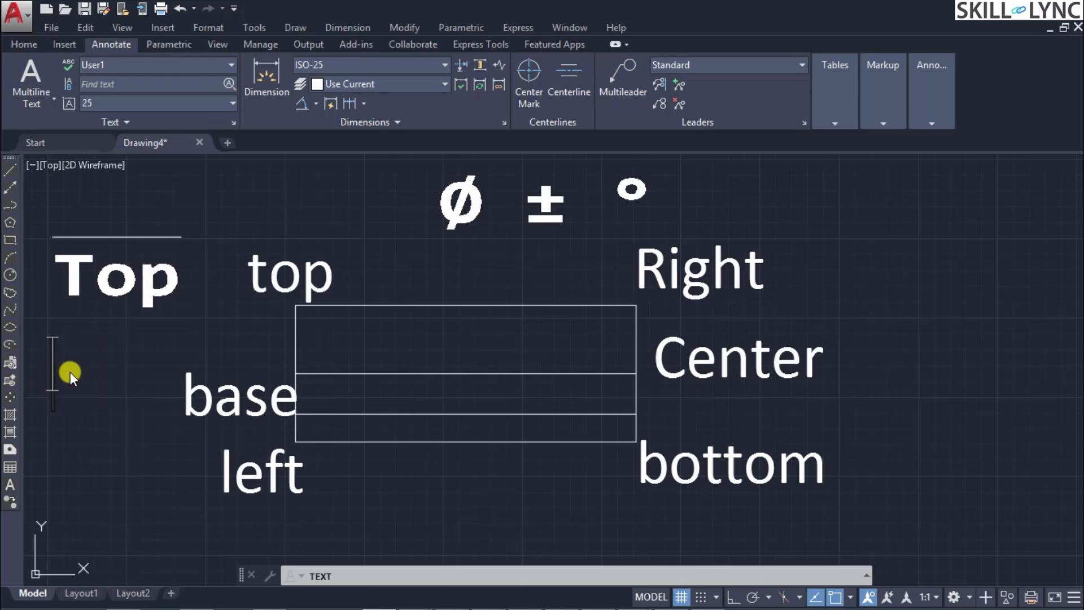
- End text entry and review the recent prompts in the expanded command history
click(867, 583)
click(867, 579)
key(Escape)
click(855, 576)
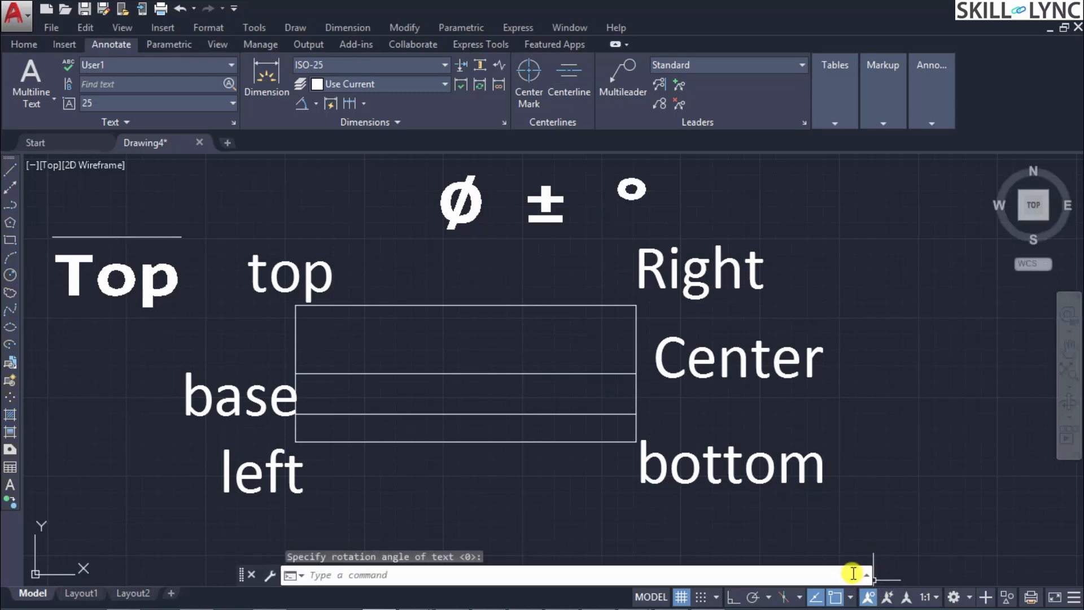
click(868, 579)
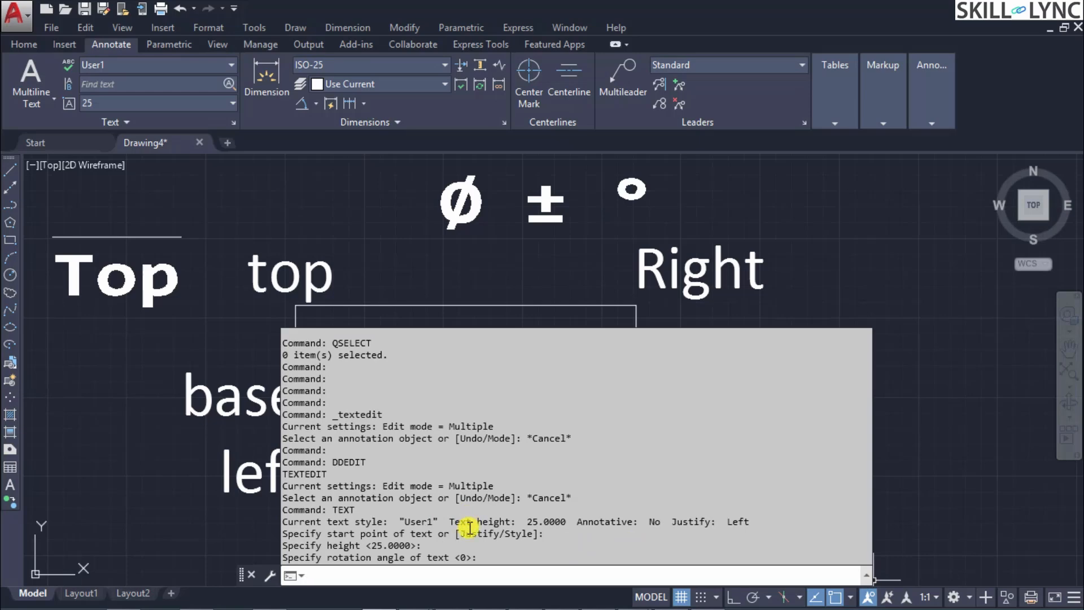
key(Escape)
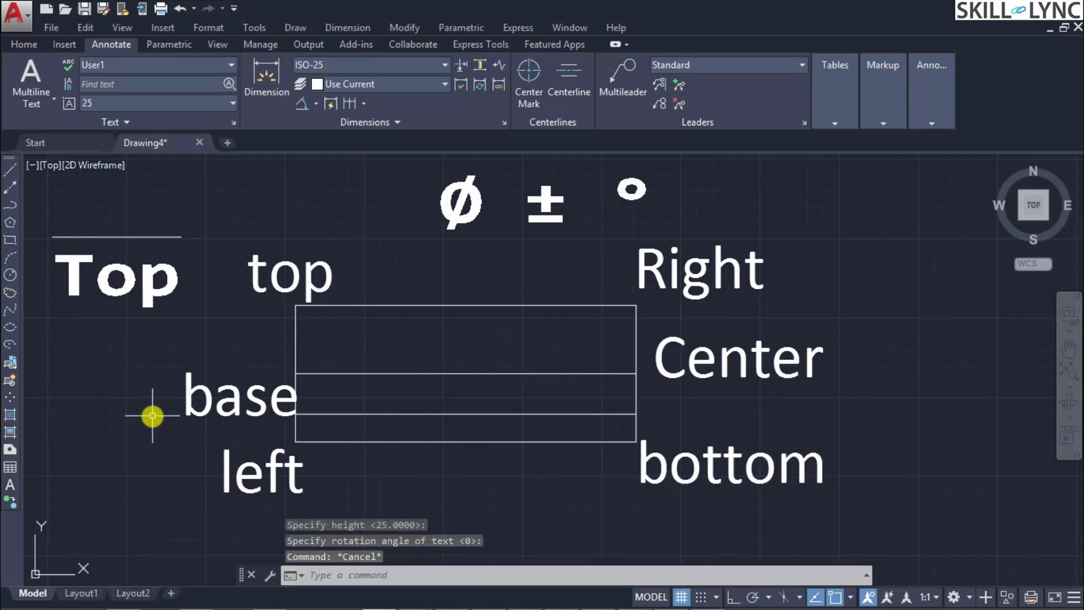
- Add the underlined single-line text "Bottom" beneath the overlined "Top", with height 25 and rotation 0
text(text)
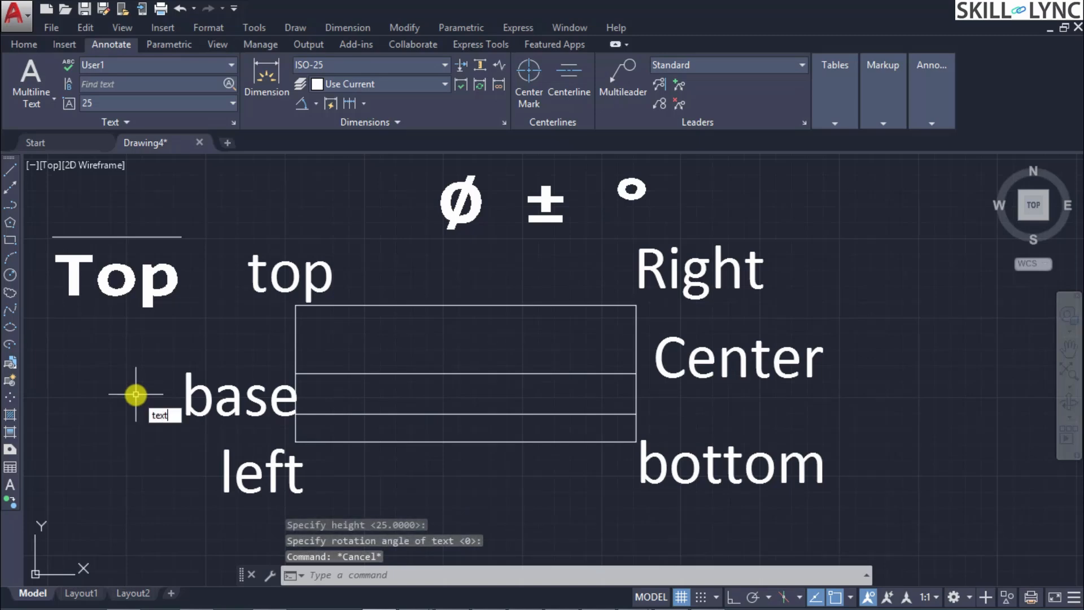
key(Return)
click(67, 337)
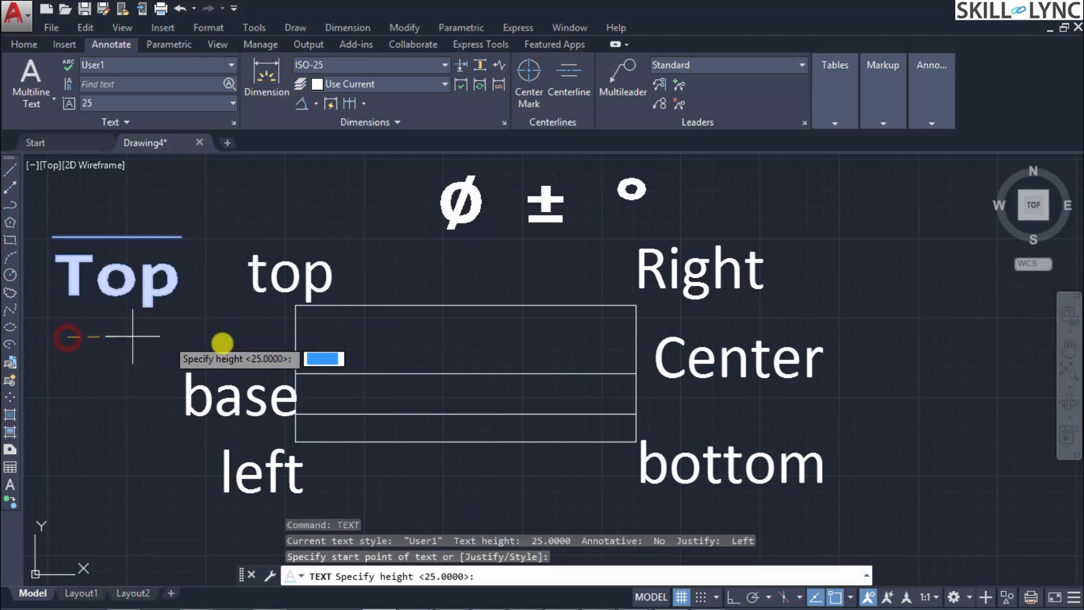
key(Return)
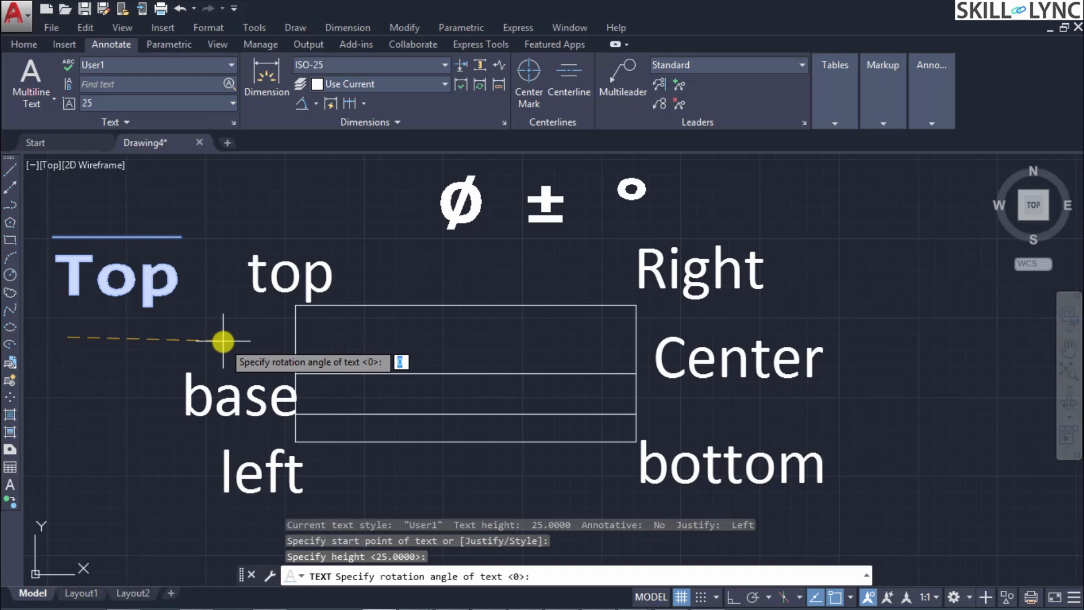
key(Return)
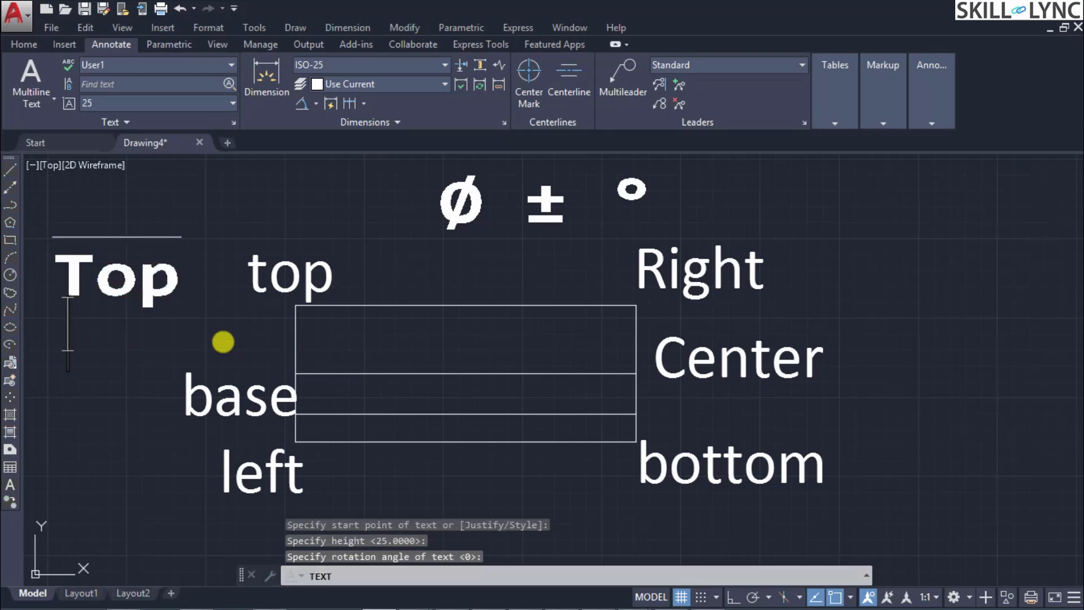
text(%%)
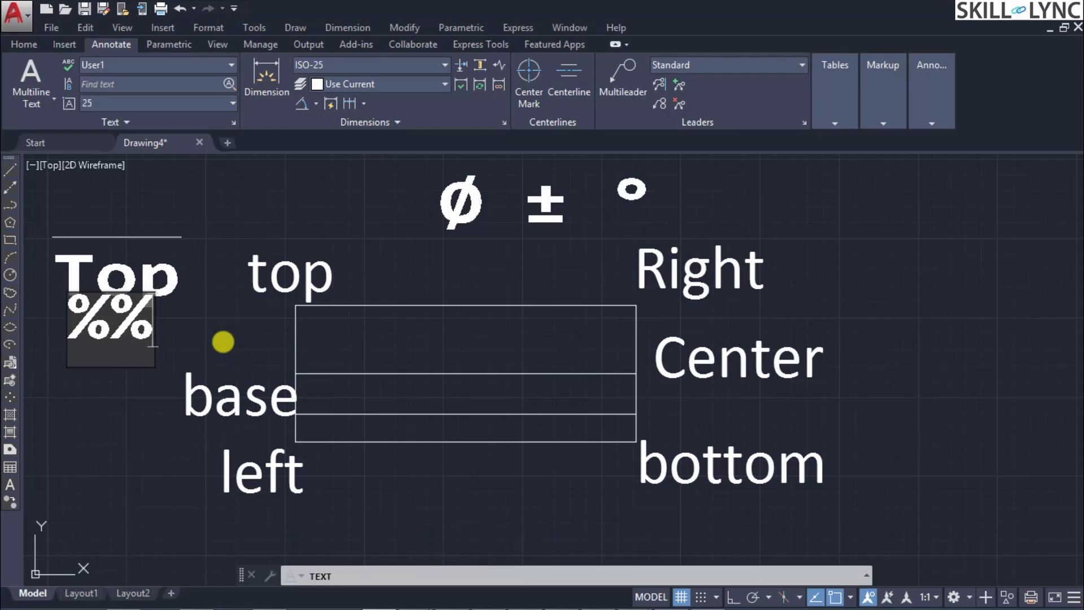
key(BackSpace)
key(BackSpace)
text(Bottom)
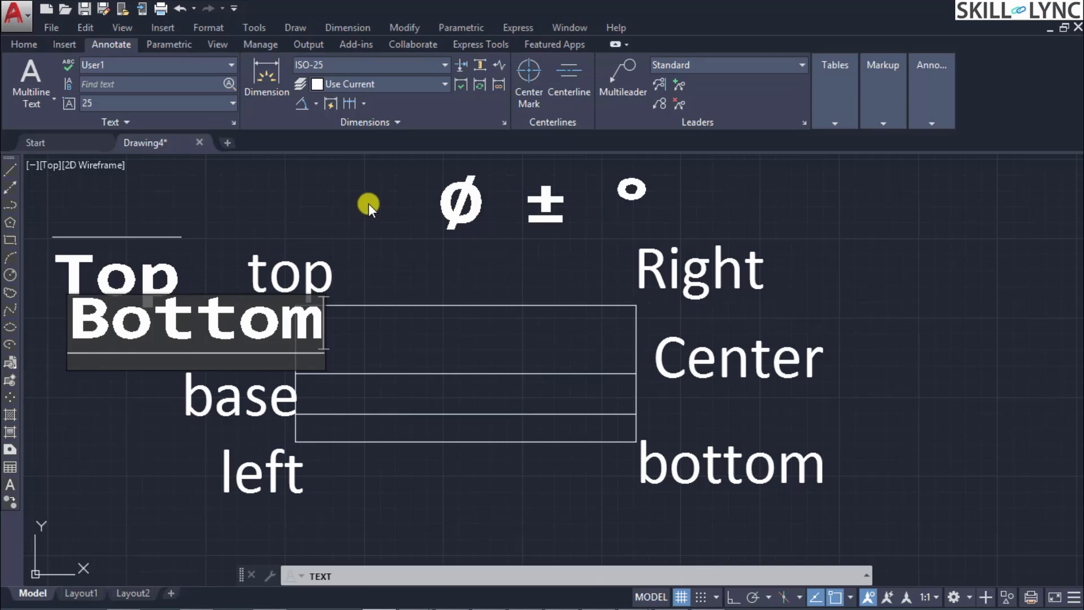
click(460, 328)
click(460, 340)
- Start a text line beyond the "Right" label and insert a degree symbol with the Unicode string \U+00B0
click(811, 232)
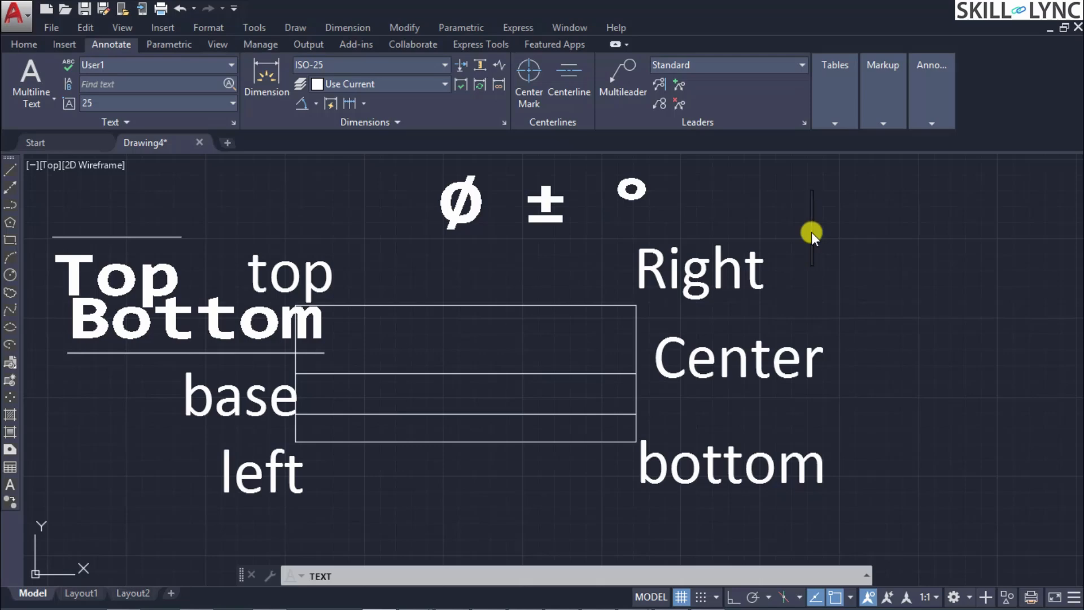
text(\)
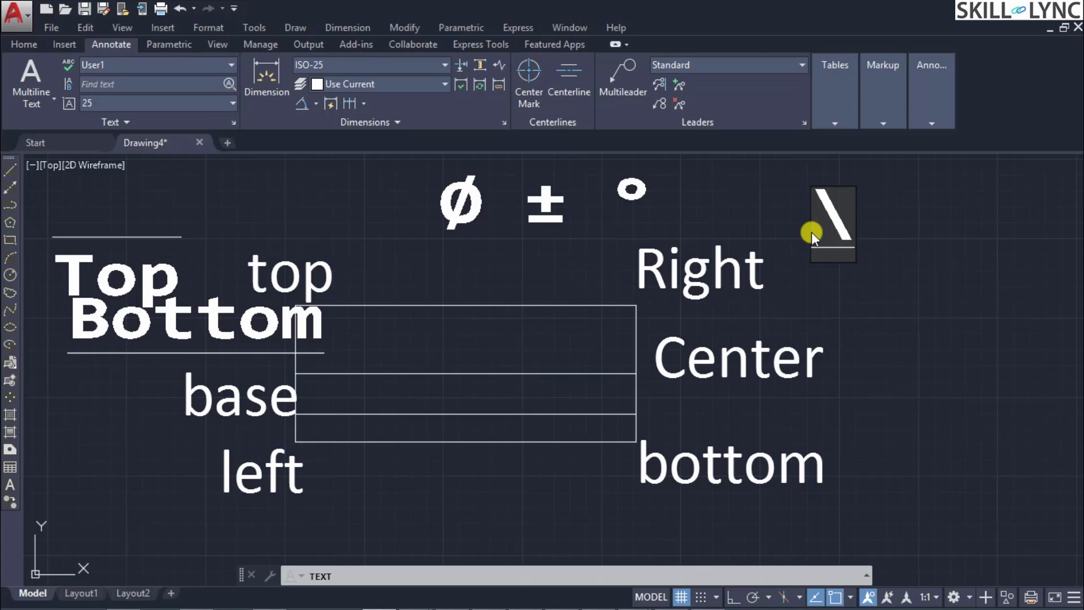
text(U+)
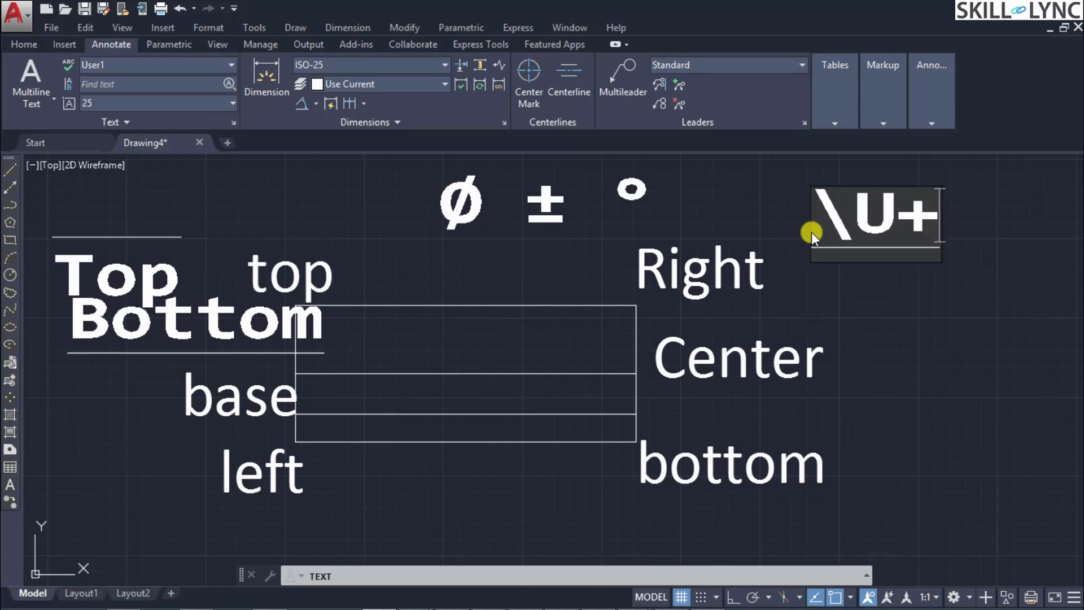
text(00B)
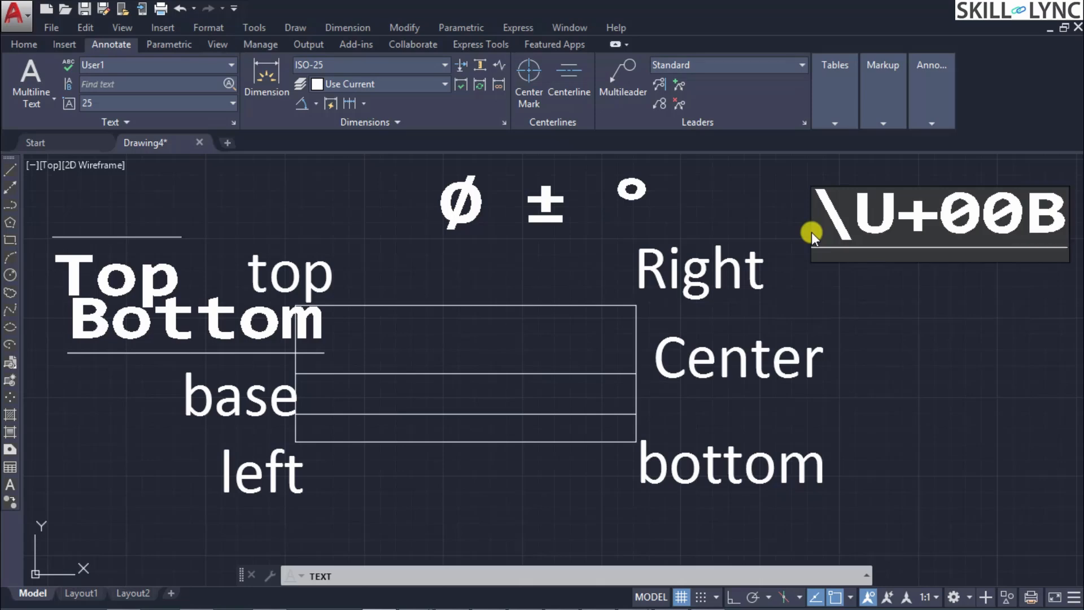
text(0)
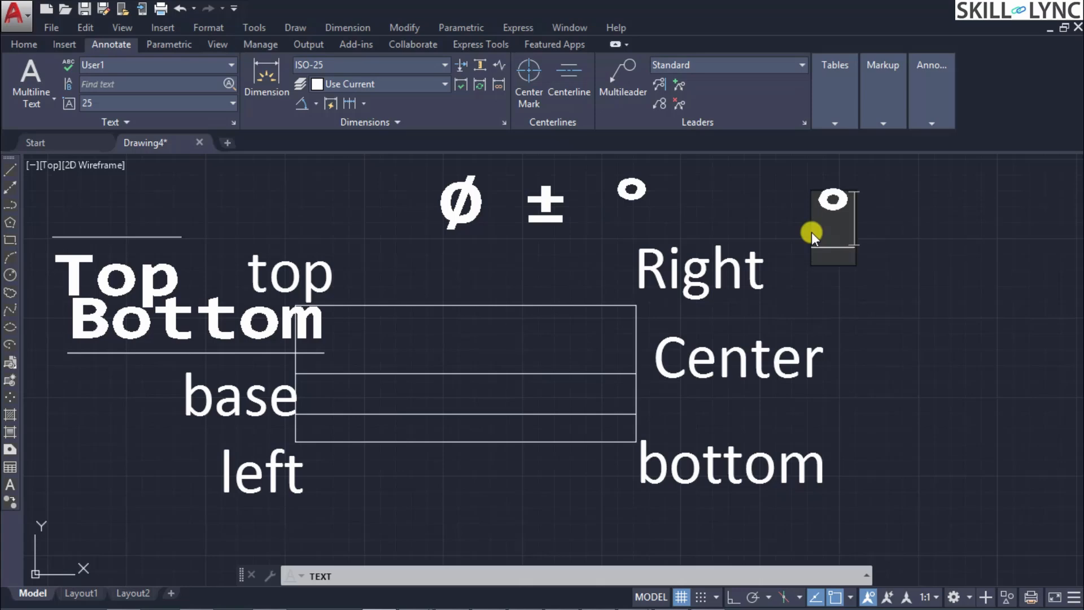
- Insert a plus-minus symbol on a new line below the degree symbol with the Unicode string \U+00B1
key(Return)
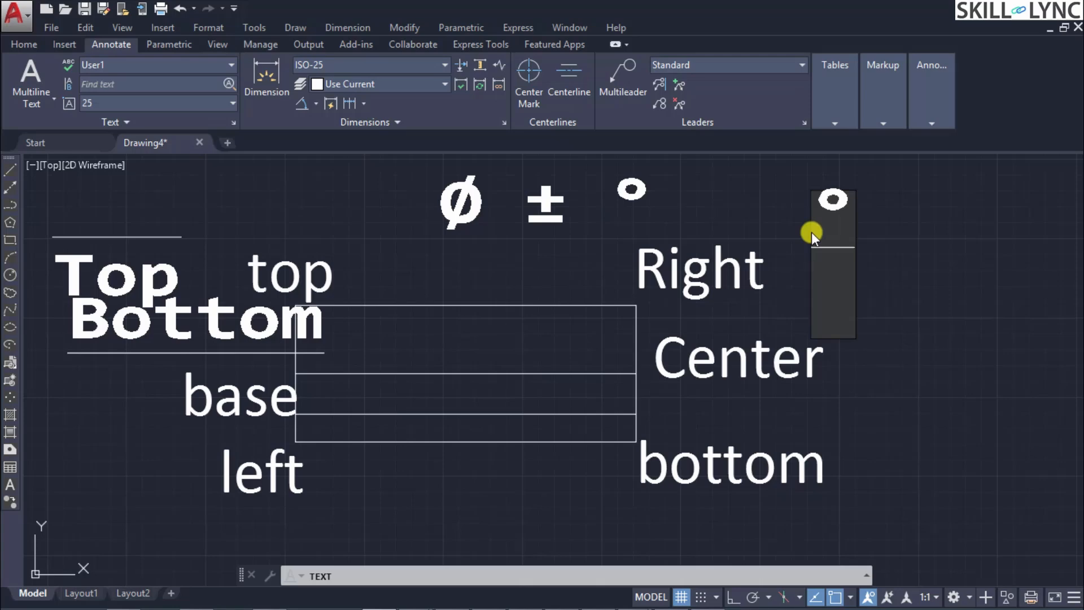
text(\U)
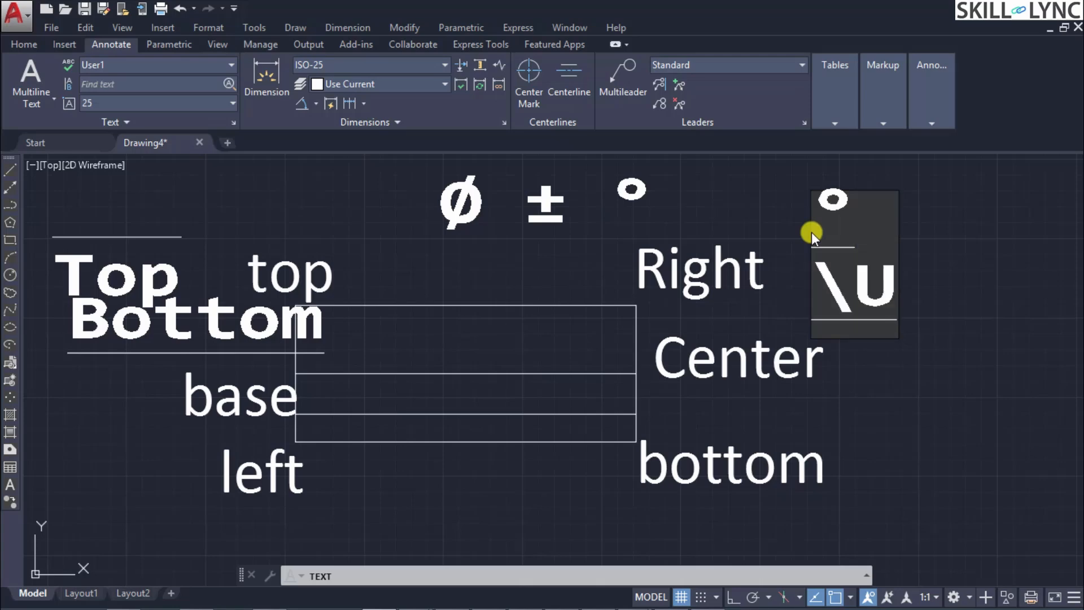
text(+00)
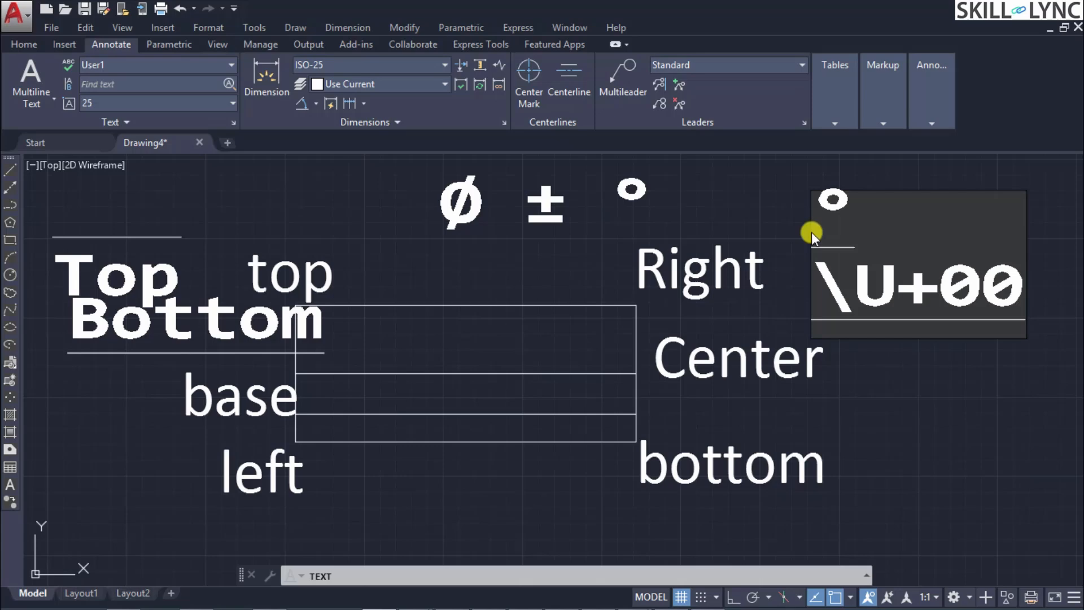
text(B1)
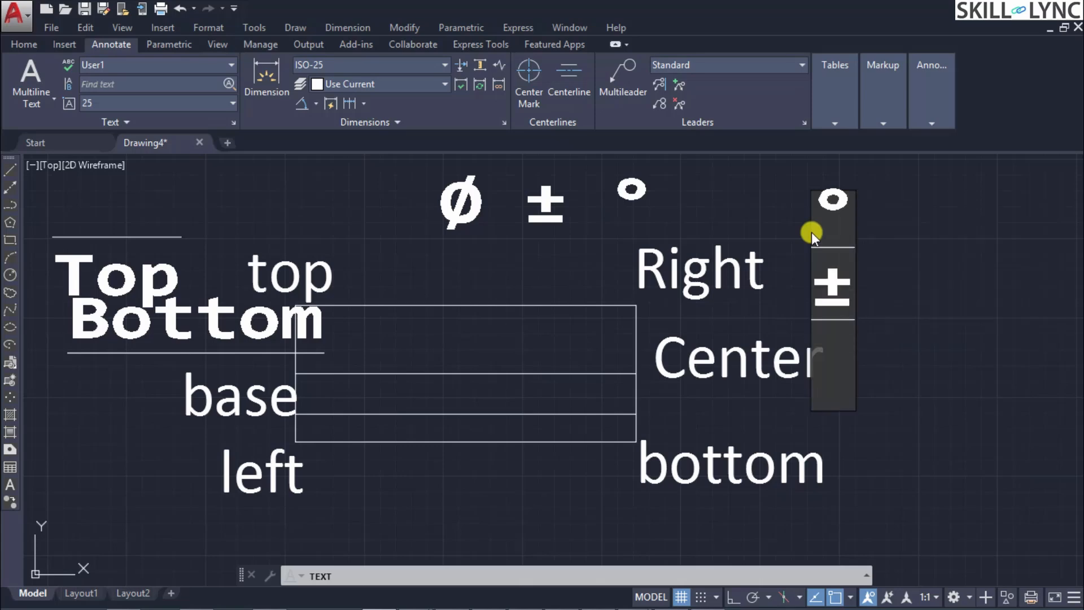
- Insert a diameter symbol on a new line below the plus-minus symbol with the Unicode string \U+2205, and end text entry
text(\)
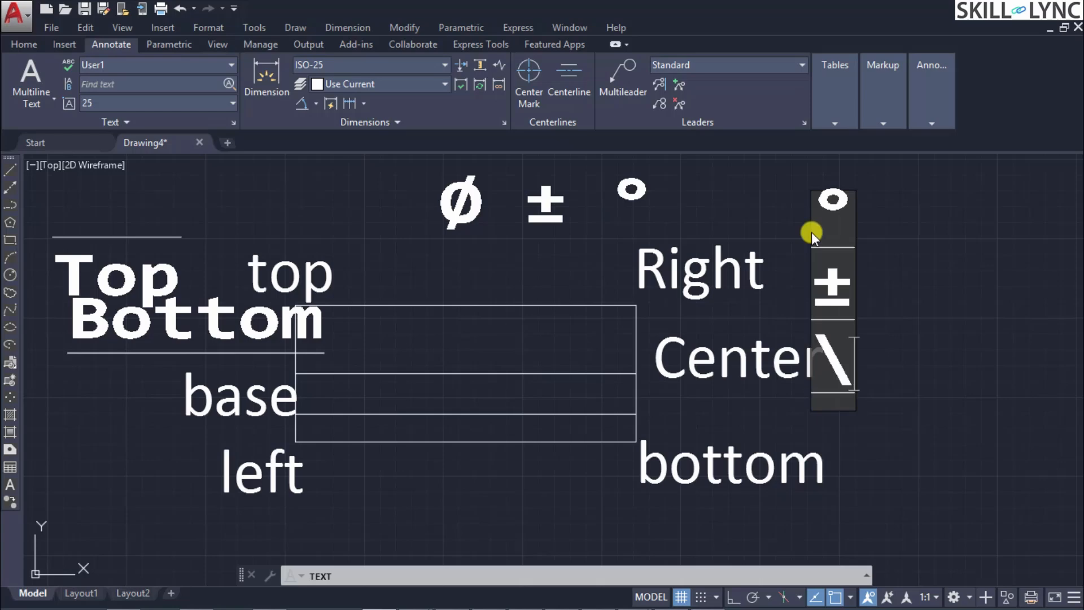
text(U+)
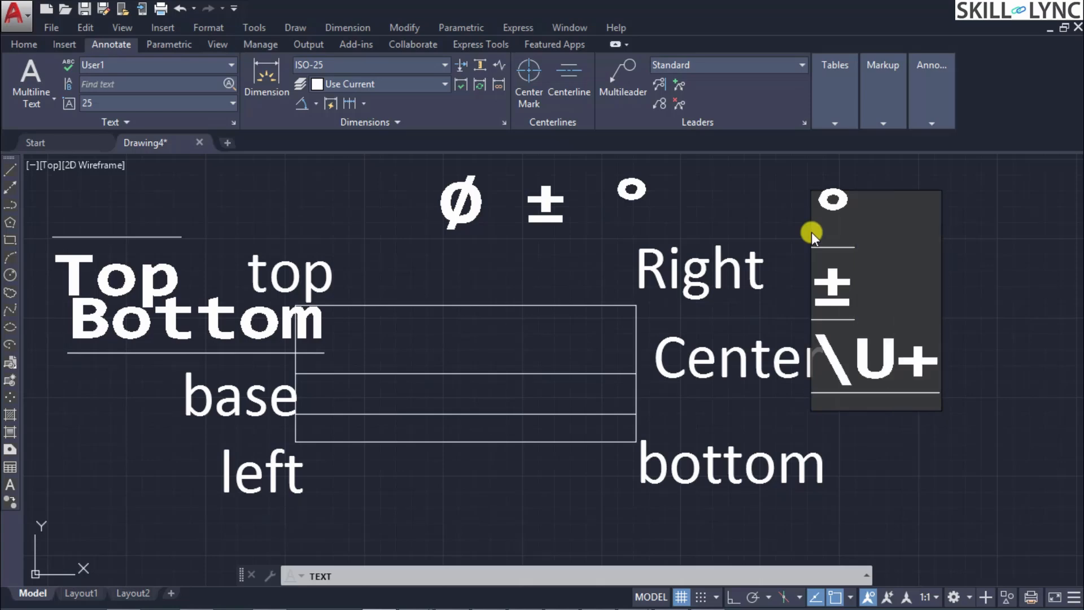
text(2205)
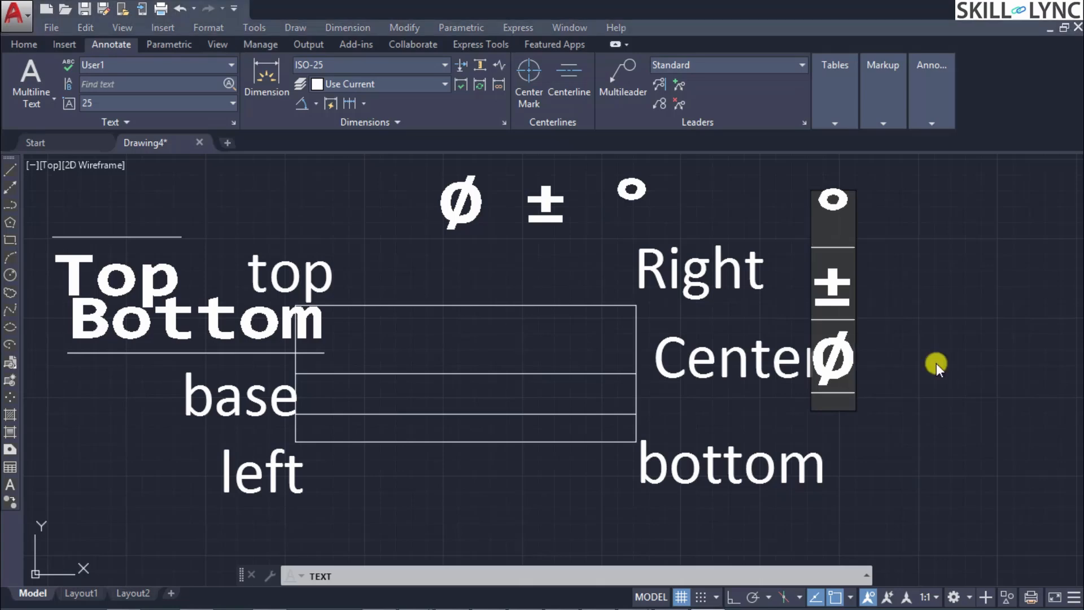
click(936, 363)
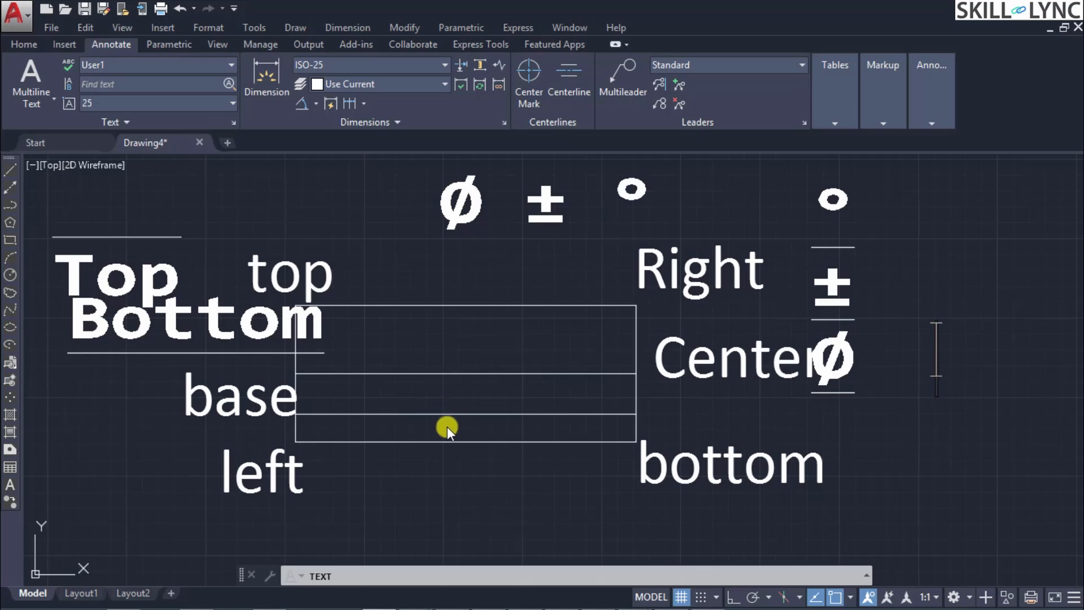
key(Return)
- Set the QTEXT mode to ON and regenerate the drawing so text is drawn as bounding frames
scroll(362, 434, up, 2)
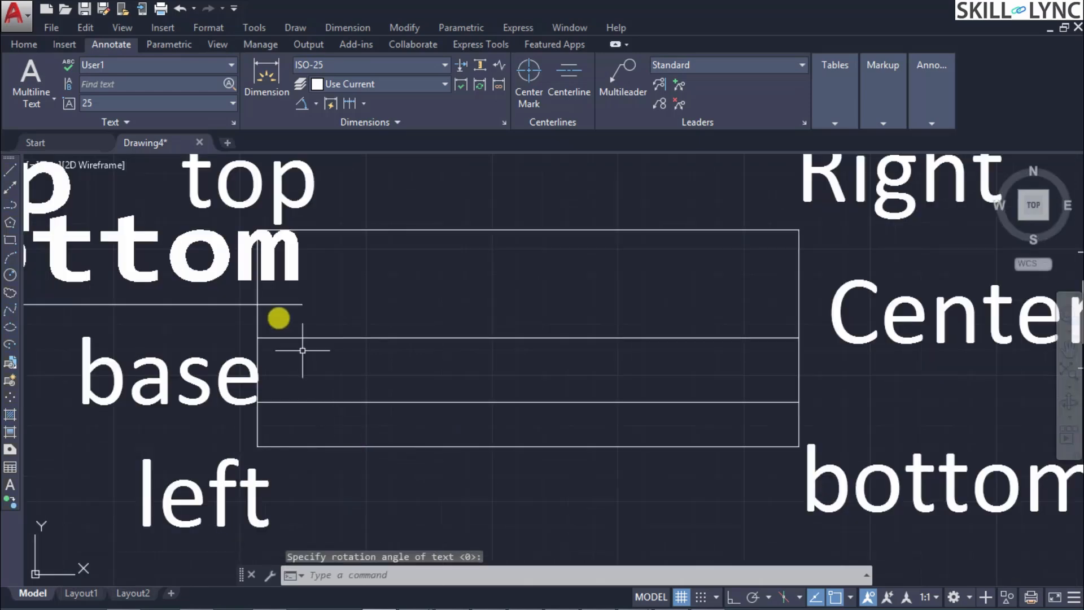
scroll(361, 294, up, 3)
scroll(463, 395, down, 3)
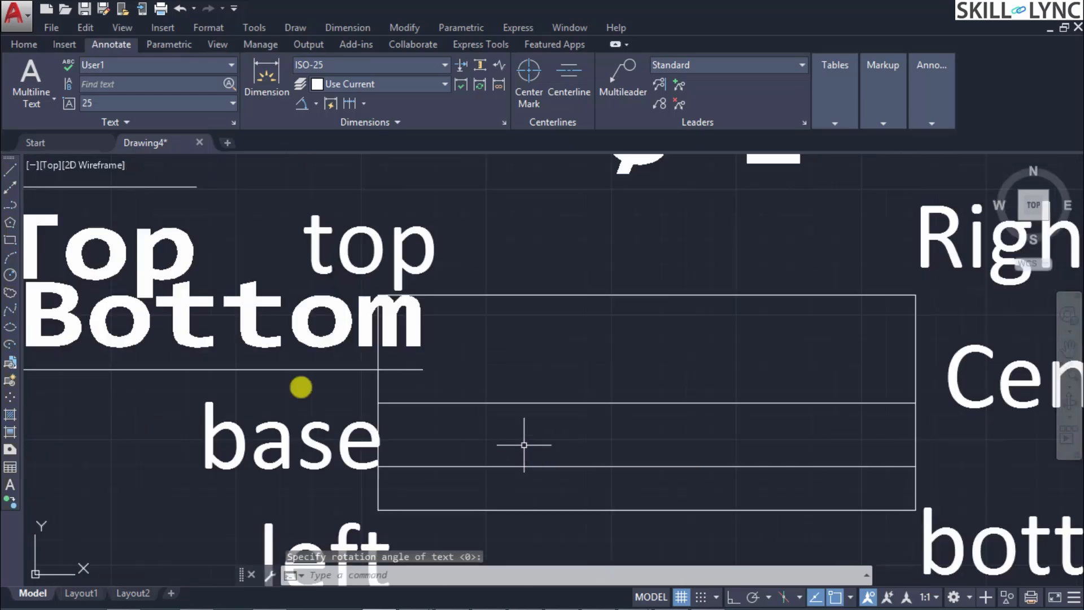
scroll(790, 451, down, 2)
scroll(979, 474, up, 2)
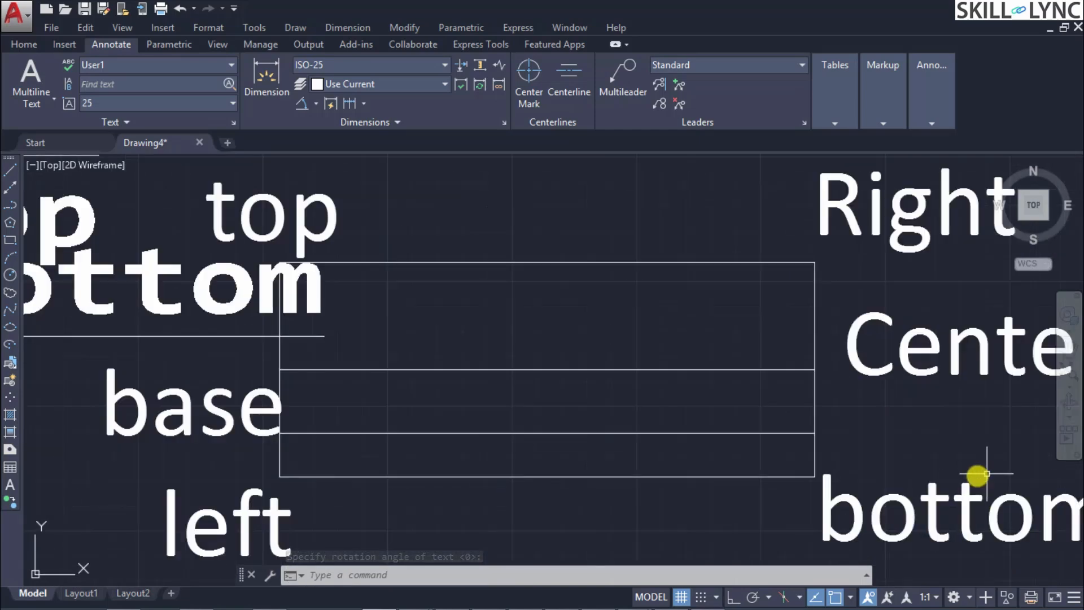
scroll(952, 447, down, 2)
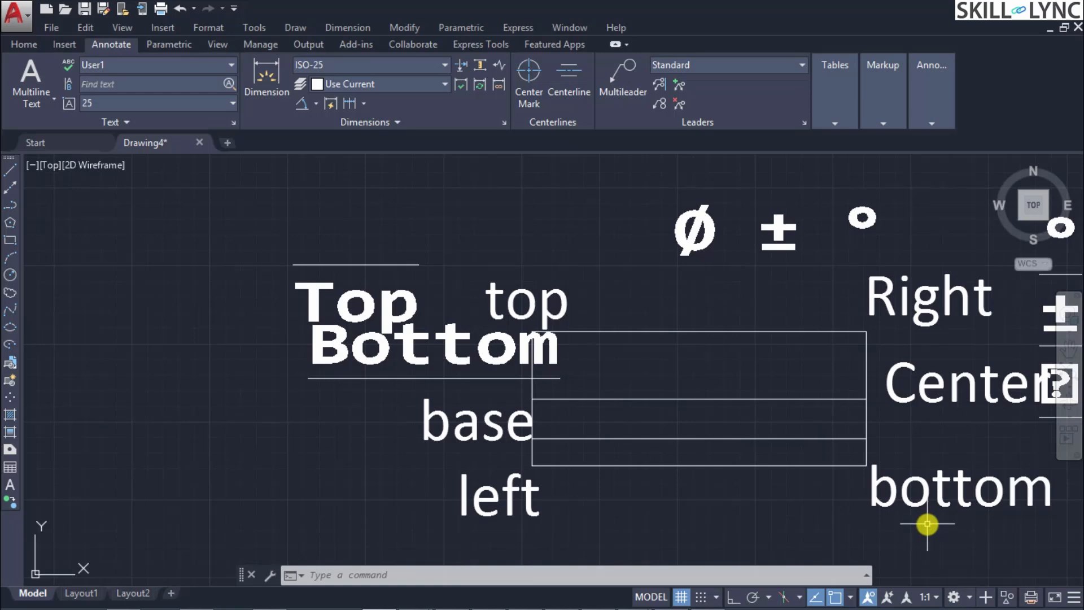
text(QTEXT)
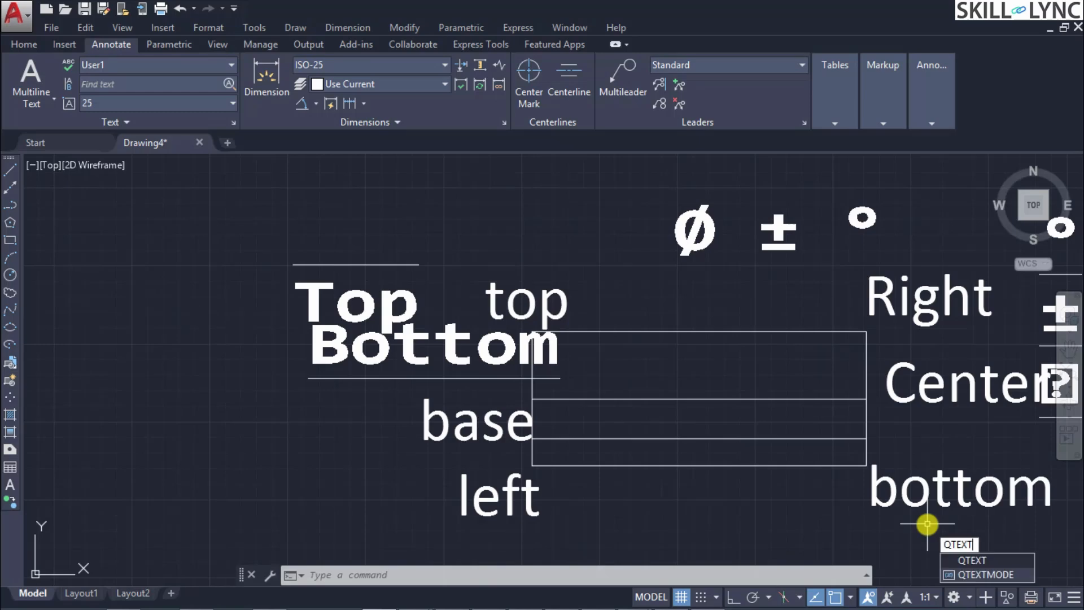
key(Return)
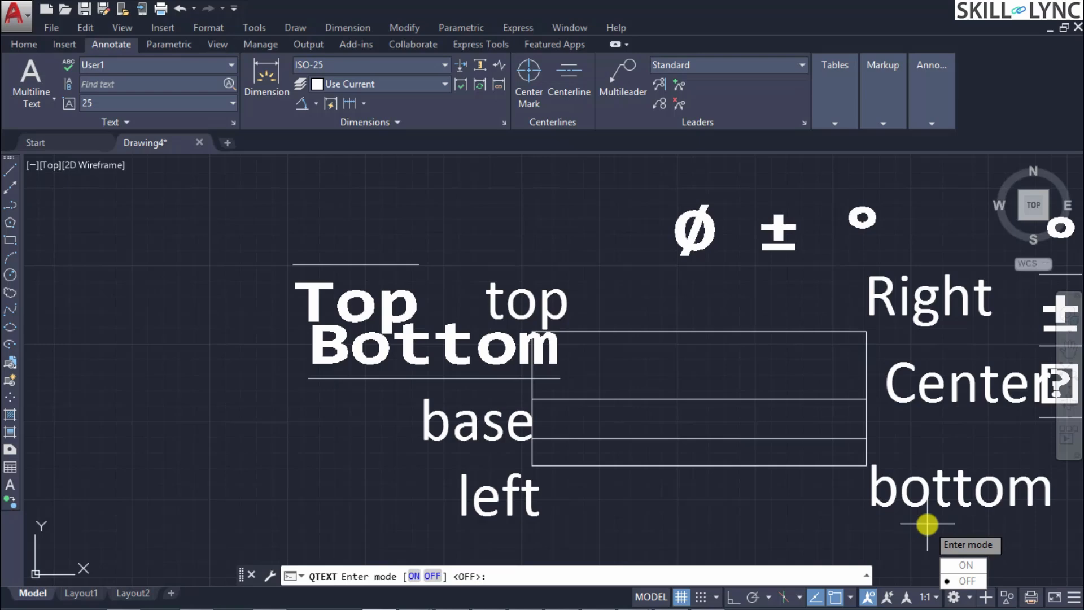
key(Up)
key(Return)
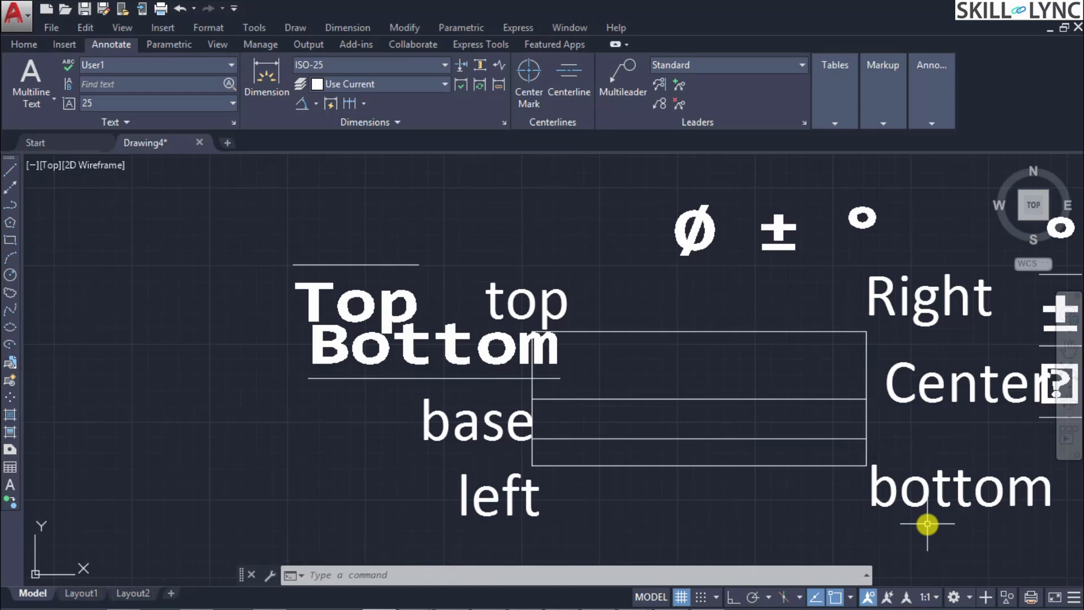
text(REGEN)
key(Return)
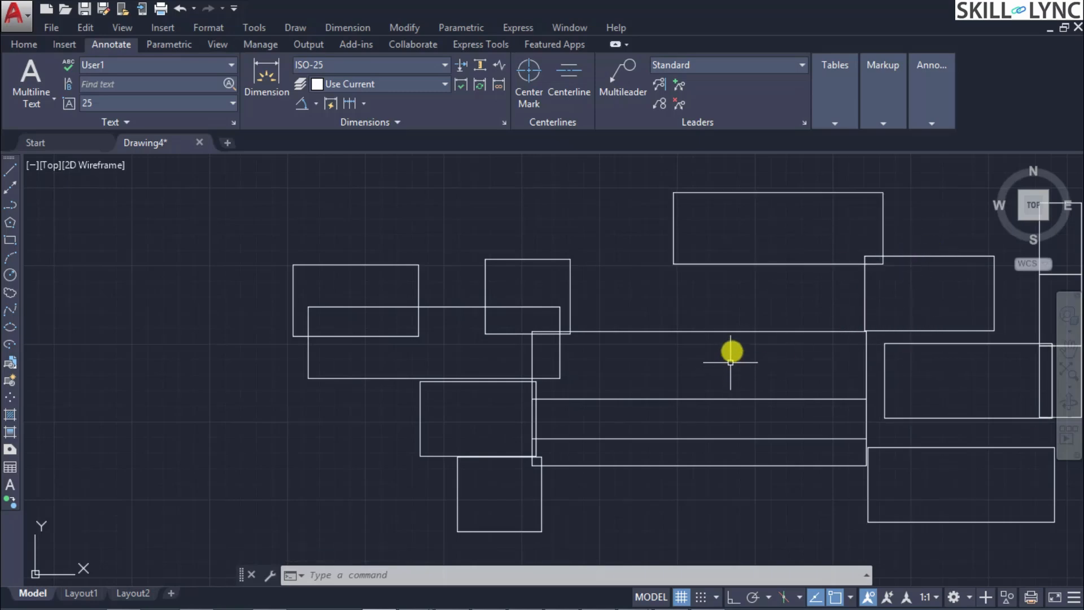
- Set the QTEXT mode to OFF and regenerate the drawing to restore the readable text
scroll(796, 382, up, 3)
scroll(920, 416, down, 5)
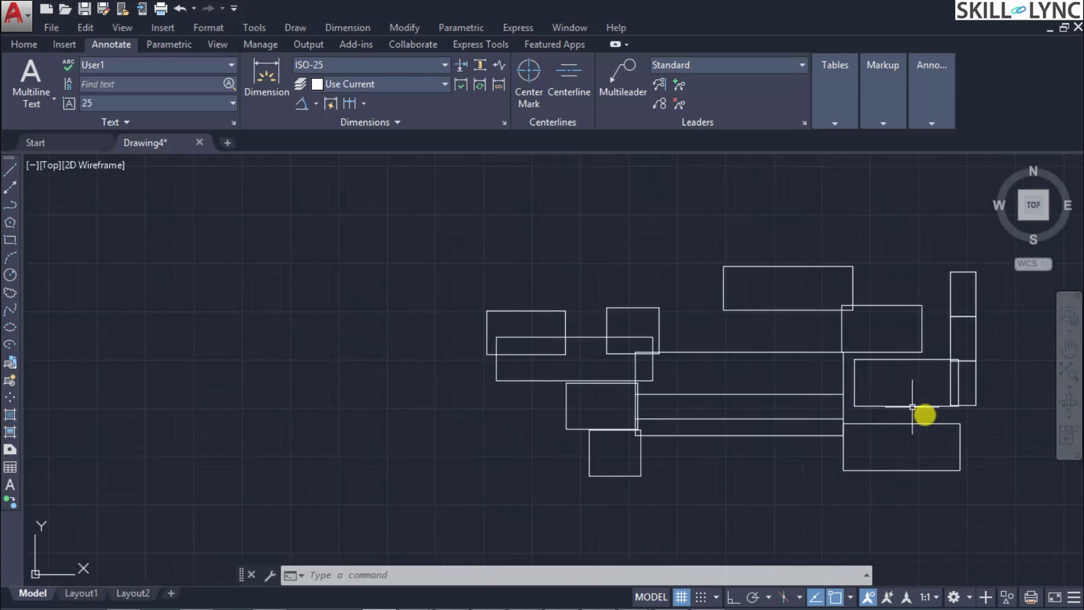
scroll(987, 452, up, 2)
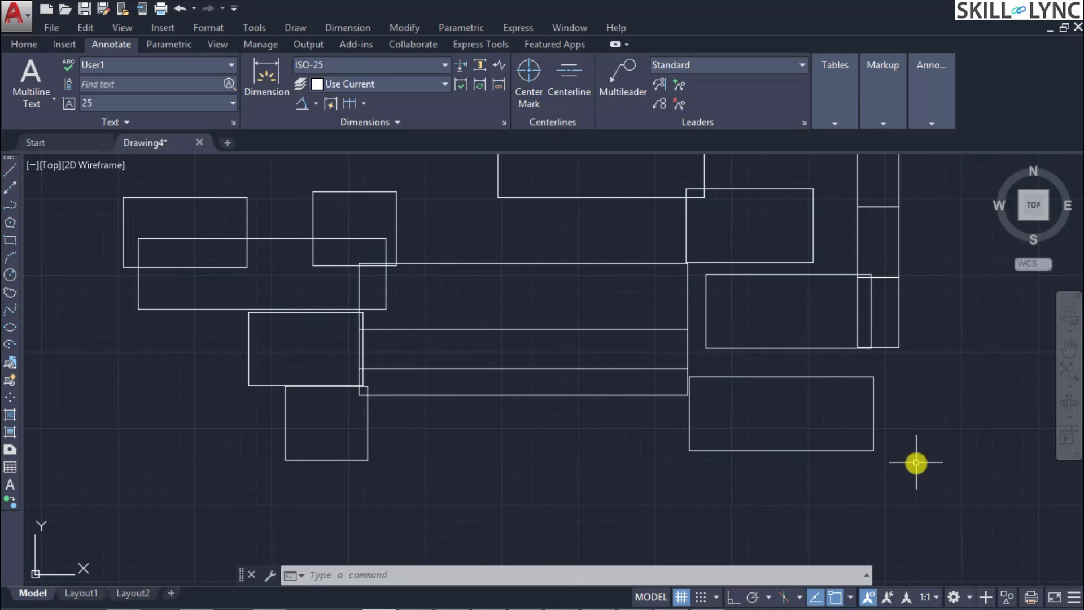
text(QTEXT)
key(Return)
key(Down)
key(Return)
text(regen)
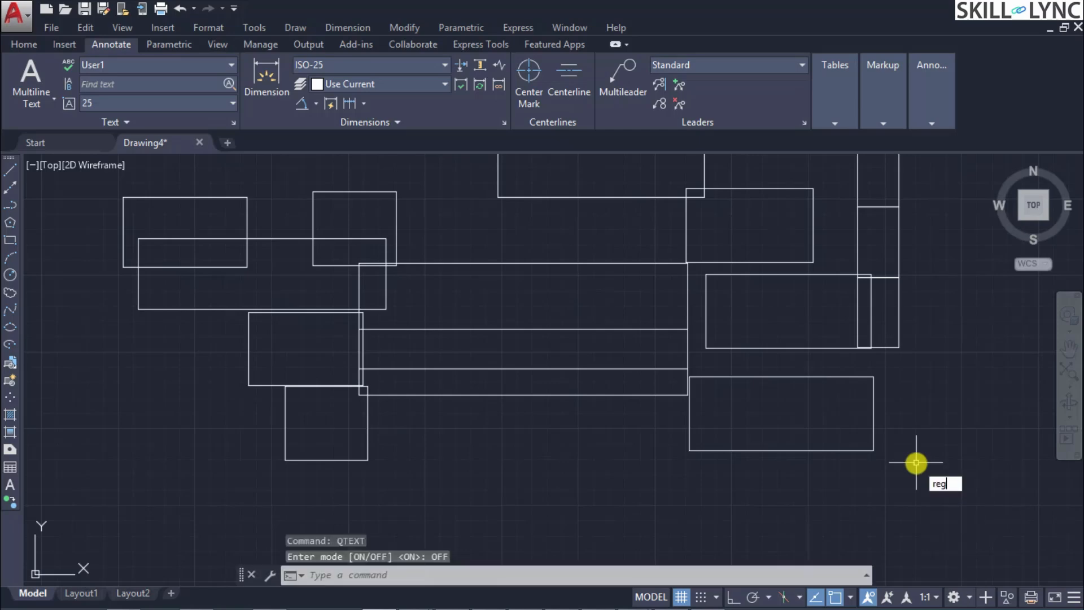
key(Return)
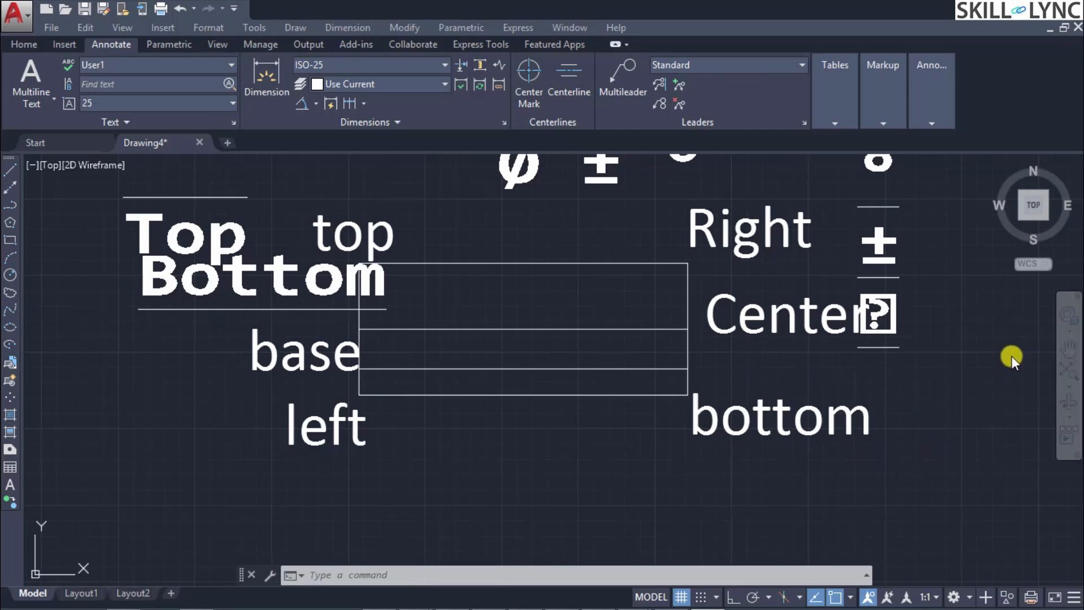
- Try to mirror all the text and lines about a vertical line beyond the labels, with Ortho mode turned on
scroll(990, 344, down, 2)
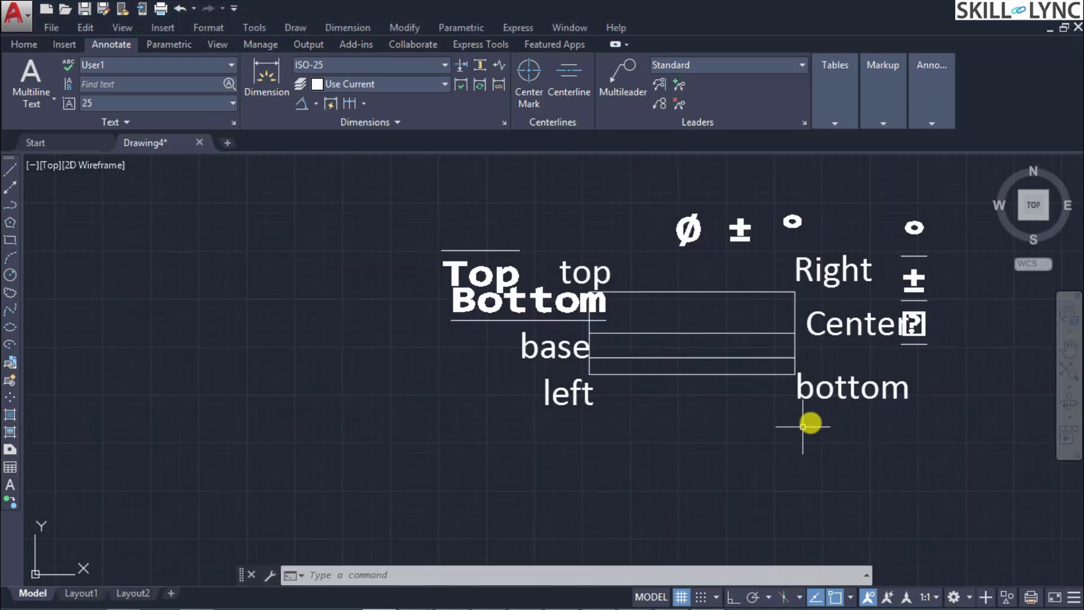
click(1068, 348)
drag(1004, 418, 622, 458)
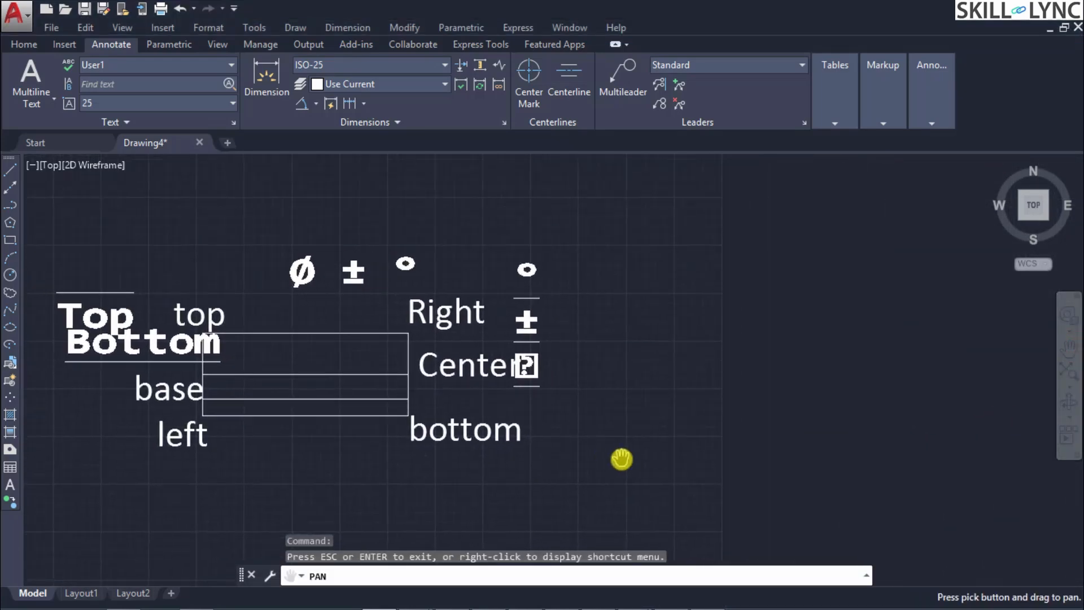
key(Escape)
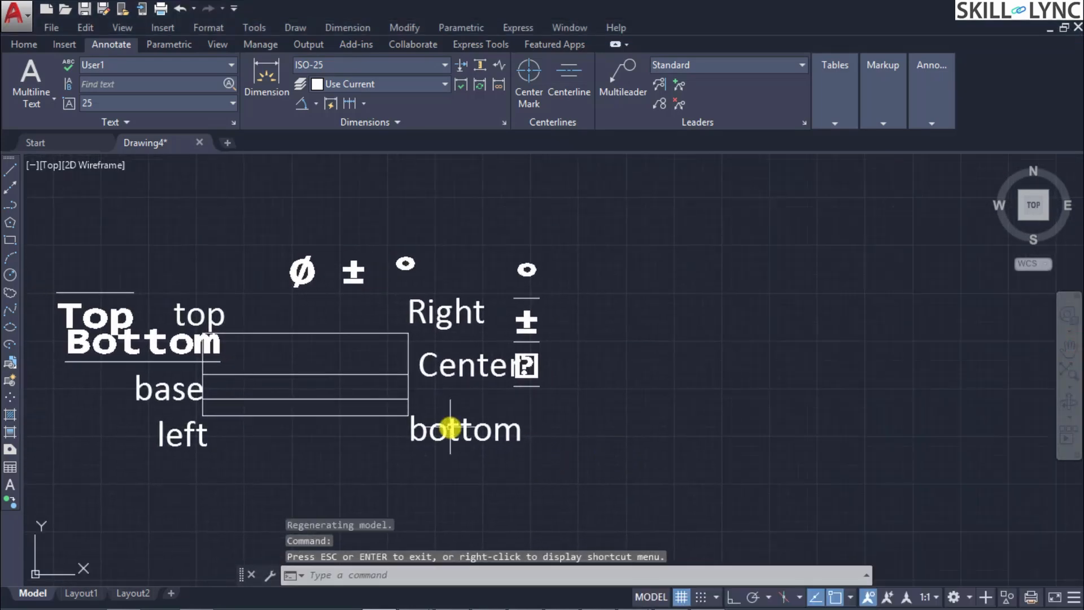
click(608, 469)
click(33, 176)
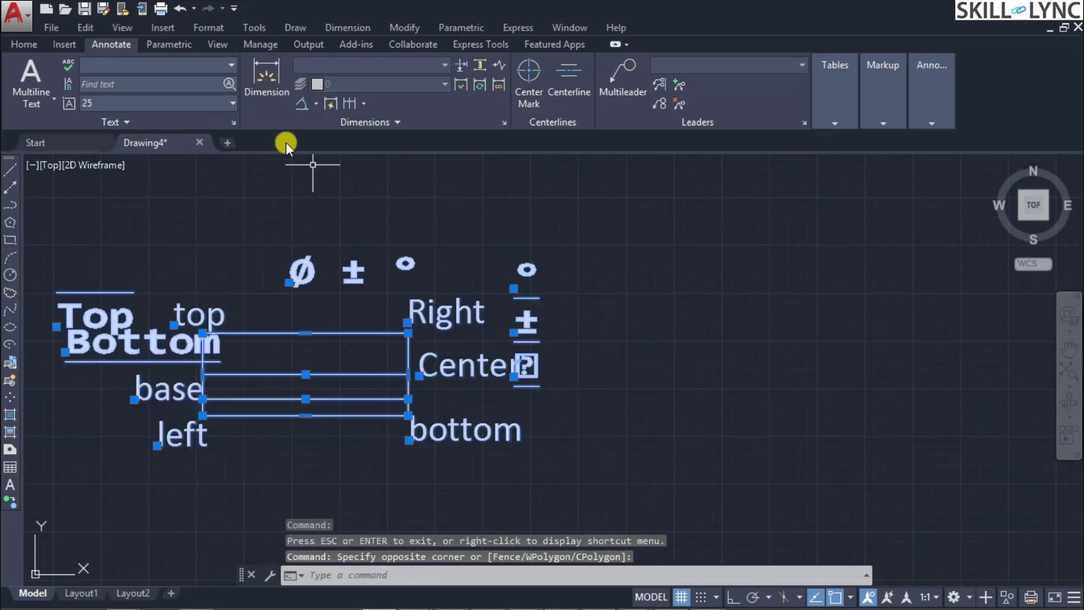
click(24, 44)
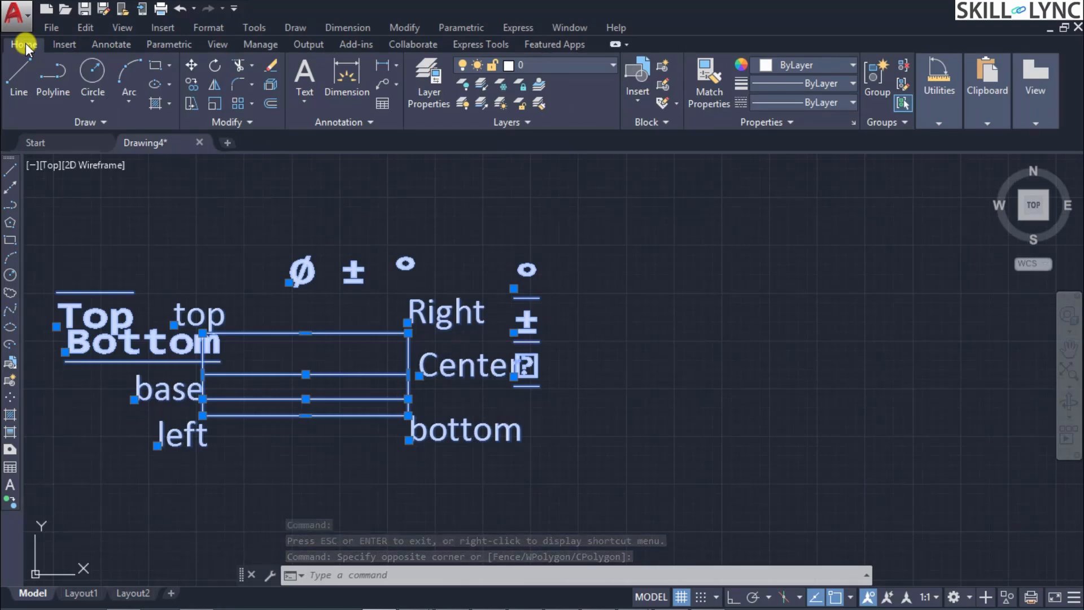
click(661, 336)
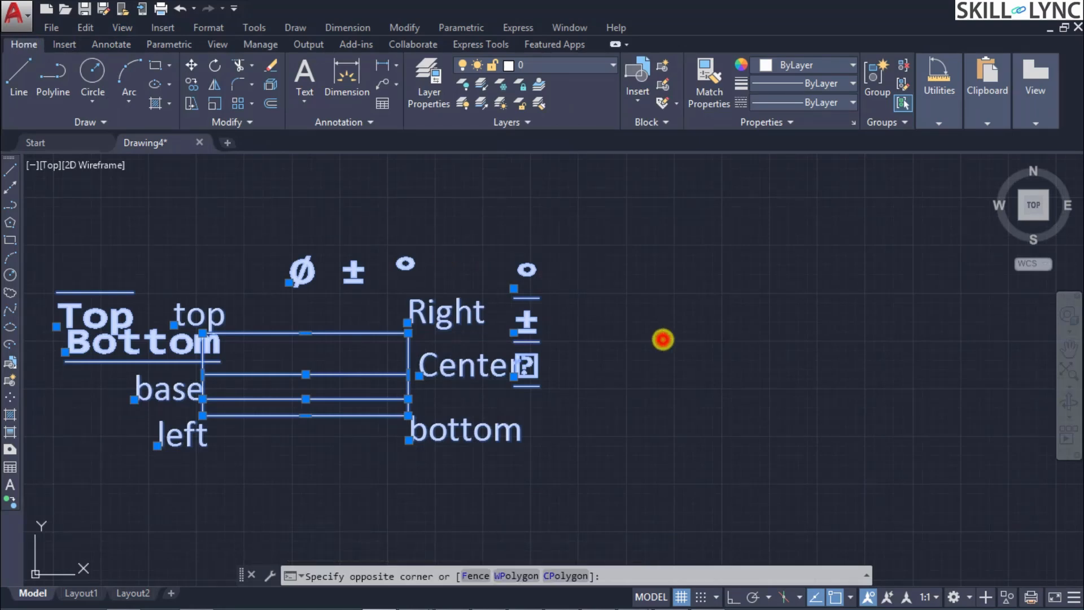
click(662, 338)
key(Escape)
text(MIRRo)
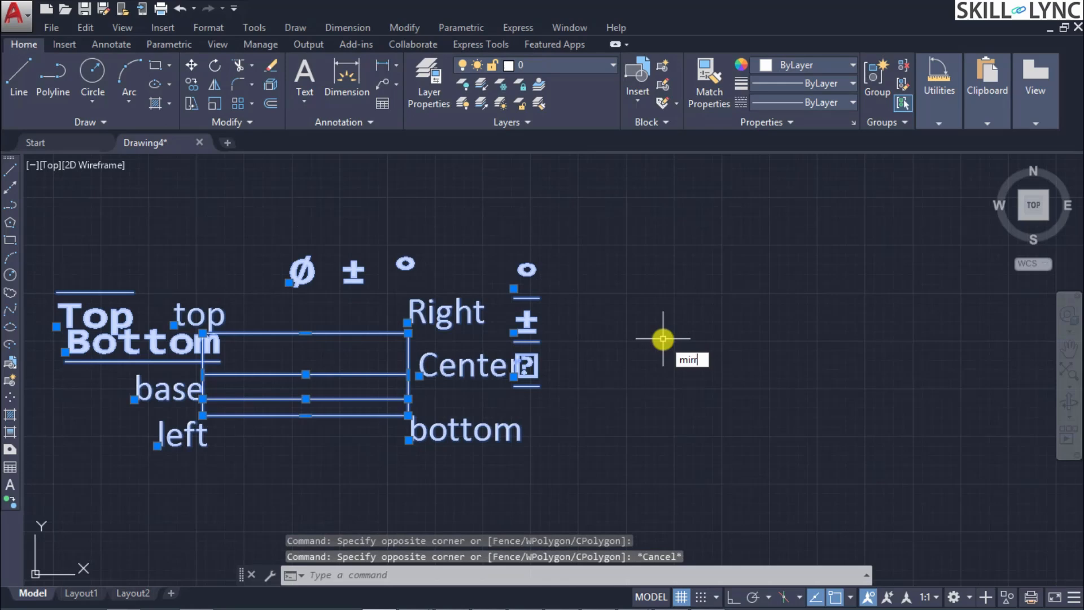
text(t)
key(Return)
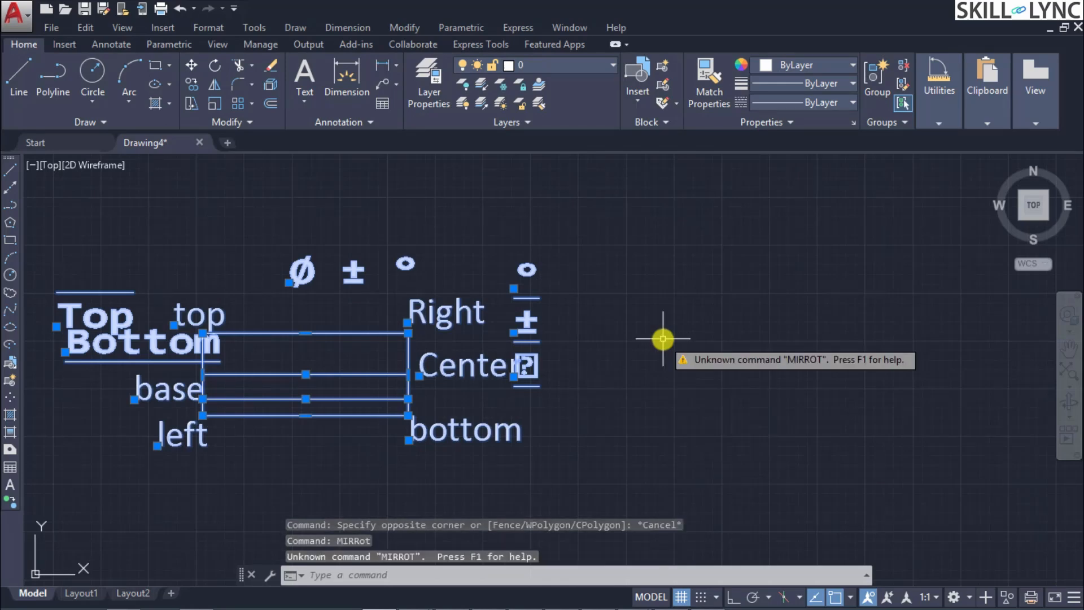
text(MIRROR)
key(Return)
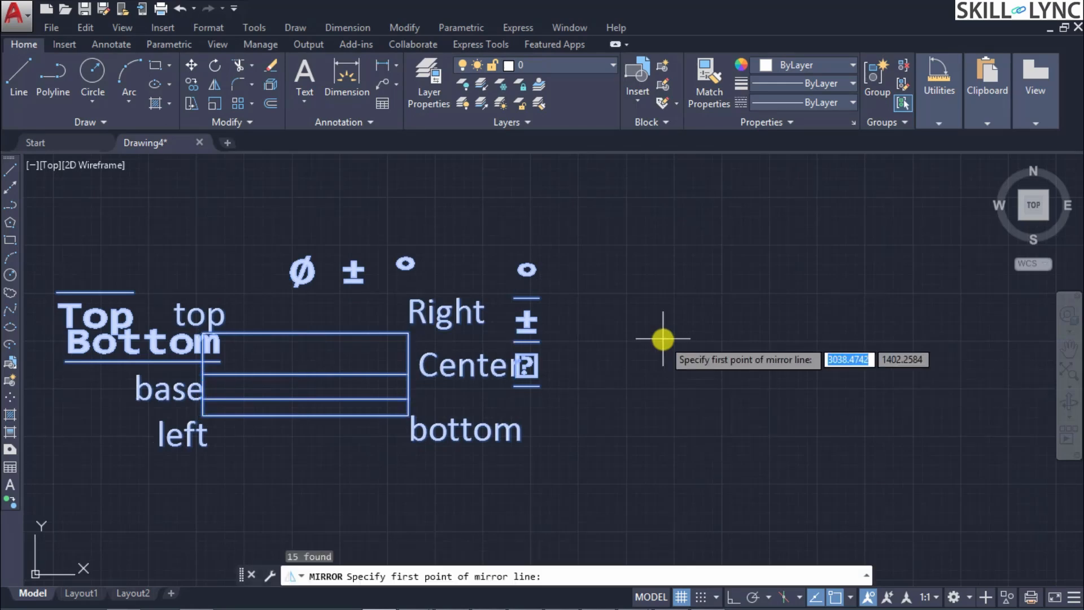
click(611, 453)
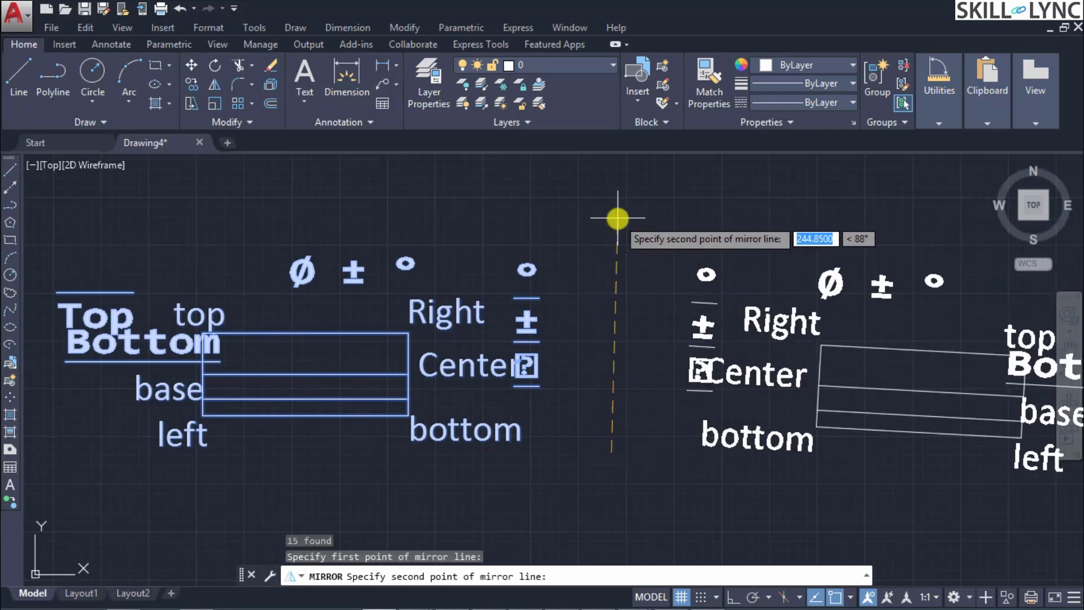
key(F8)
click(614, 228)
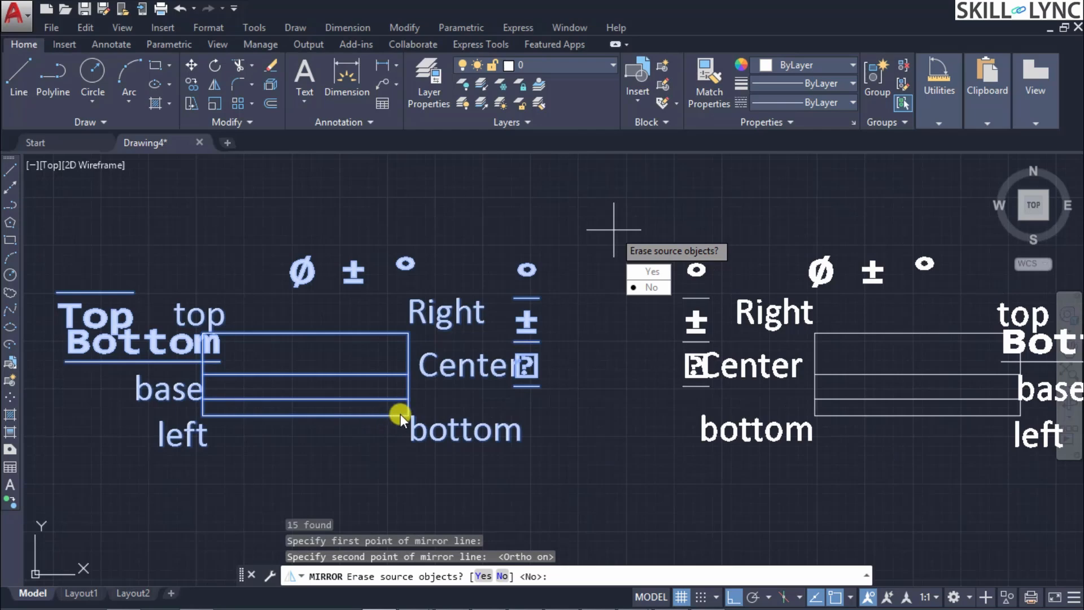
key(Escape)
- Mirror all the text and lines about a vertical line just beyond the stacked symbols, keeping the source objects
text(mirror)
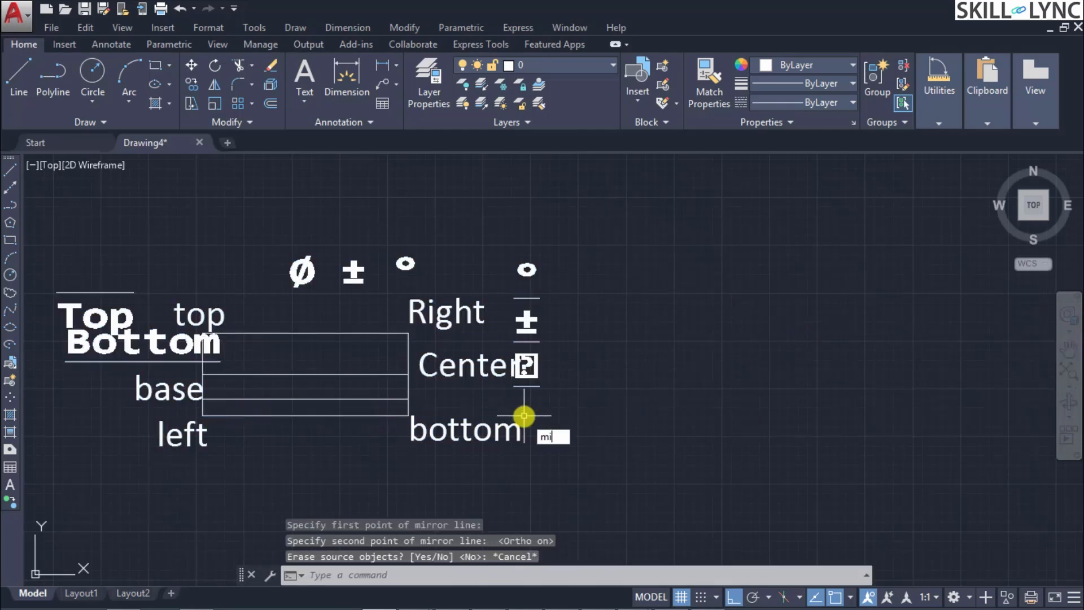
key(Return)
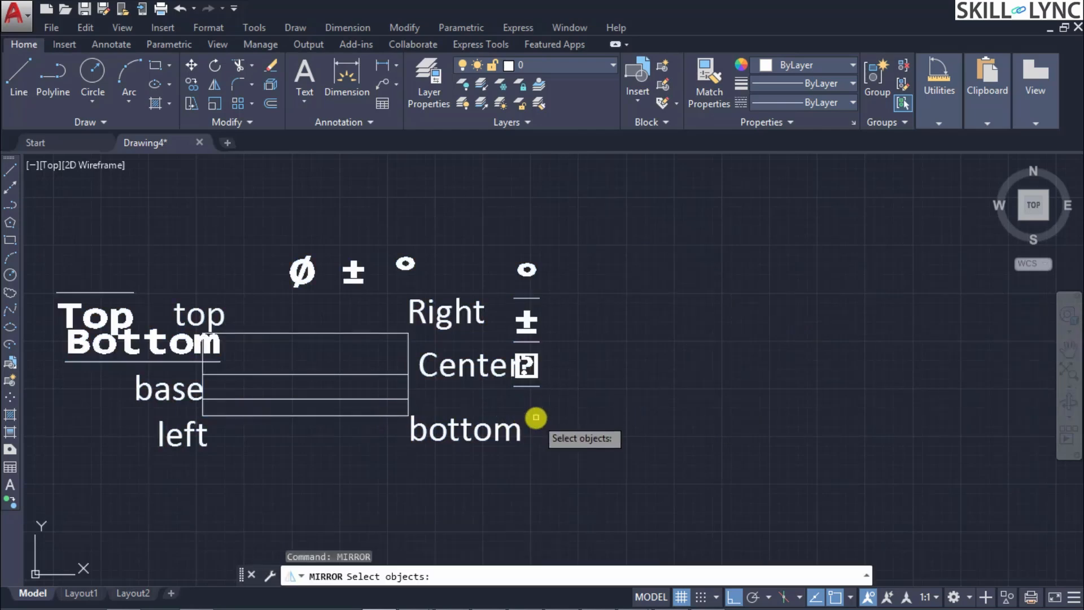
click(594, 464)
click(33, 224)
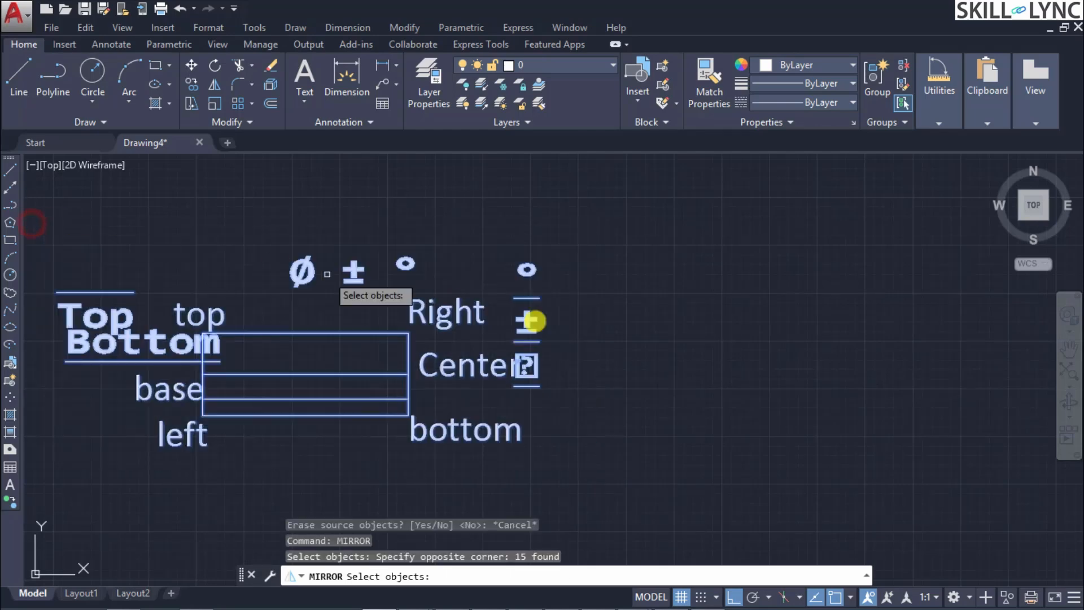
key(Return)
click(579, 460)
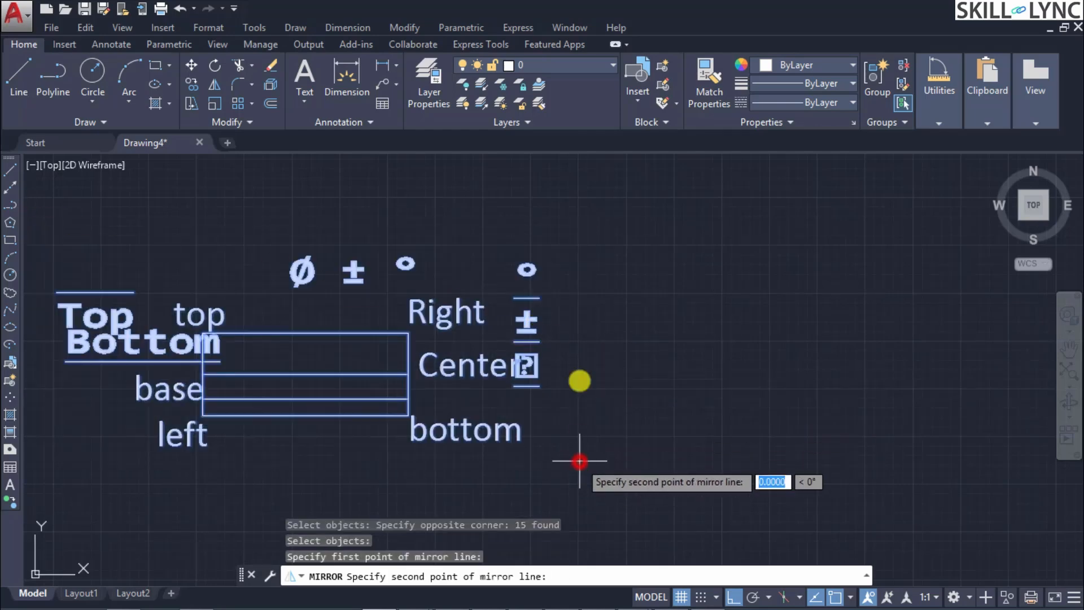
click(575, 249)
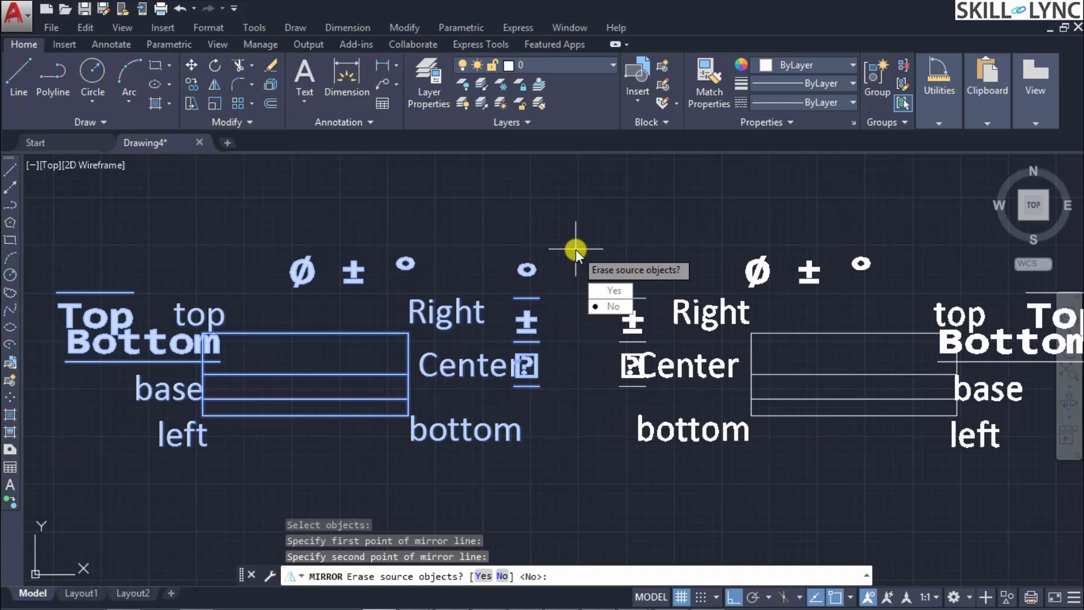
key(Return)
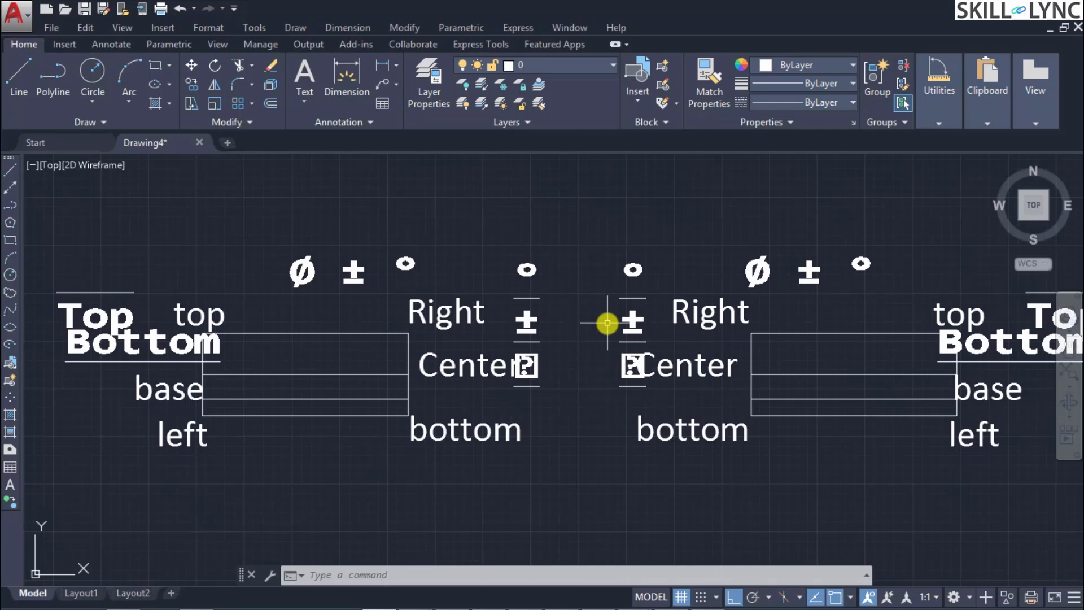
- Undo the last mirror operation and set the MIRRTEXT variable to 1
key(ctrl+z)
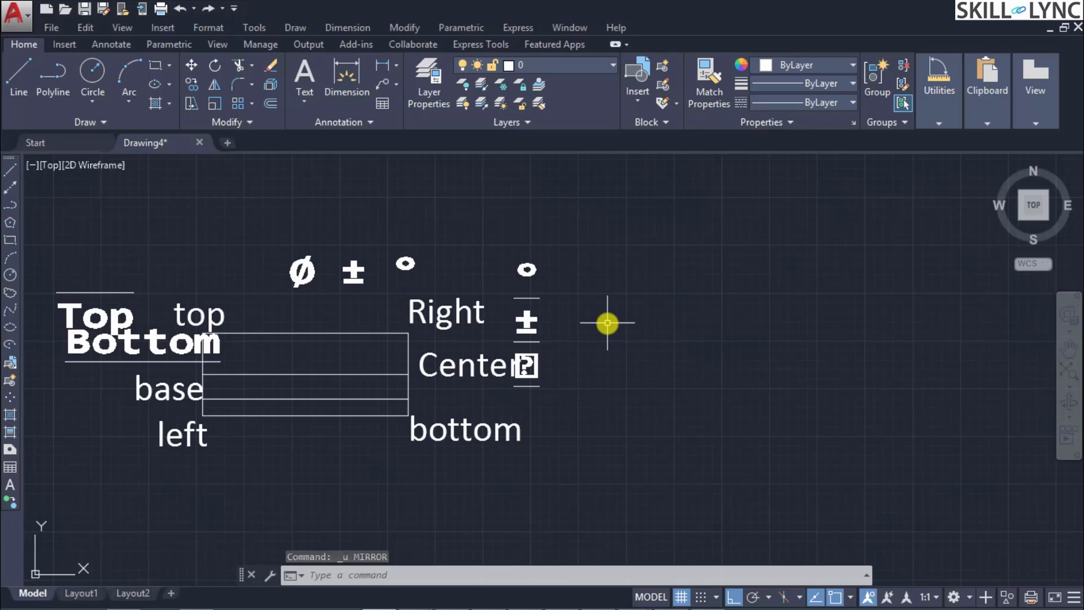
text(mirr)
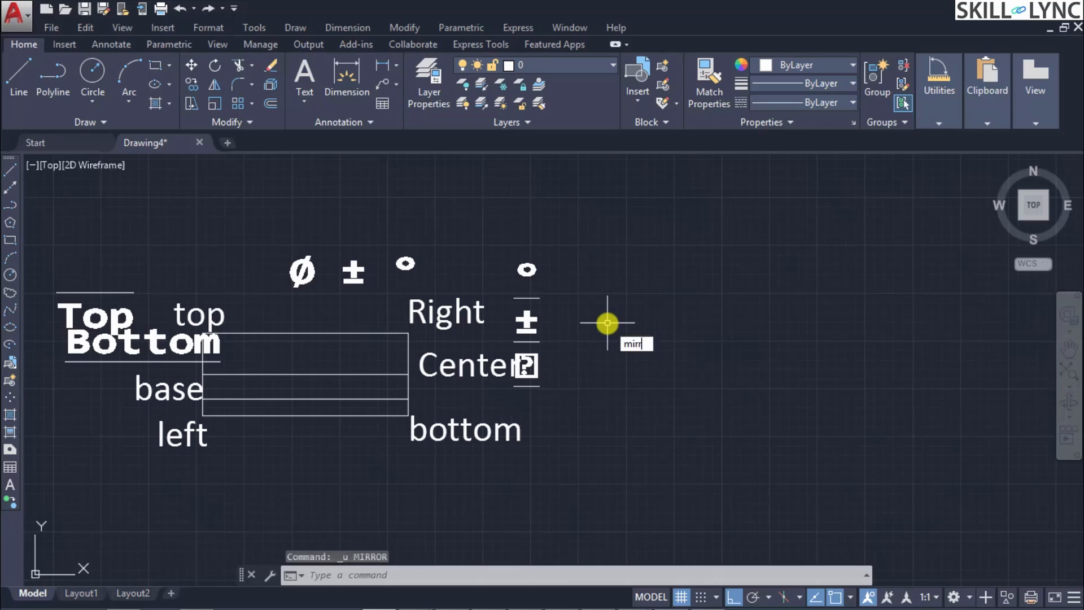
key(Down)
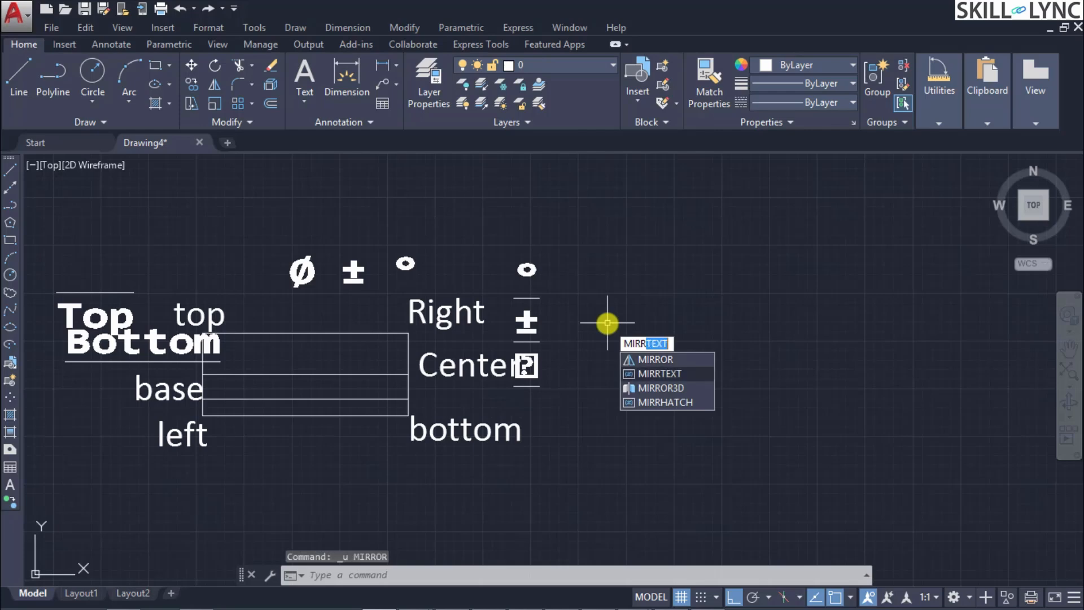
key(Return)
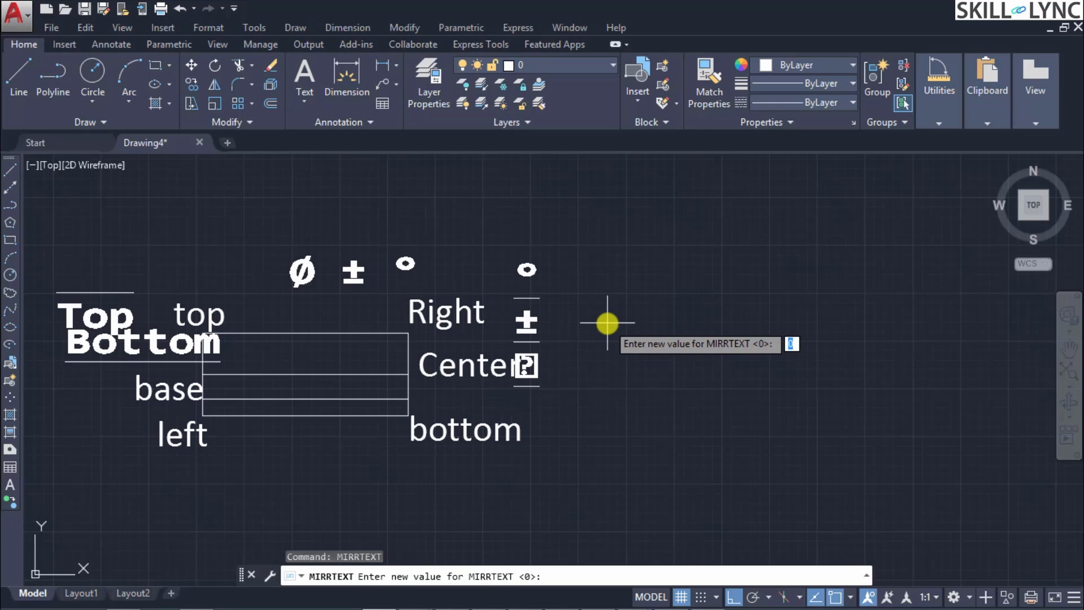
text(1)
key(Return)
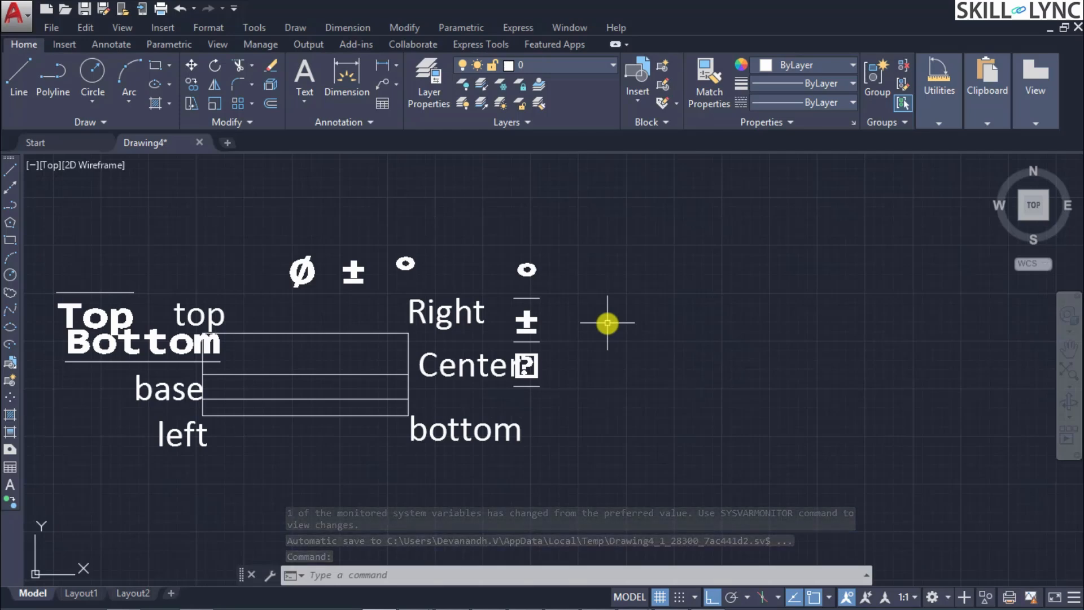
- Try to mirror all the text and lines about a vertical line beyond the stacked symbols with MIRRTEXT at 1
click(581, 454)
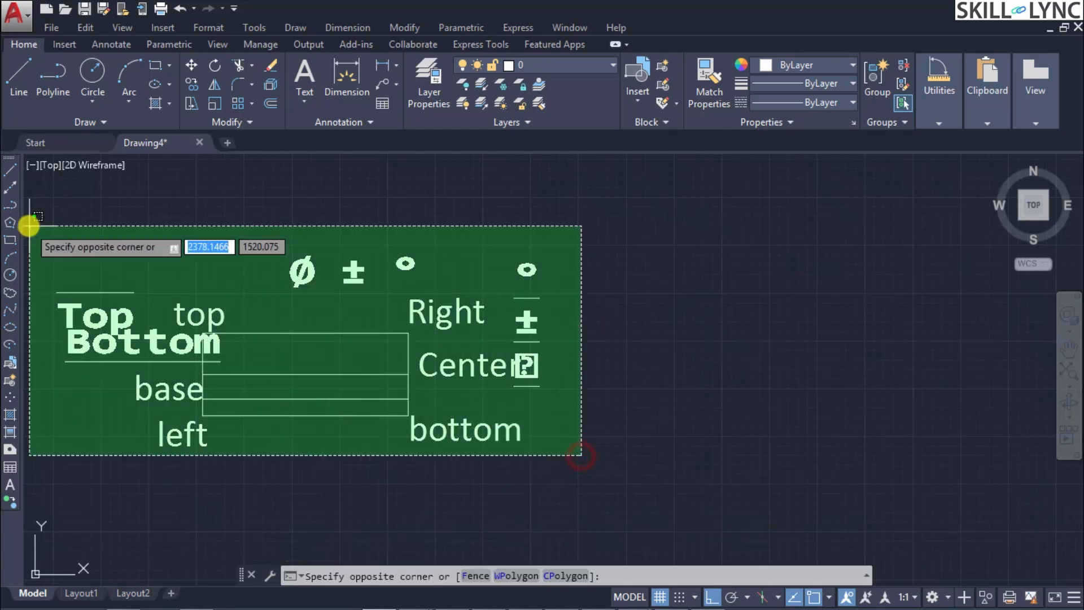
click(40, 223)
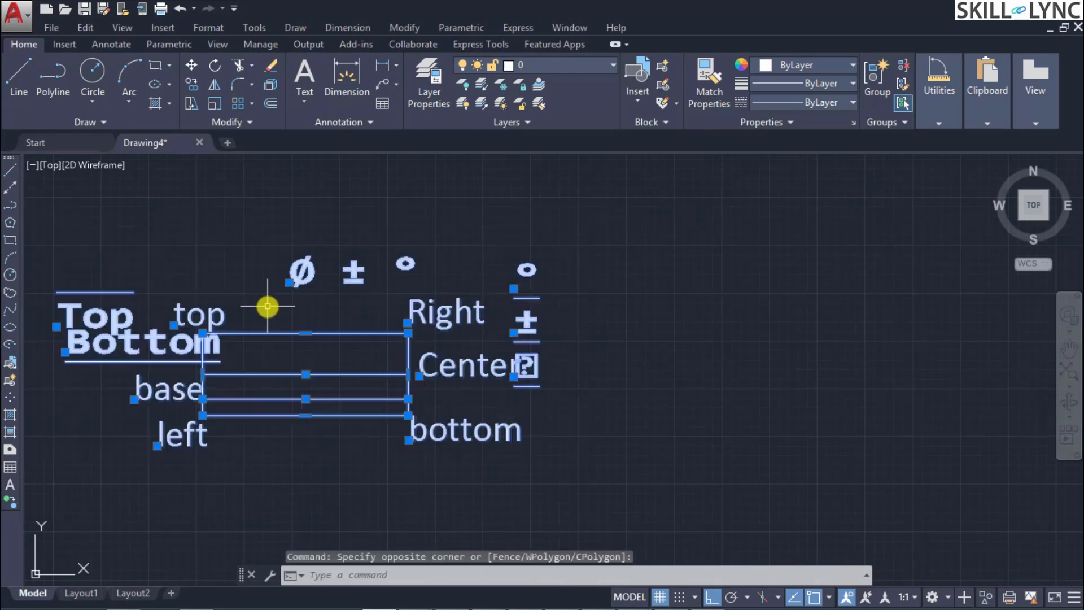
text(mirr)
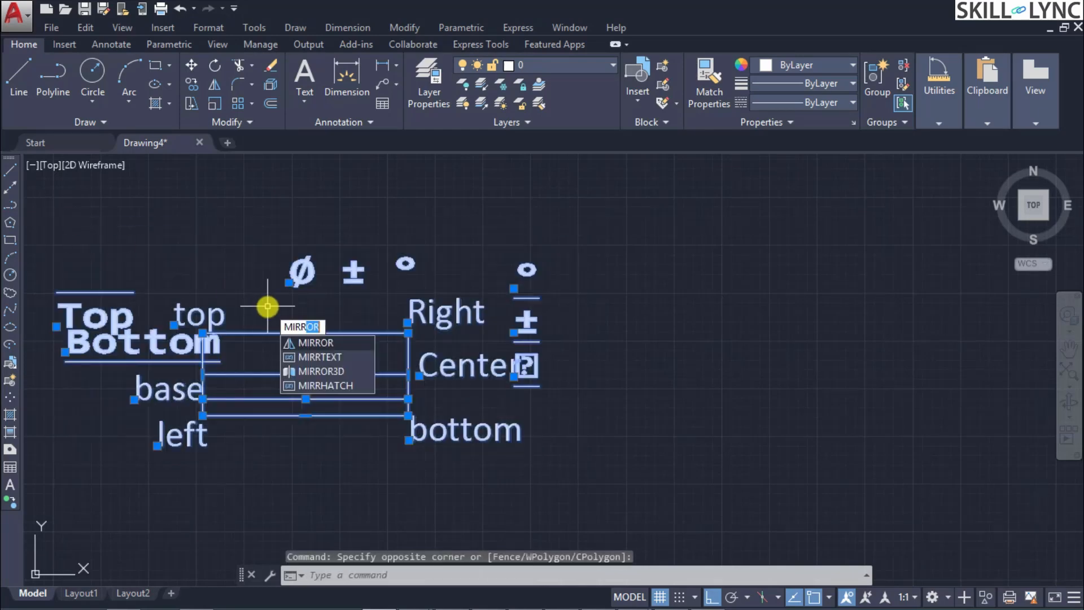
key(Return)
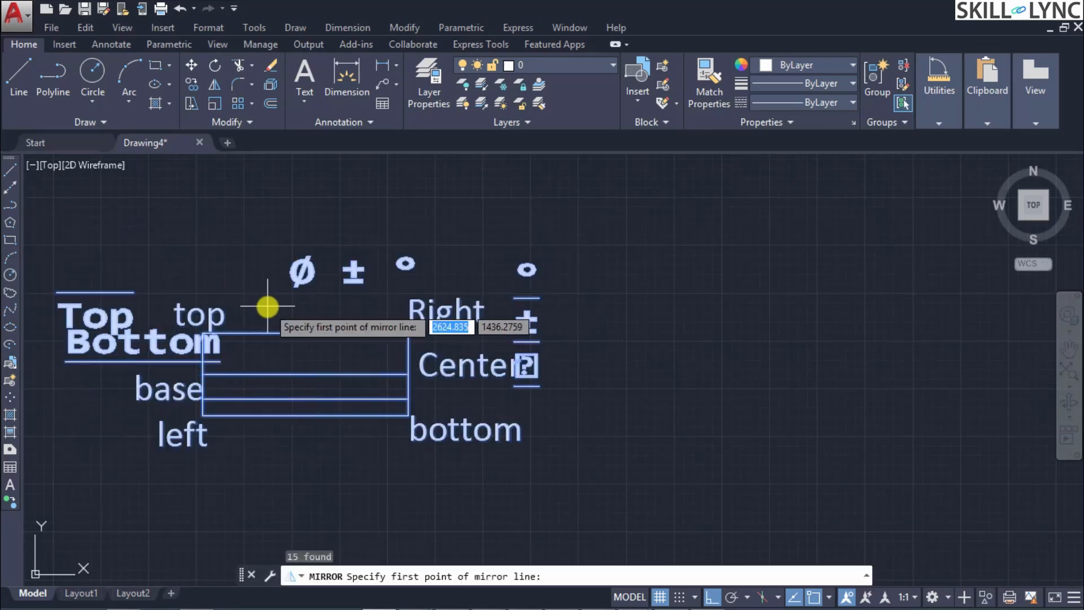
click(591, 445)
click(591, 241)
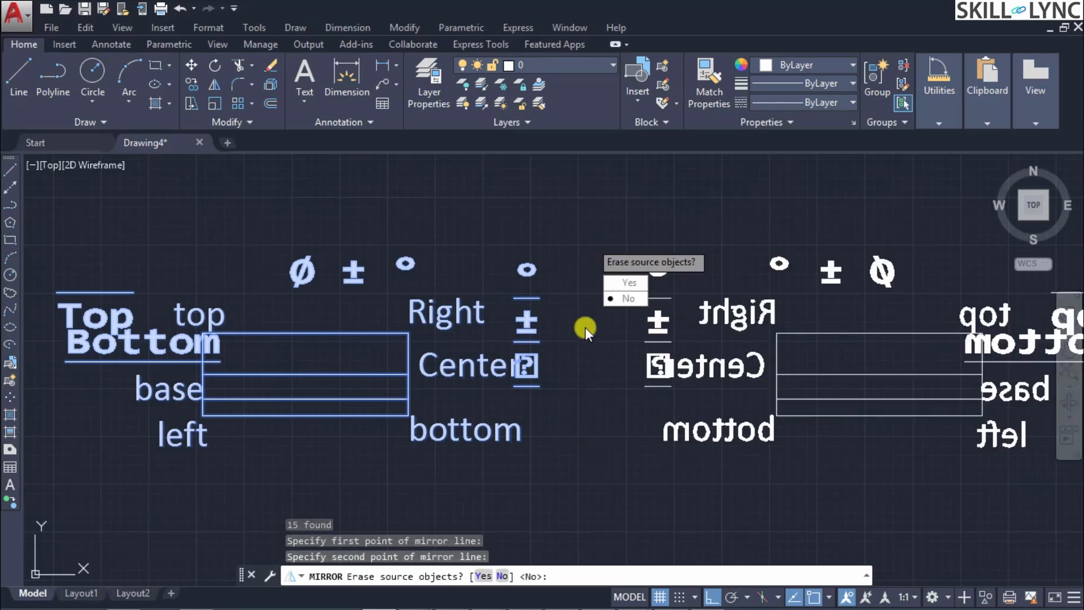
key(Escape)
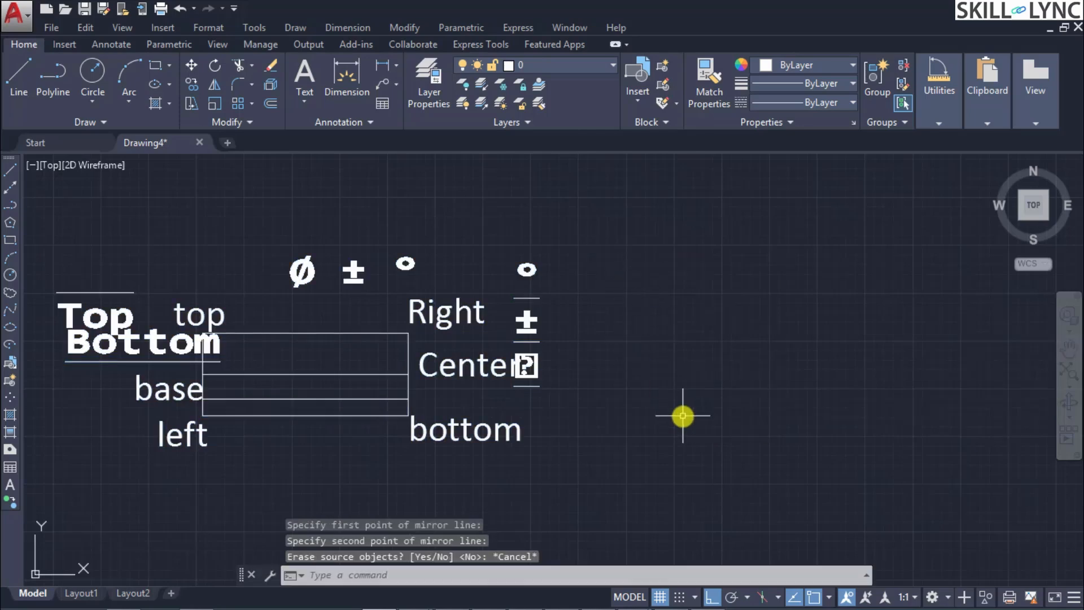
- Set the MIRRTEXT variable back to 0
text(mirr)
key(Down)
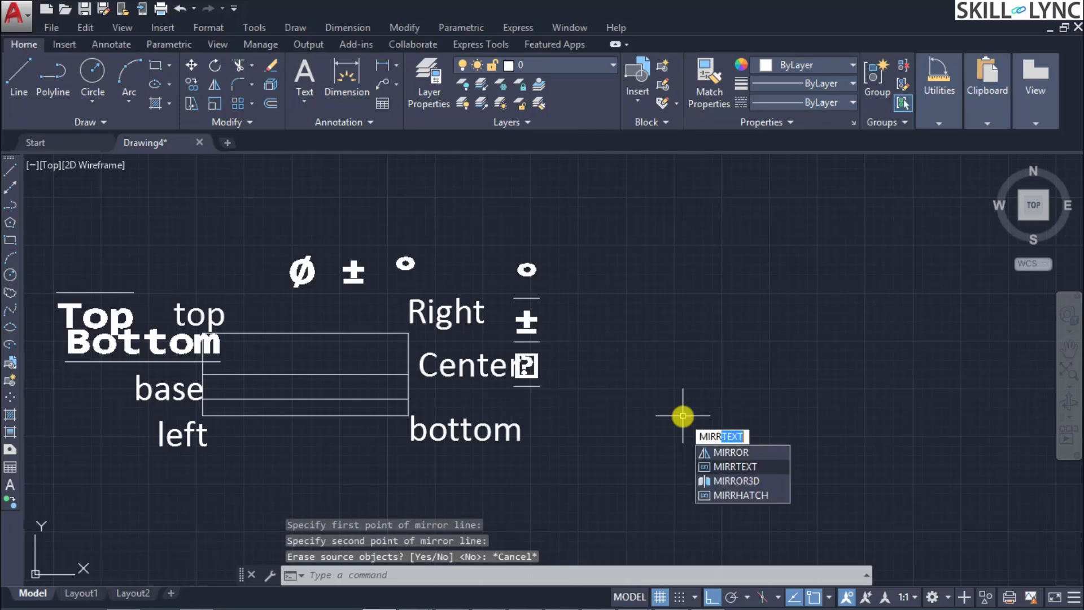
key(Return)
text(0)
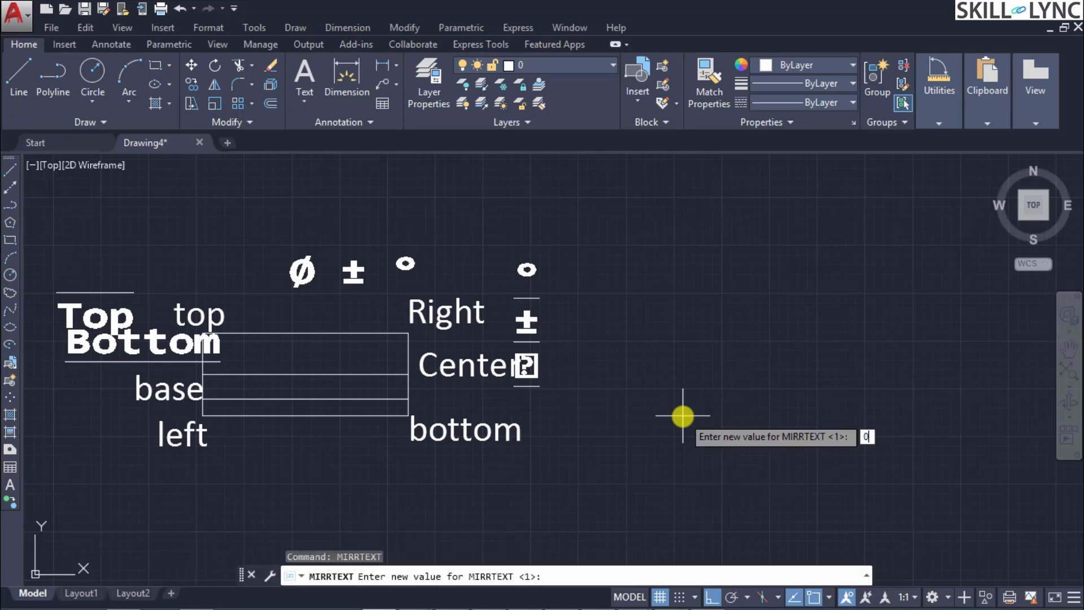
key(Return)
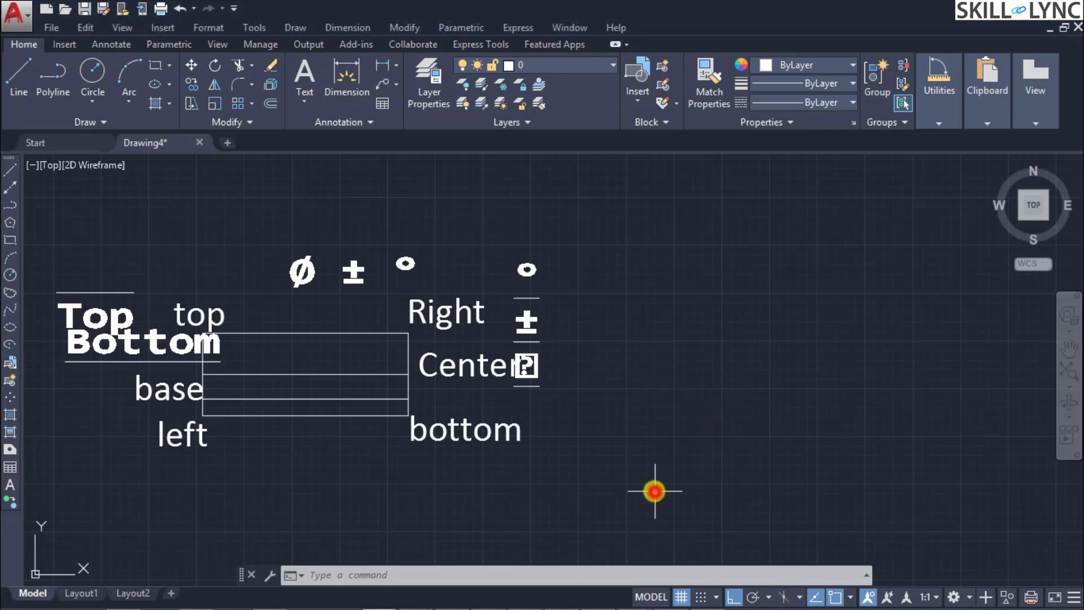
- Erase all the text, symbols and lines from the drawing
click(52, 223)
click(590, 471)
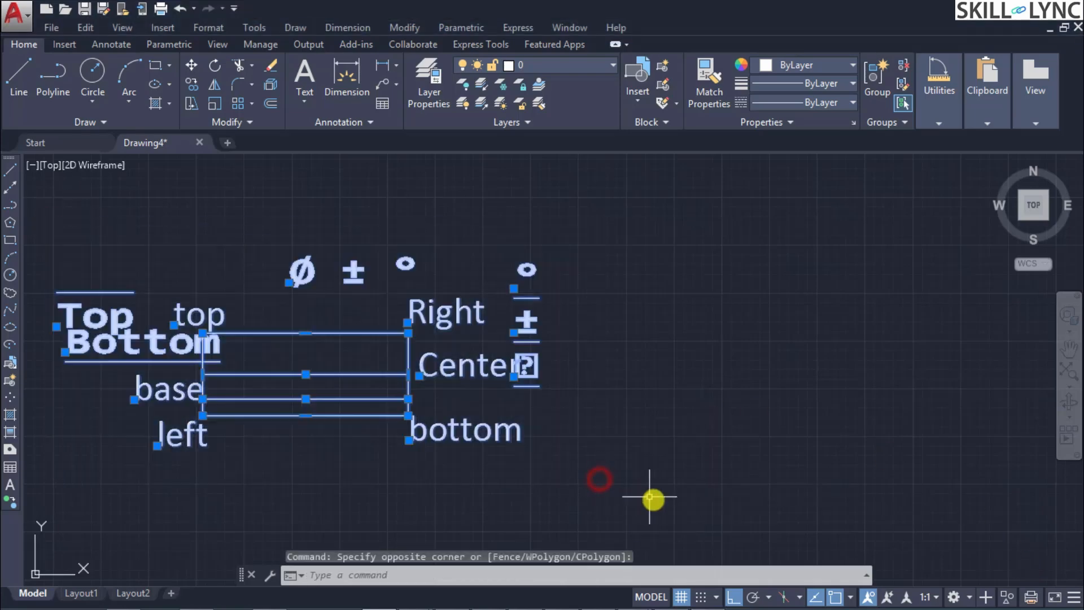
text(erase)
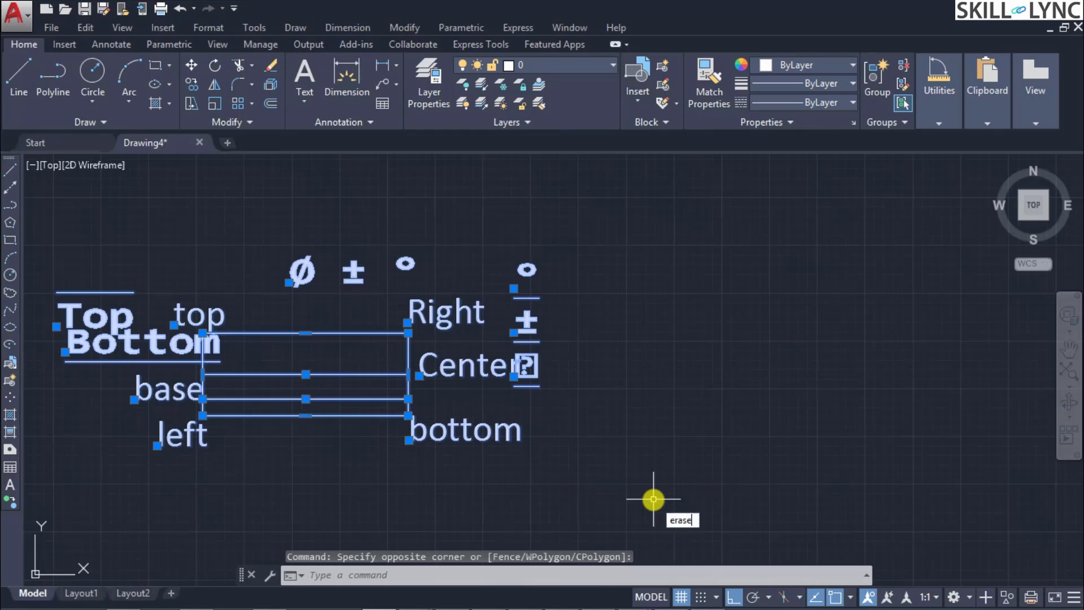
key(Return)
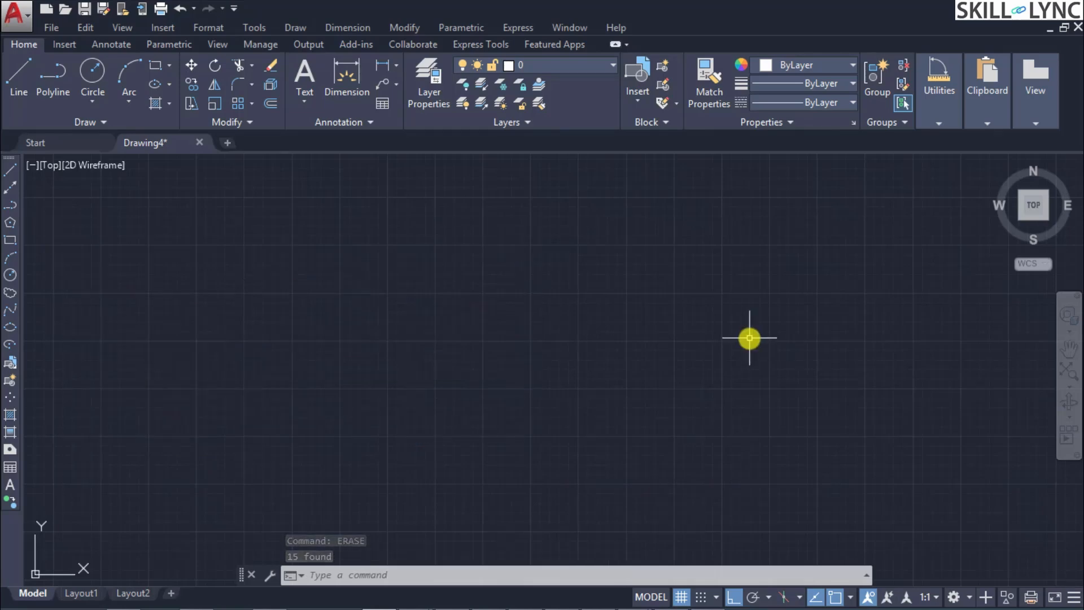
- Start a multiline text with MTEXT and define a wide text box about 597 units across its diagonal
text(MTEXT)
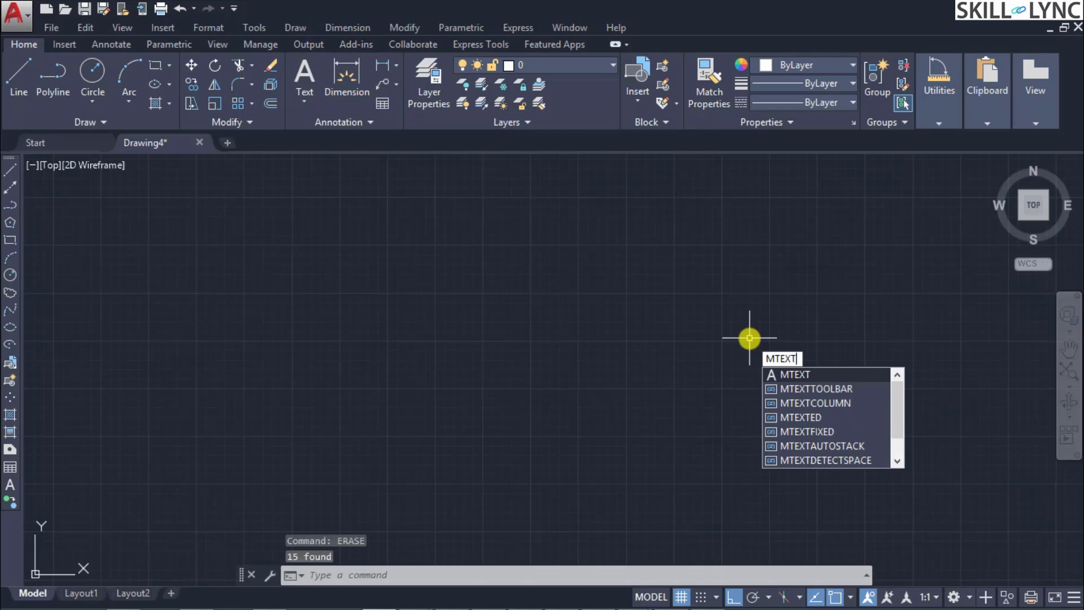
key(Return)
key(Return)
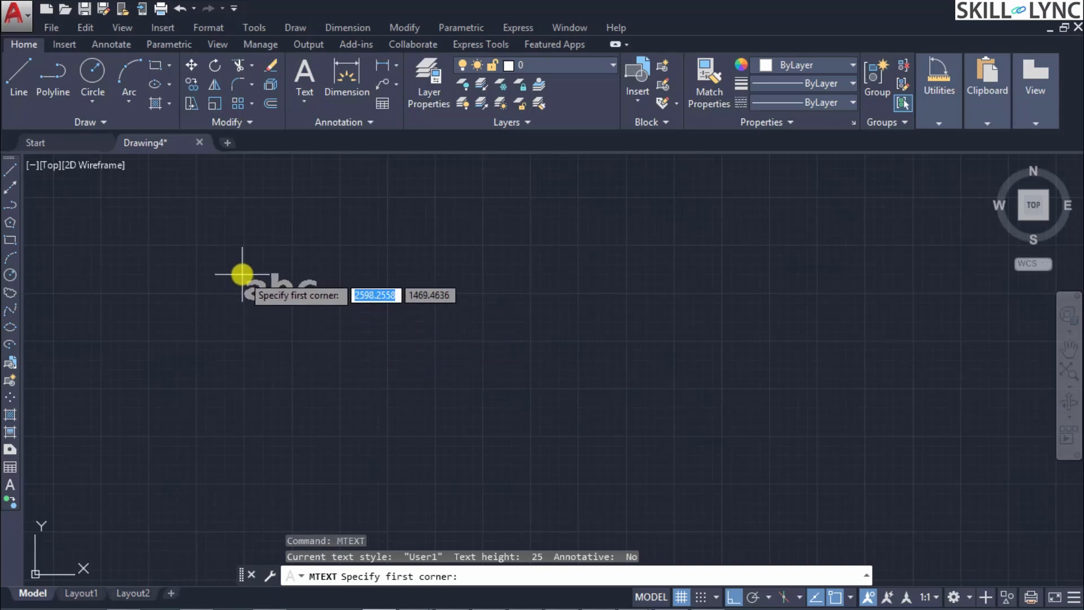
click(266, 228)
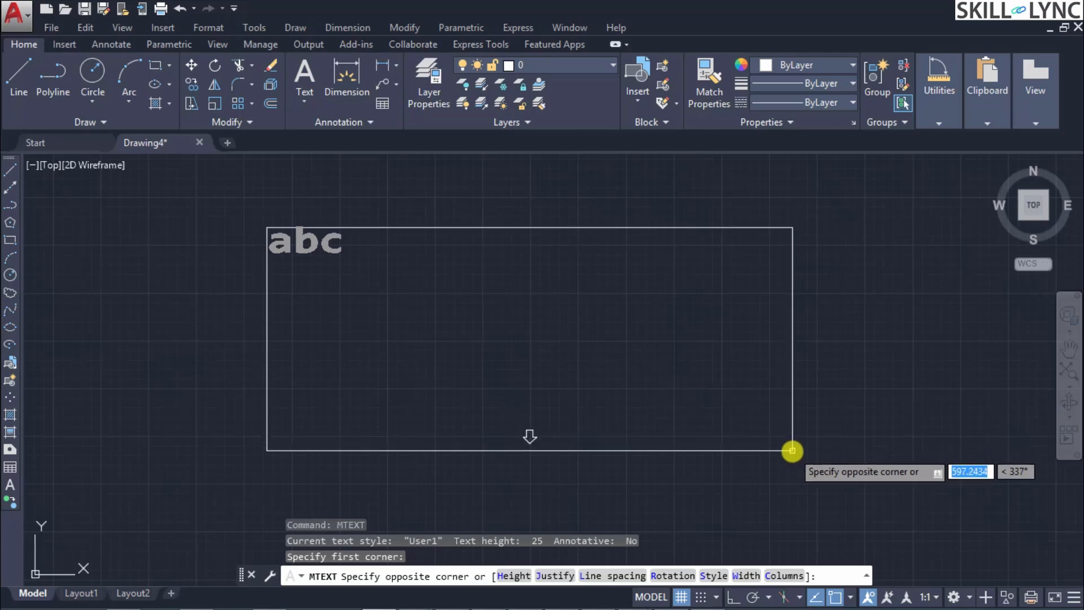
click(792, 449)
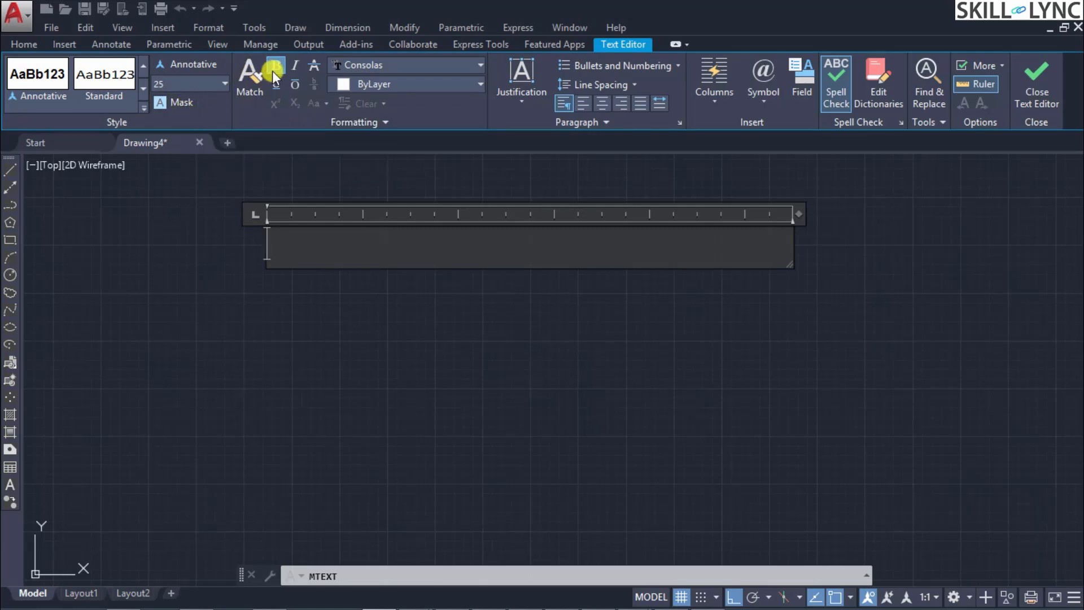
- Examine the multiline text editor's formatting, justification and symbol options
click(316, 65)
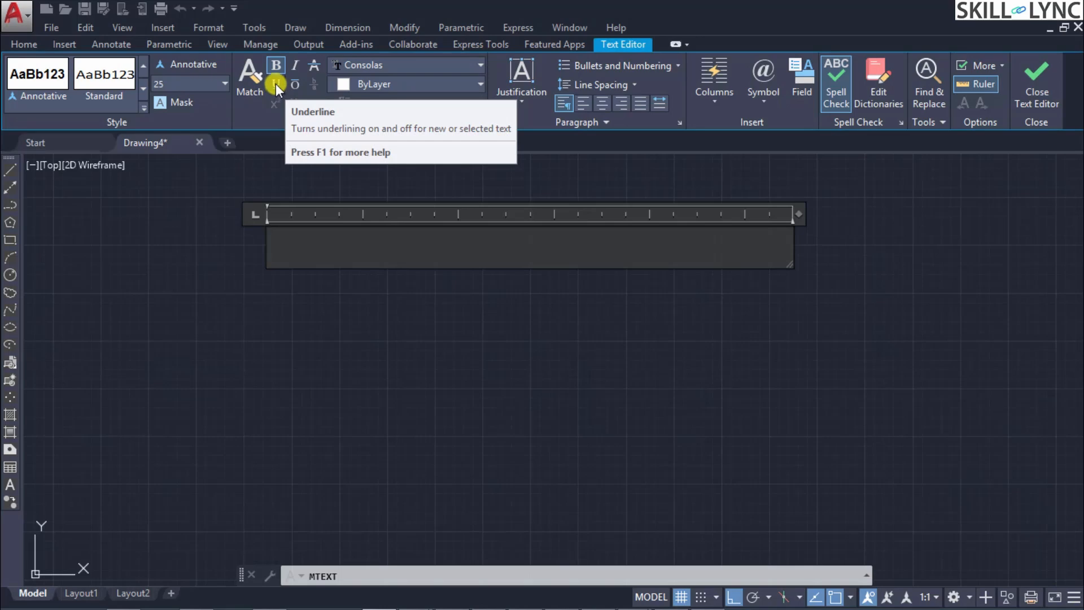
click(527, 102)
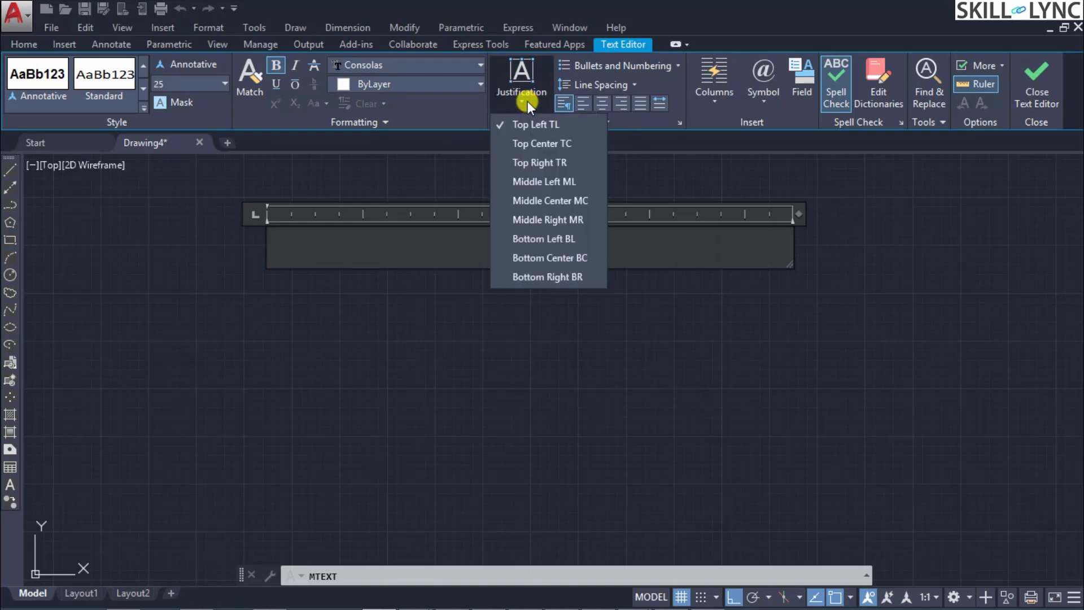
click(527, 100)
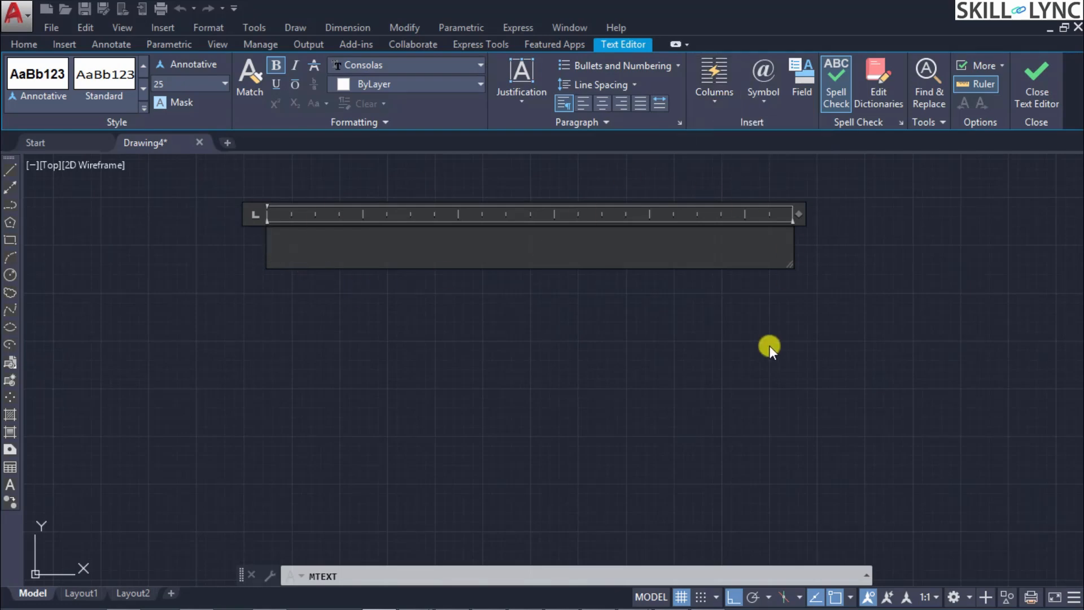
click(767, 100)
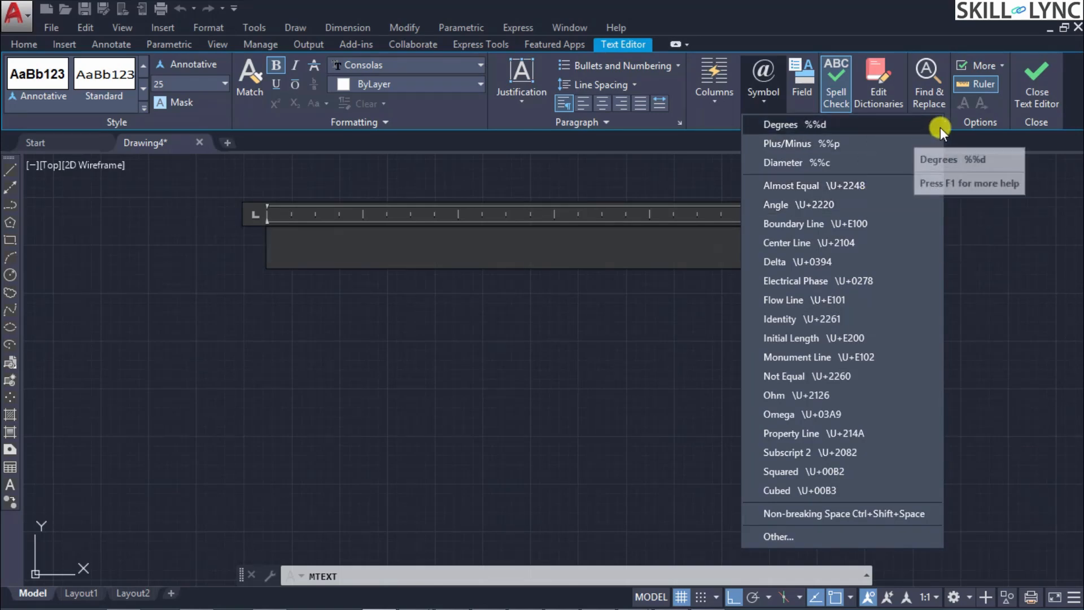
click(1071, 100)
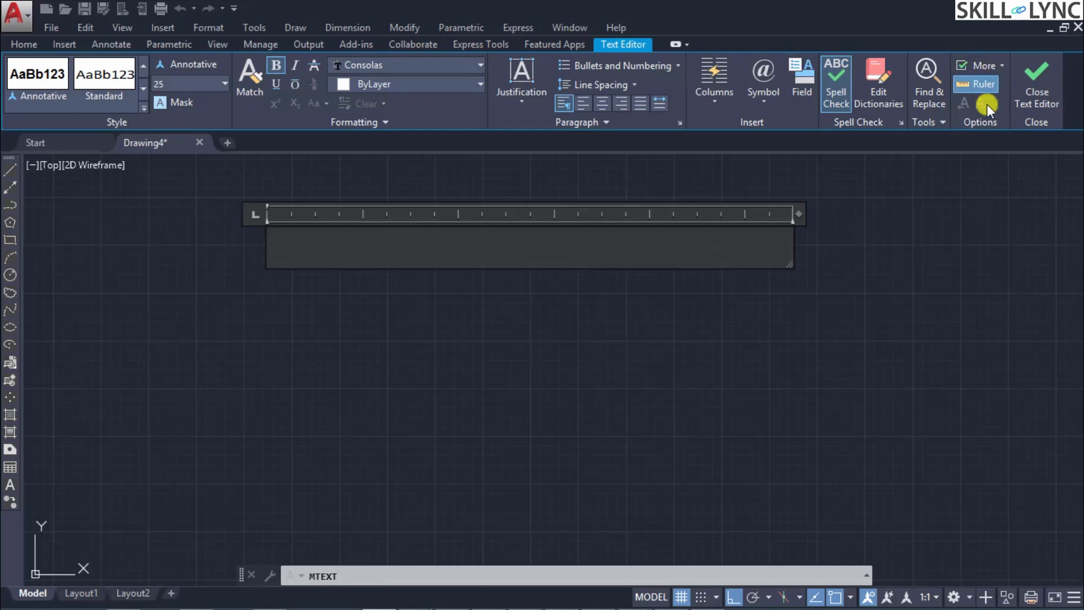
- Enter "This is a random line that has 2 line" in the text box and finish the multiline text
click(450, 251)
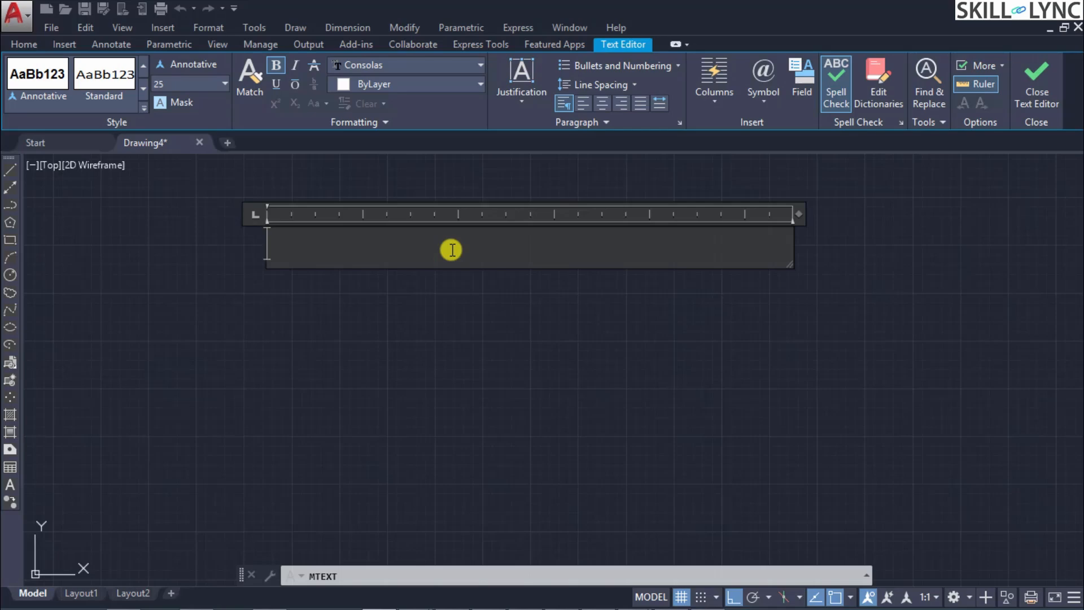
text(This is a)
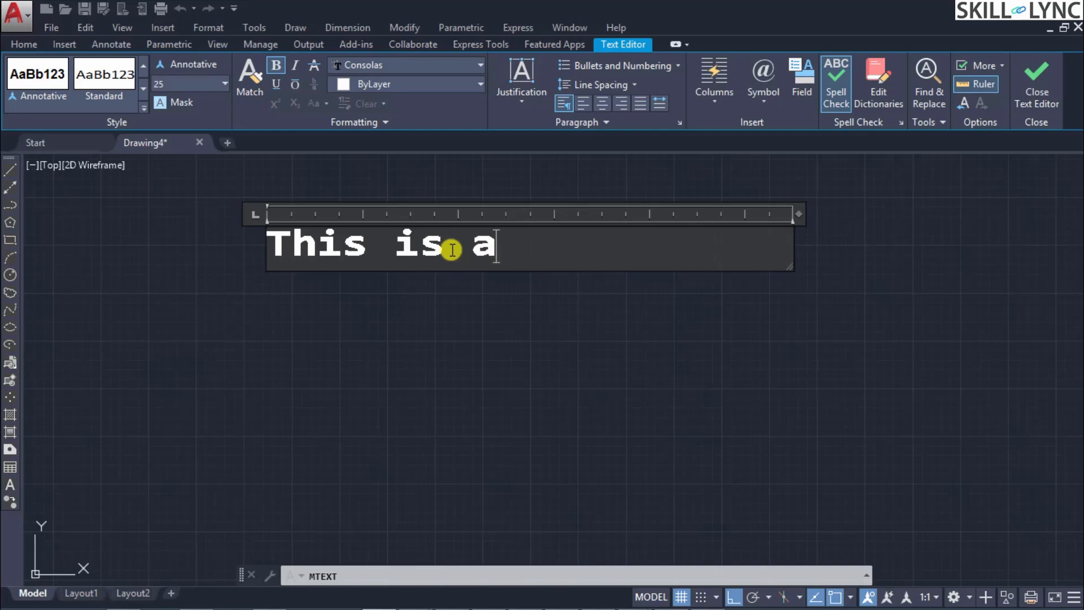
text( random )
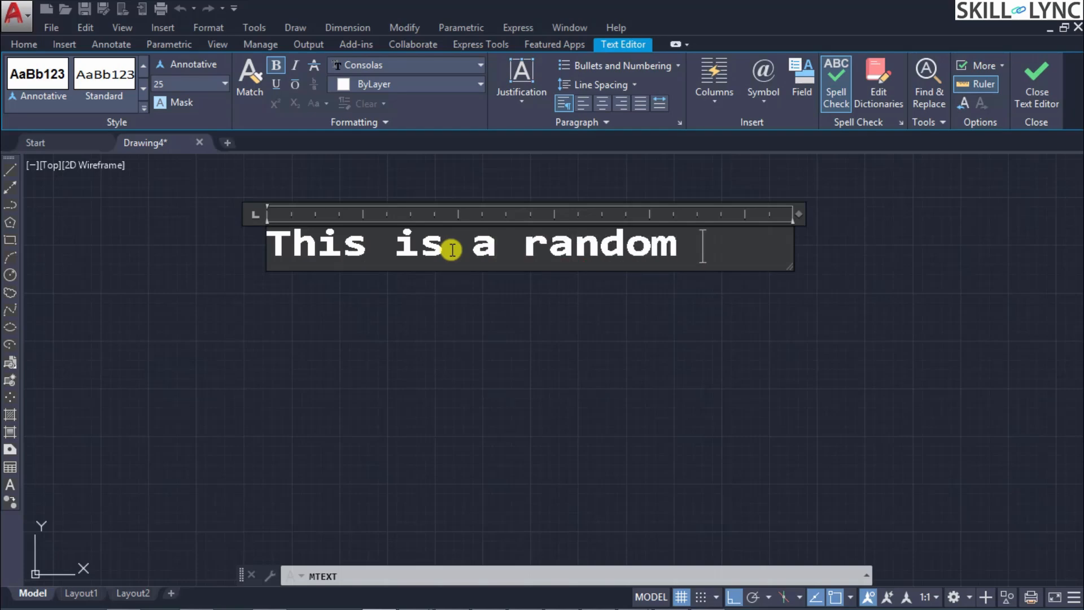
text(line that has 2 line)
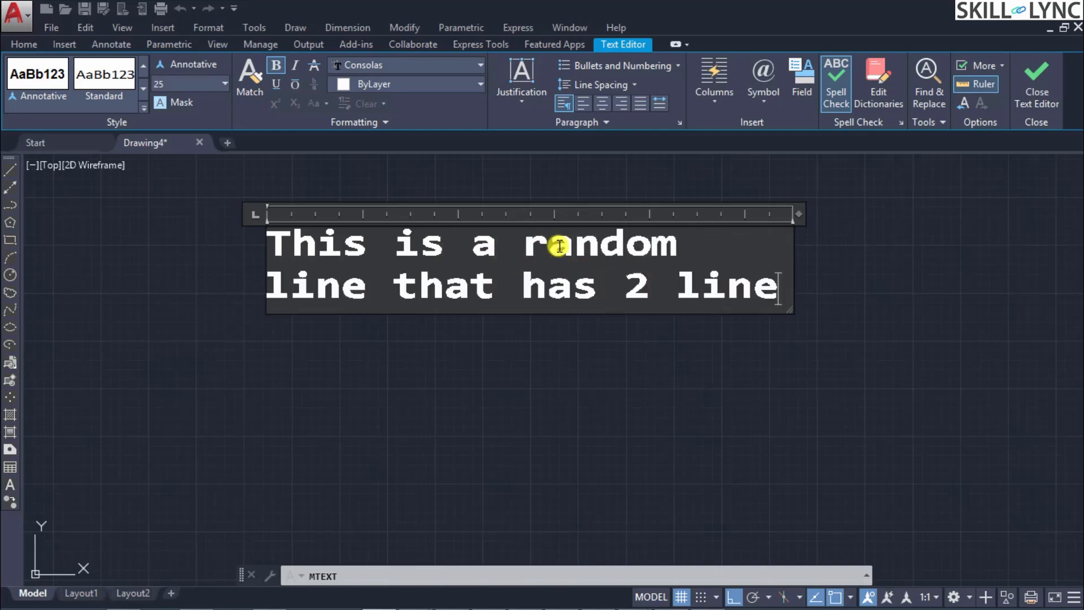
click(973, 314)
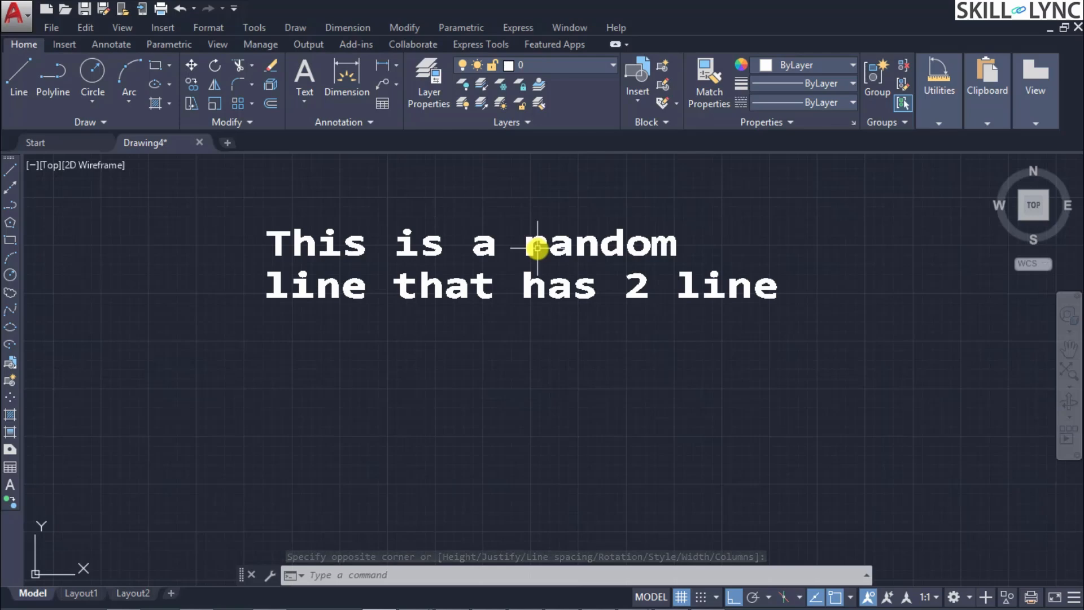
- Open the multiline text for editing and insert a Date field in regional short date and time format inside the word "random"
double_click(567, 239)
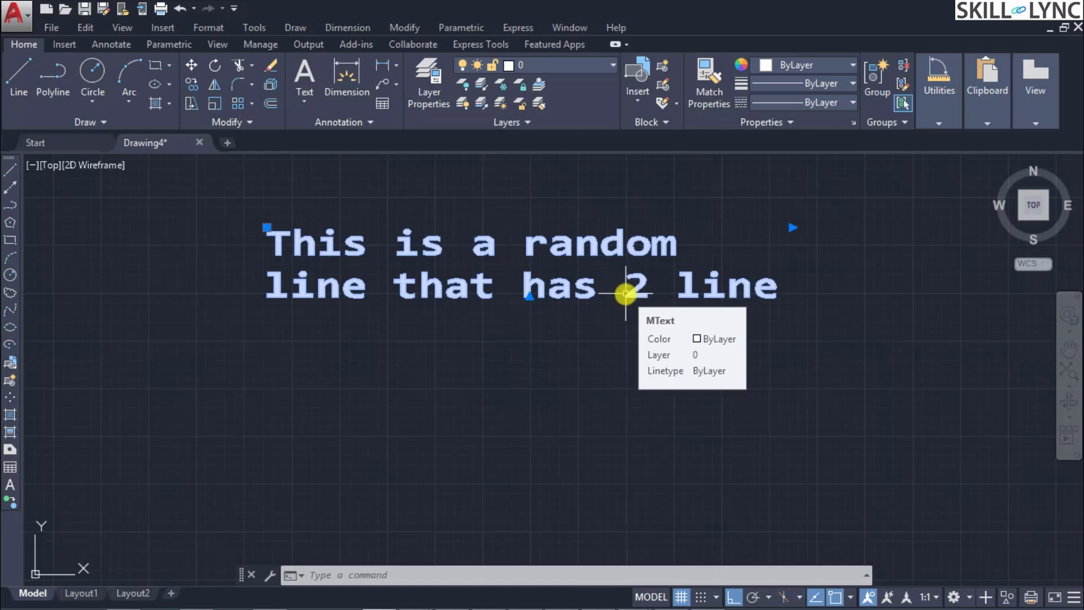
double_click(588, 248)
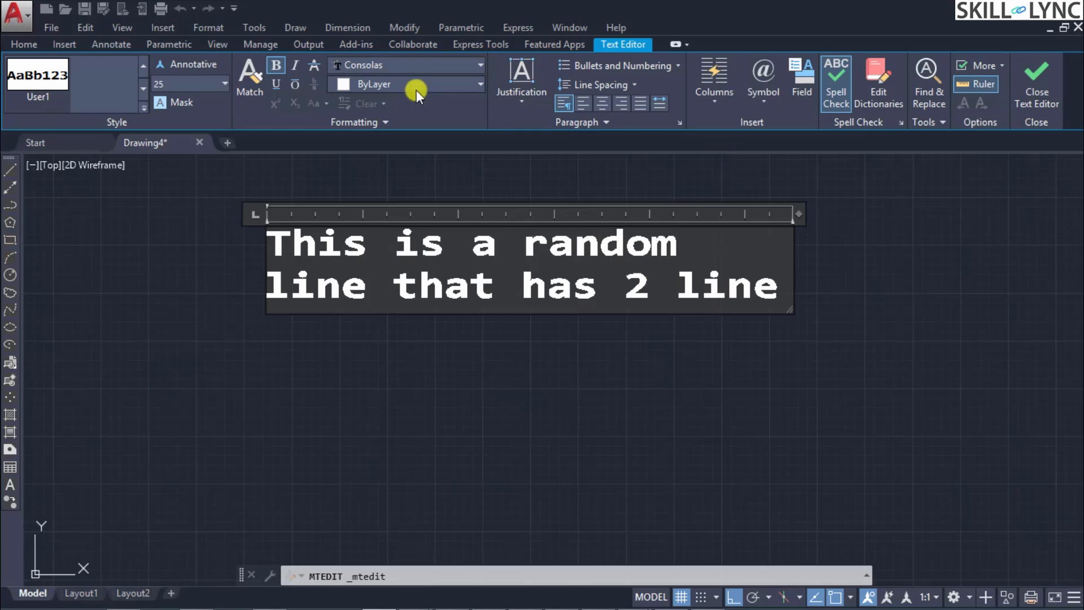
right_click(620, 250)
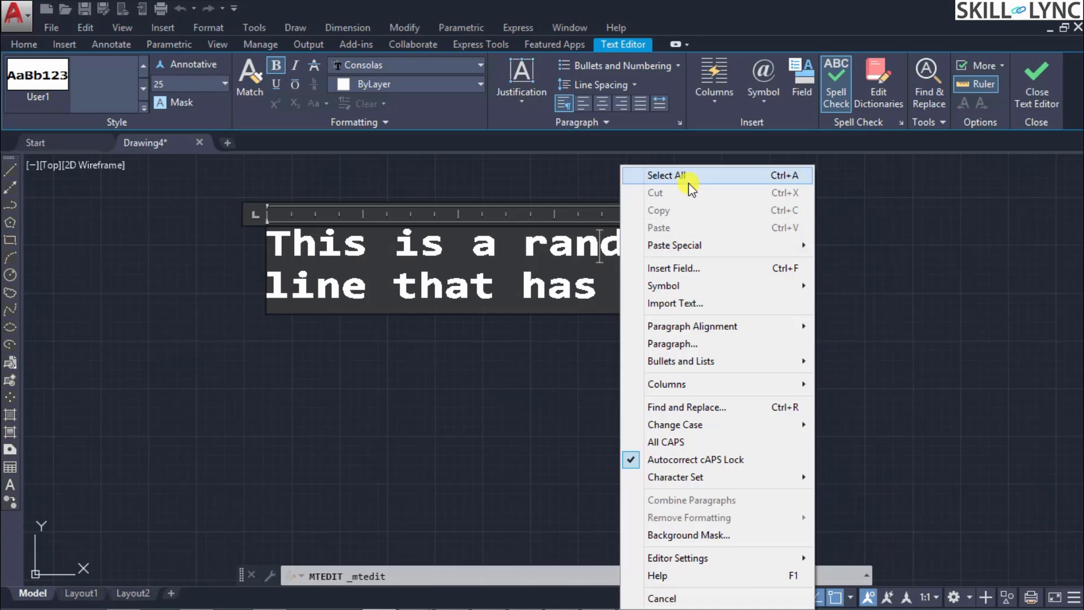
click(688, 273)
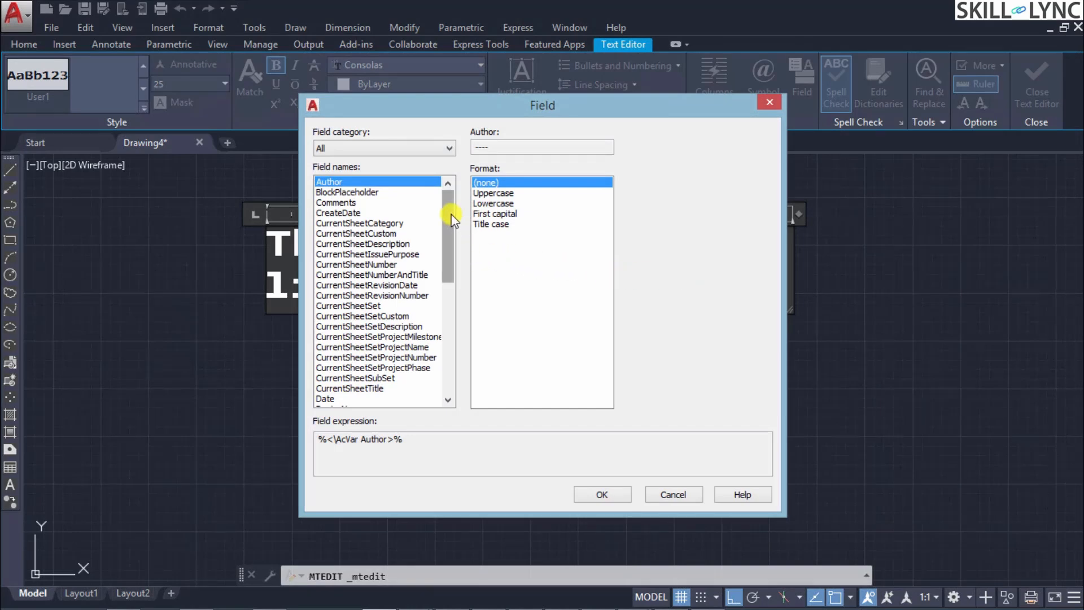
drag(452, 218, 448, 293)
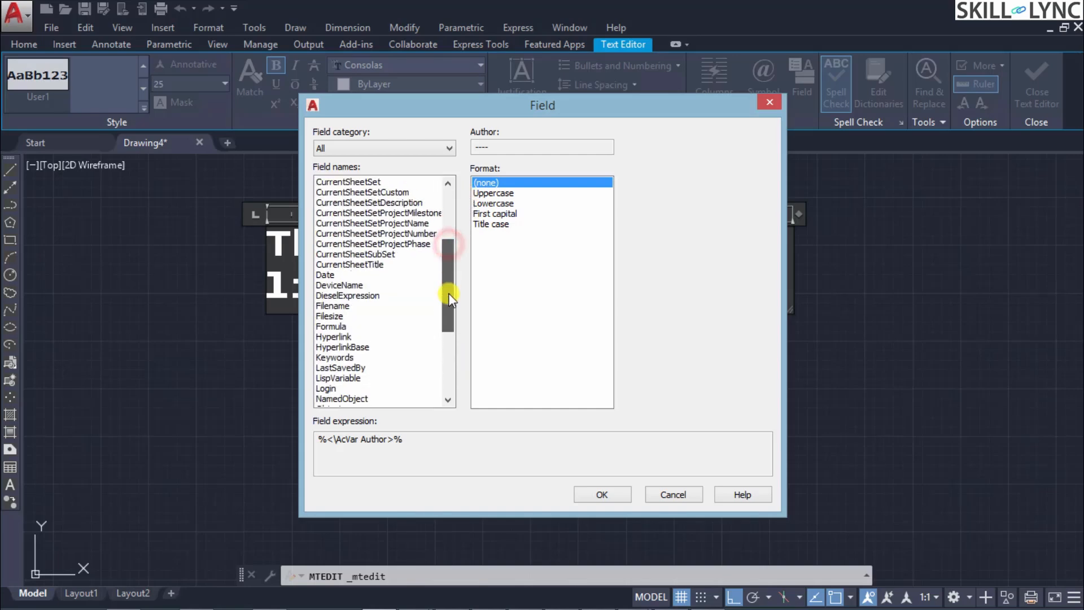
click(333, 276)
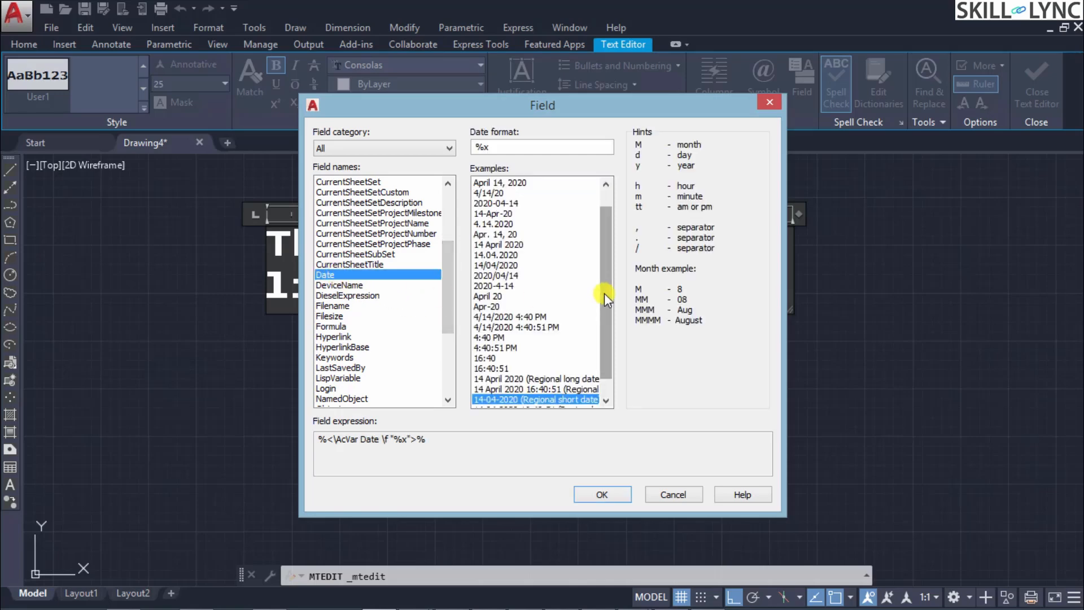
drag(604, 293, 604, 319)
click(569, 387)
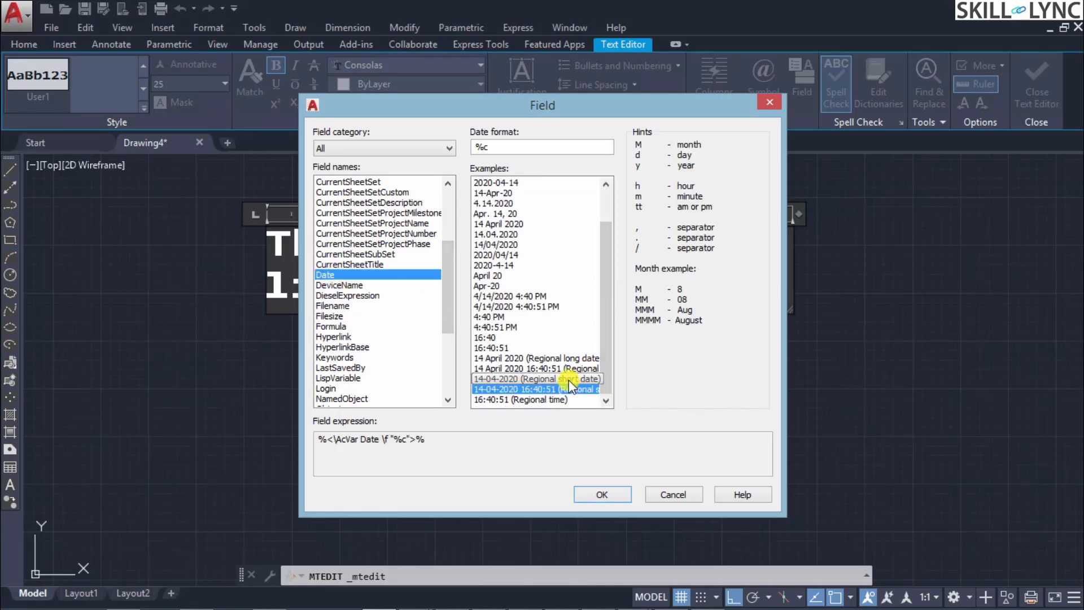
click(589, 499)
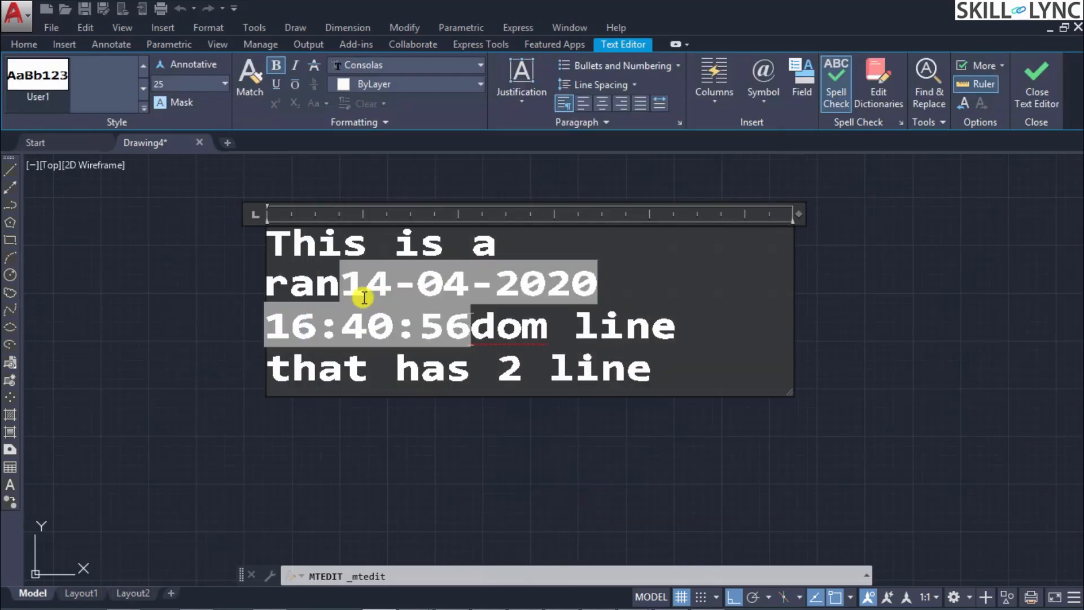
- Select the date field inside the word "random" and update it to the current time
click(389, 285)
click(491, 337)
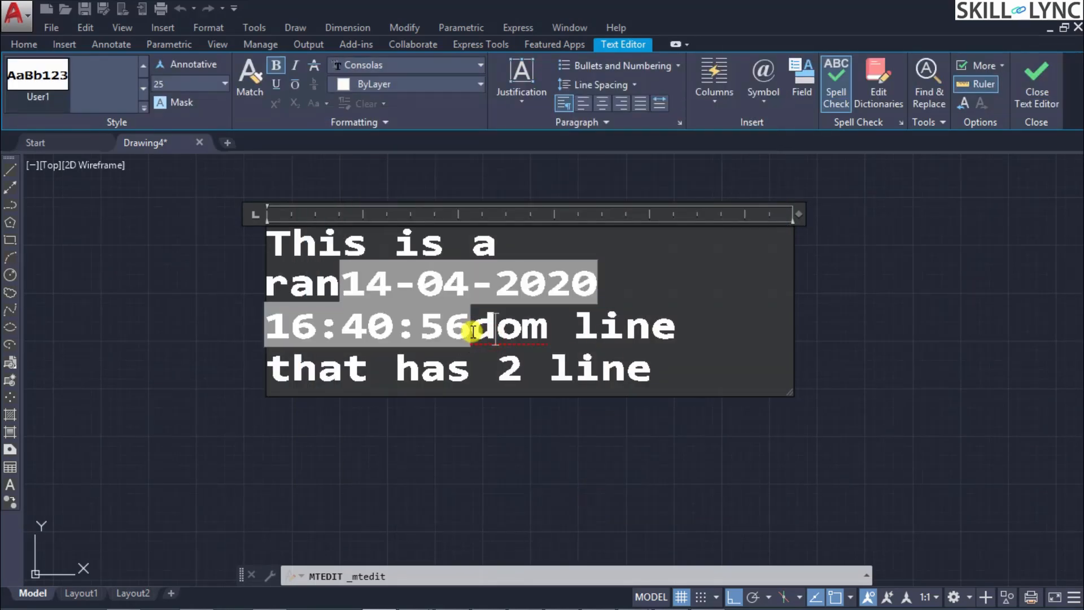
click(452, 323)
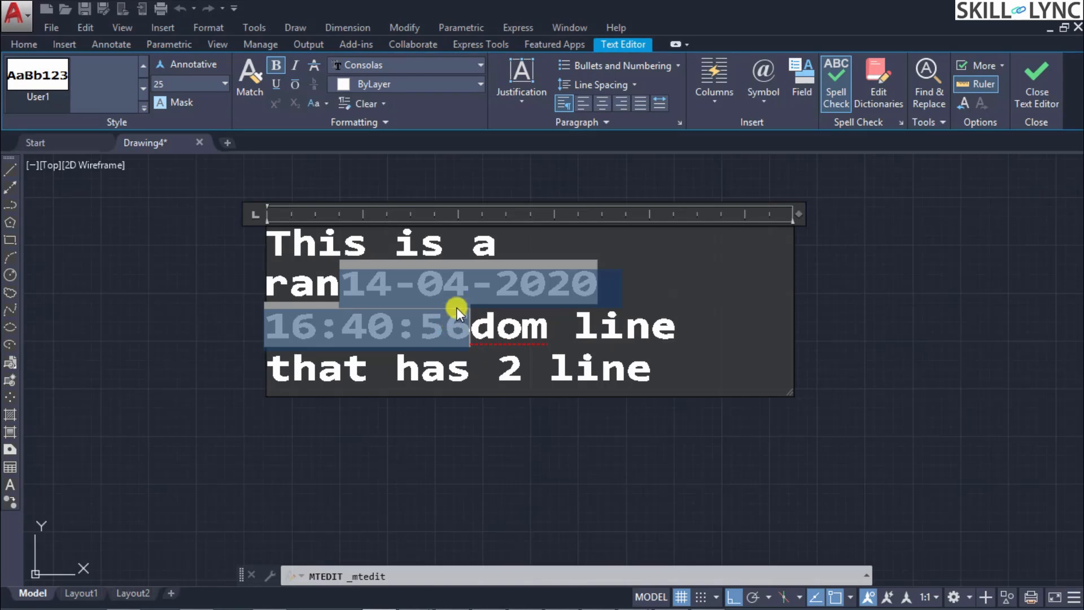
right_click(450, 302)
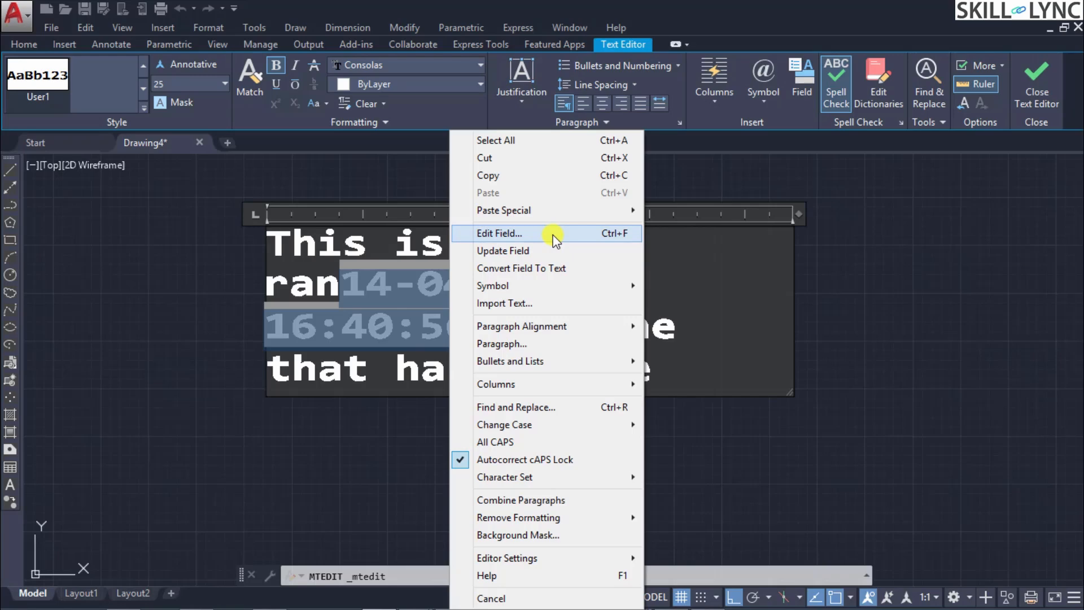
click(703, 263)
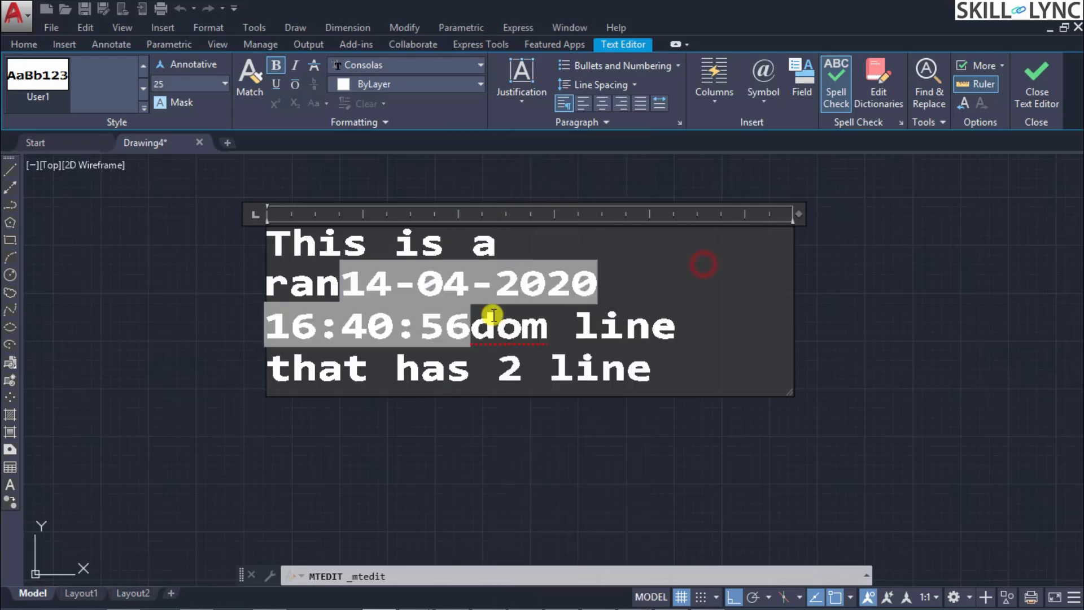
click(462, 324)
right_click(459, 330)
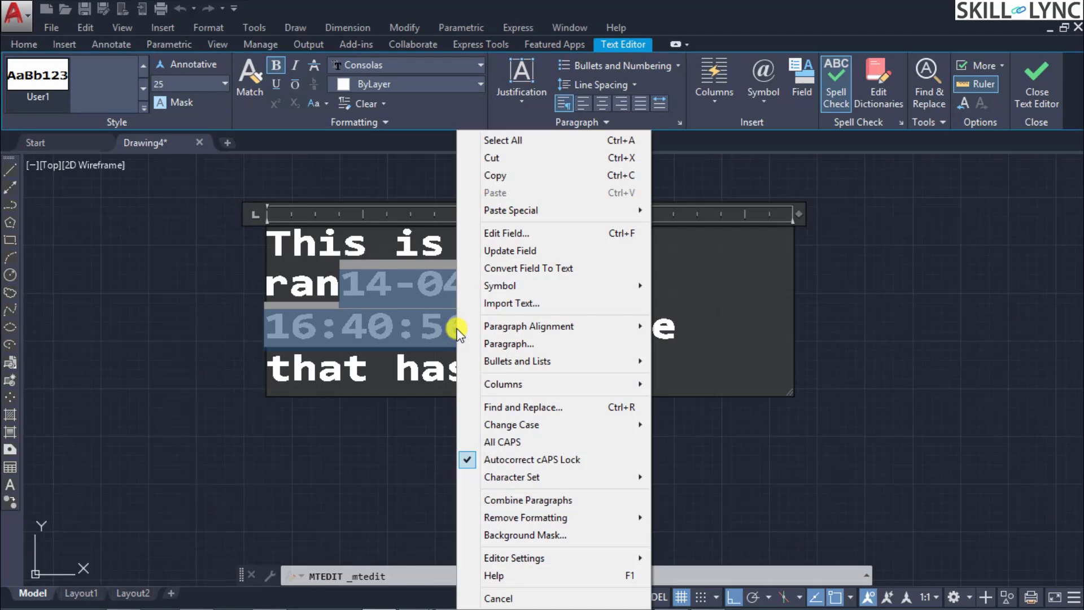
click(553, 252)
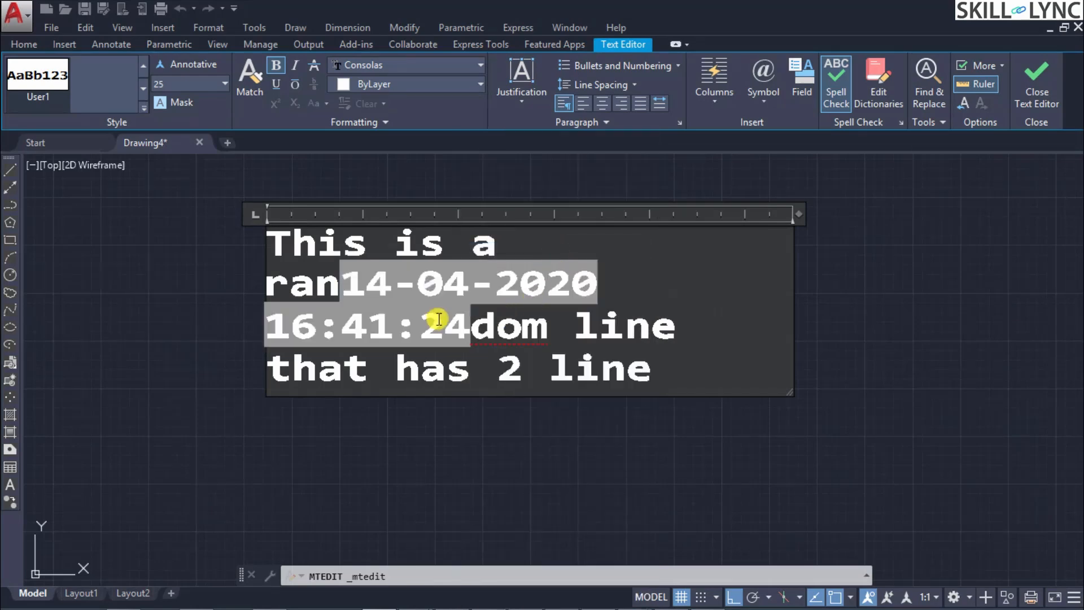
- Delete the date and time field from inside the word "random"
click(394, 294)
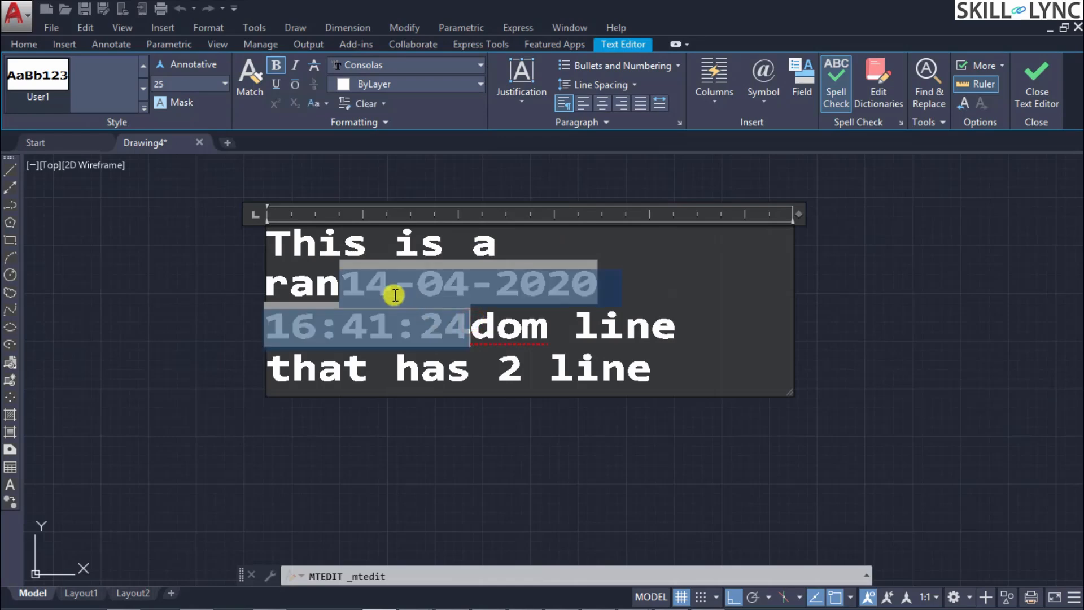
right_click(398, 283)
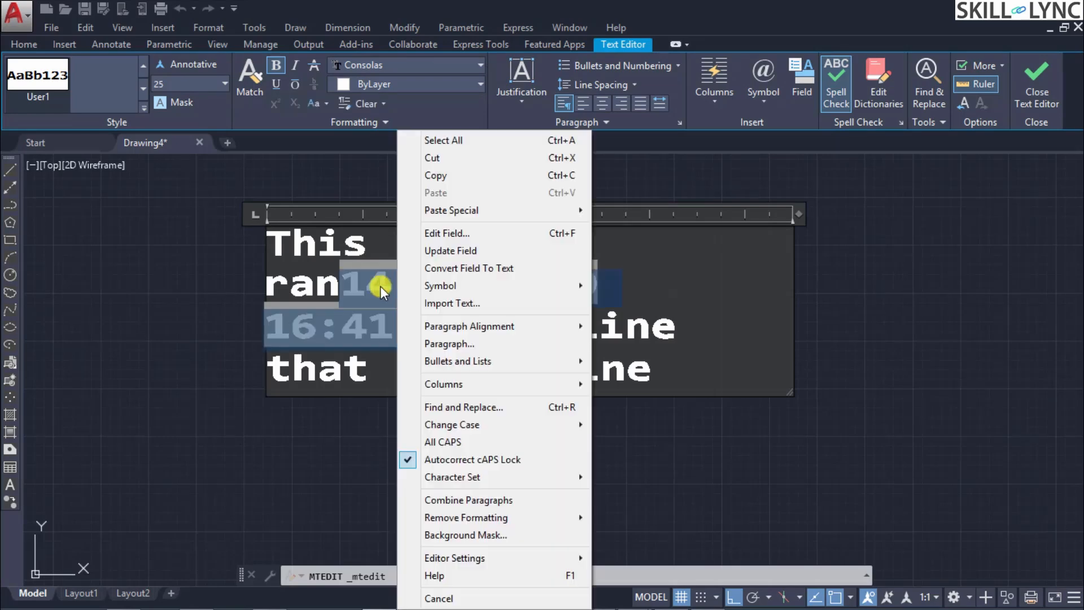
key(Escape)
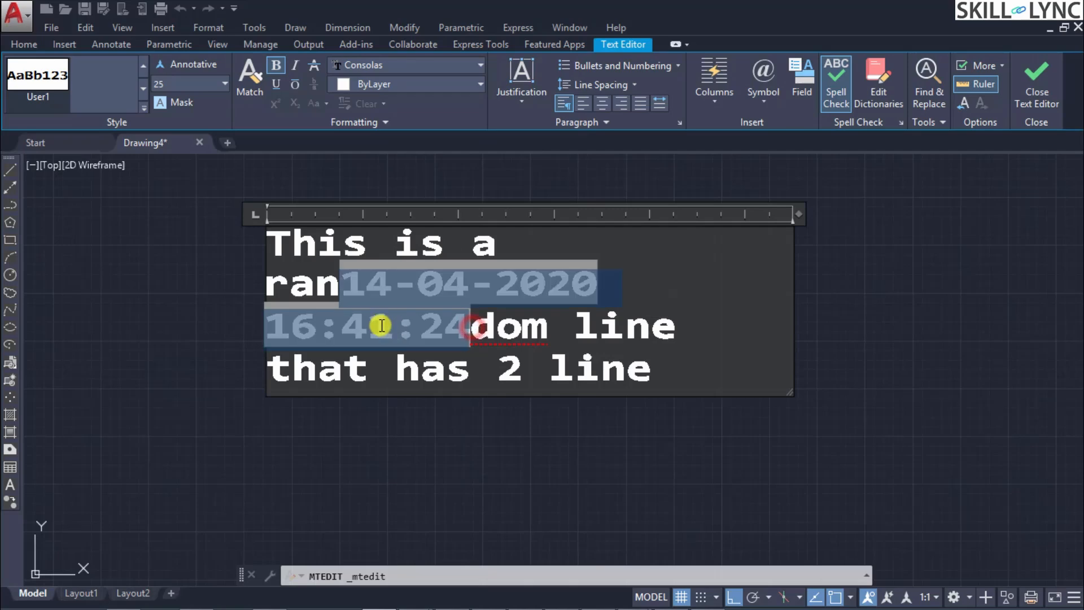
key(Delete)
click(756, 244)
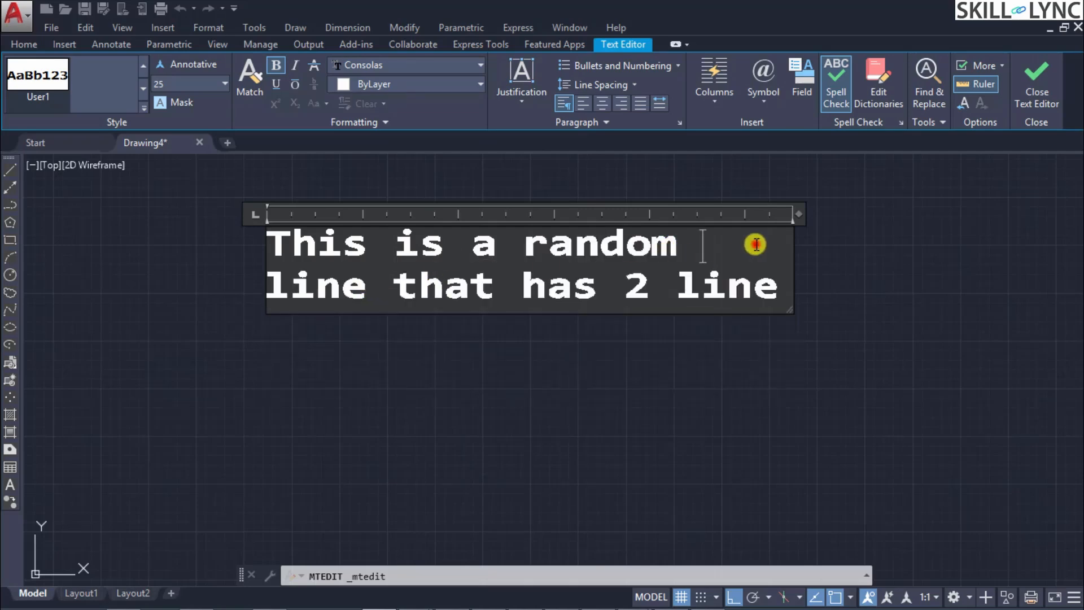
- Insert a non-breaking space symbol between "random" and "line" in the multiline text
right_click(755, 244)
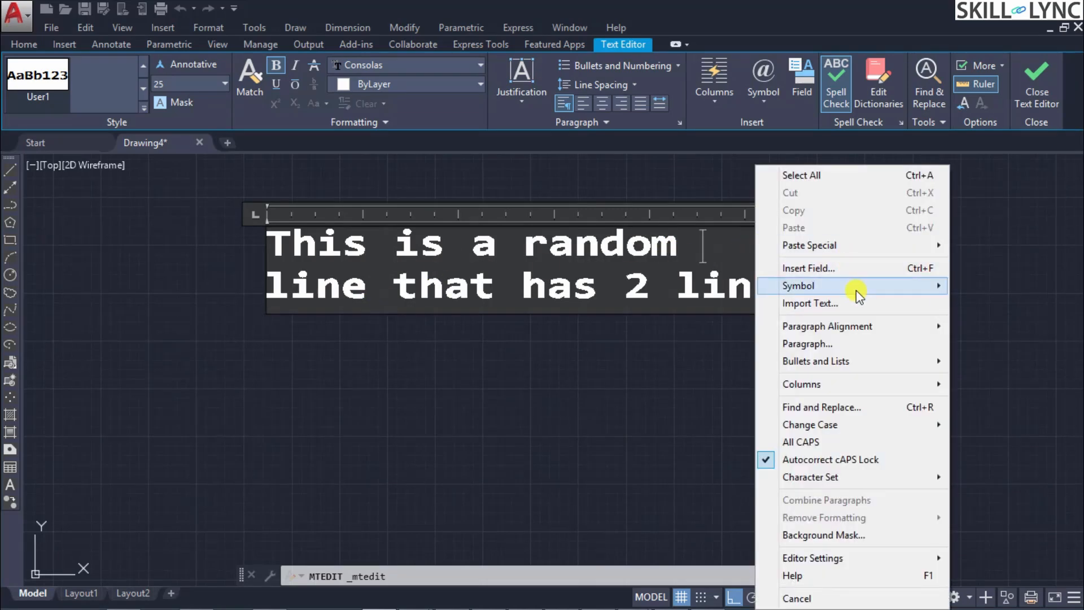
mouse_move(858, 288)
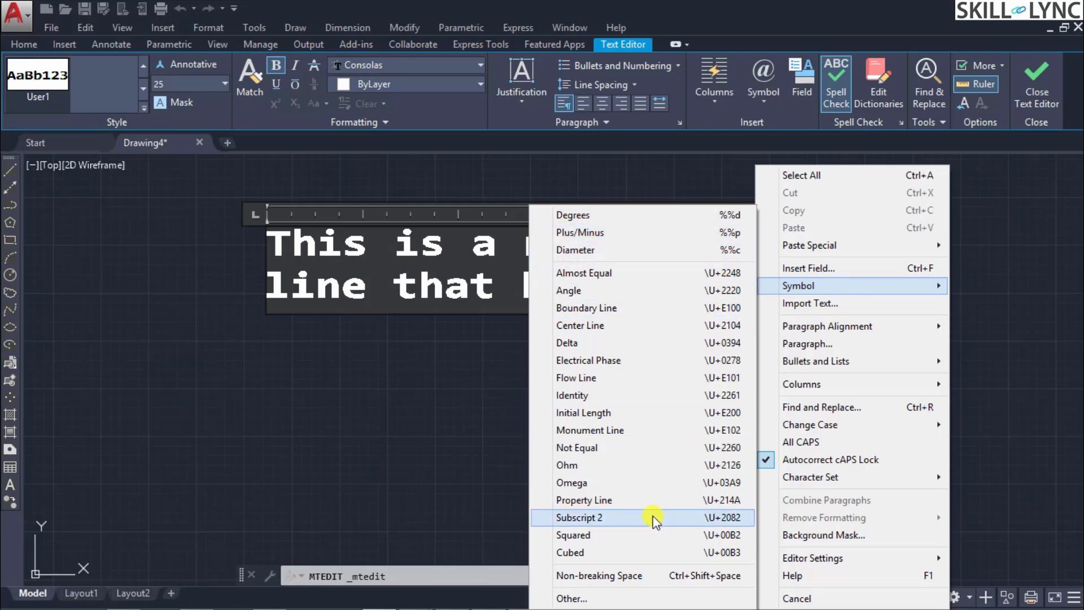
click(645, 574)
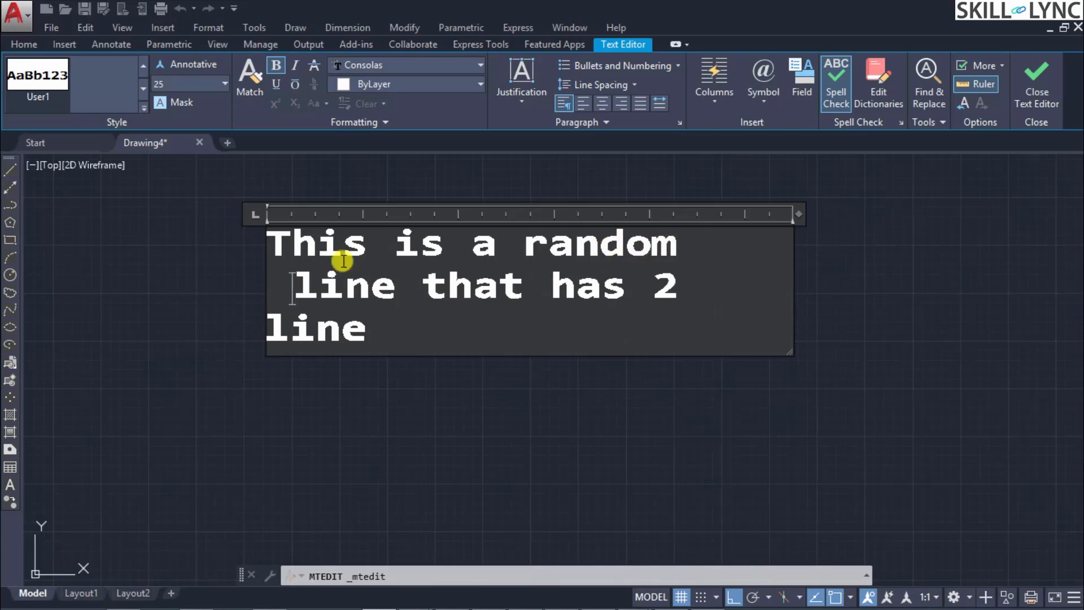
- Open the Character Map for inserting other symbols before the first "line" in the text
right_click(291, 302)
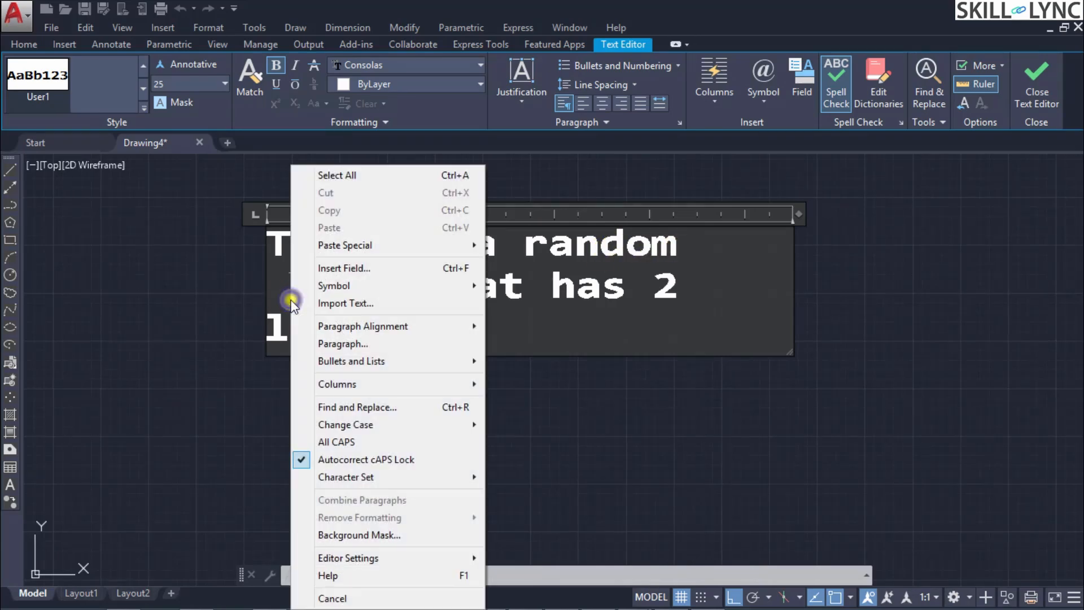
mouse_move(369, 289)
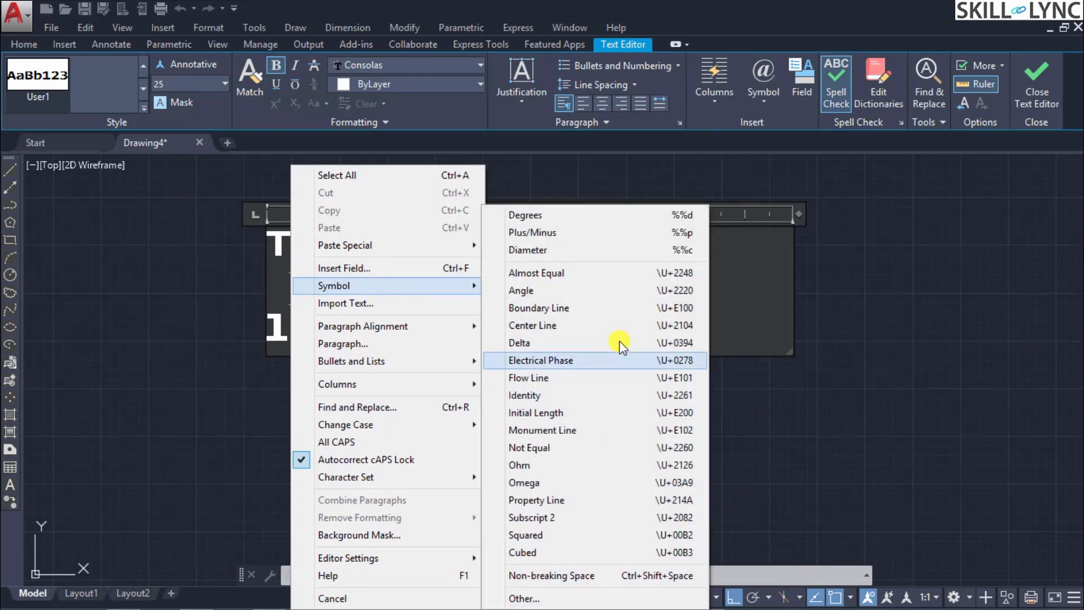
click(534, 598)
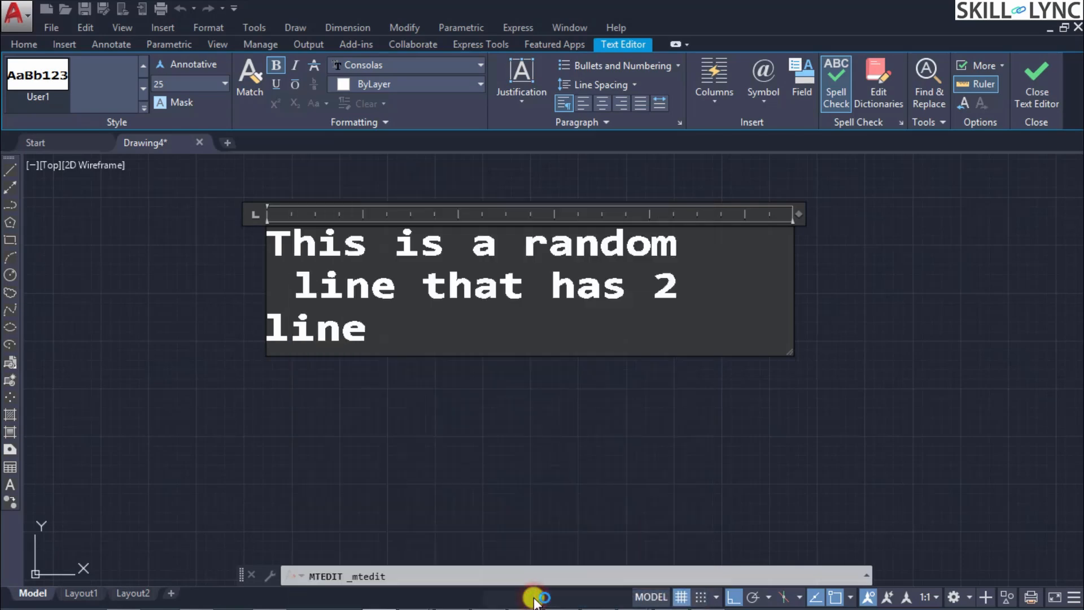
right_click(295, 277)
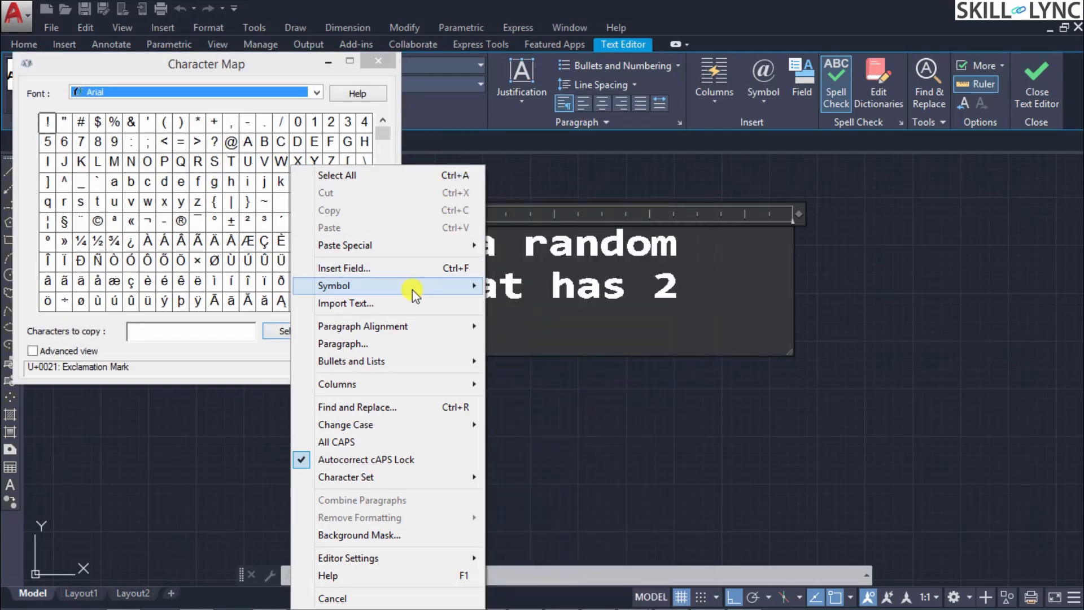
mouse_move(417, 289)
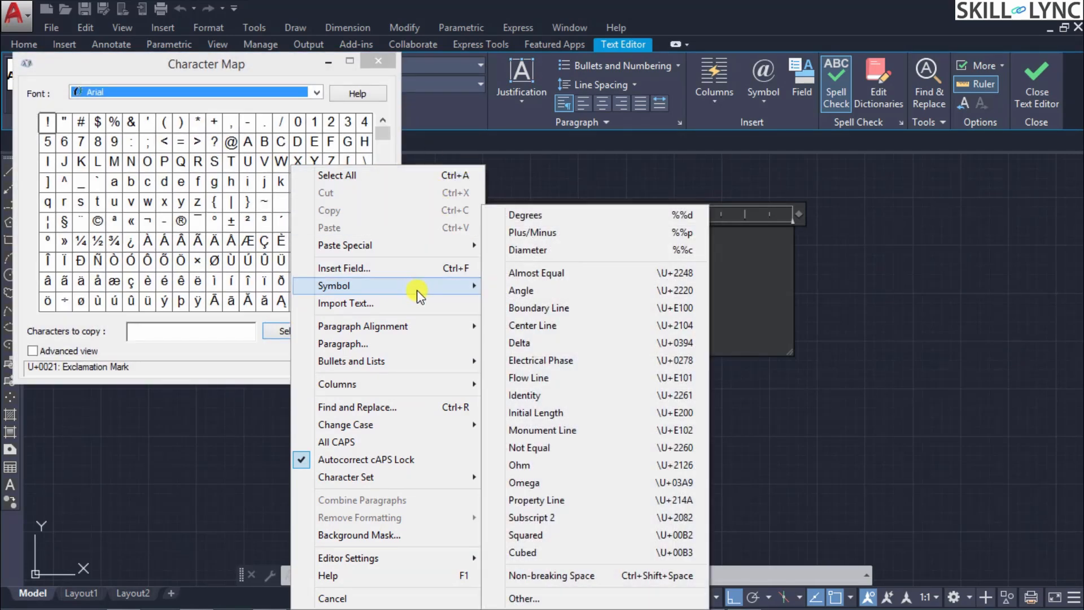
click(120, 62)
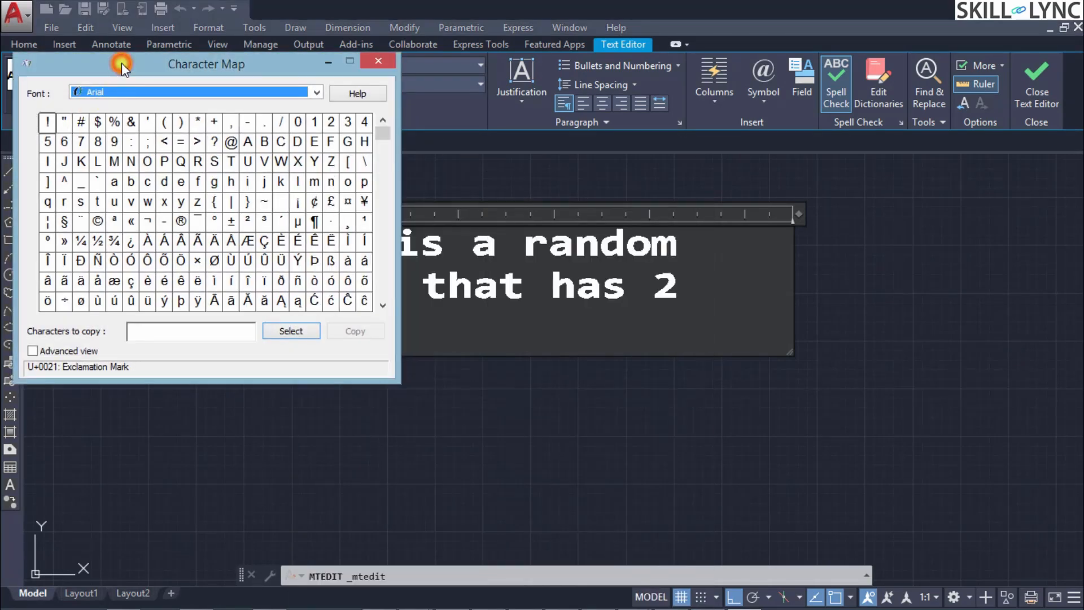
- Find the Greek small letter gamma (U+03B3) in the Arial font and copy a single γ
click(316, 94)
click(317, 93)
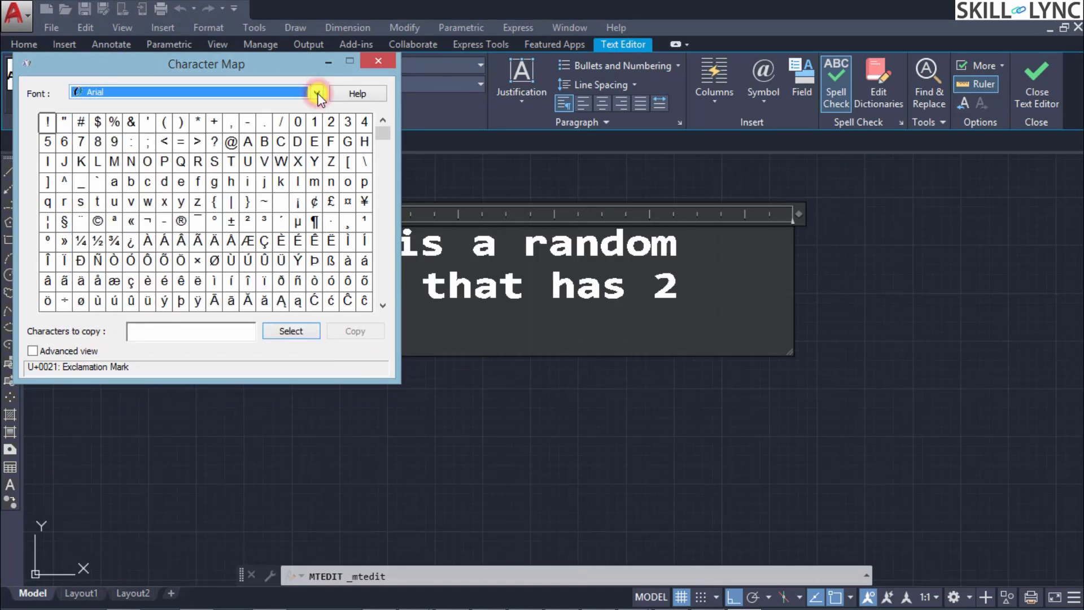
drag(375, 135, 381, 54)
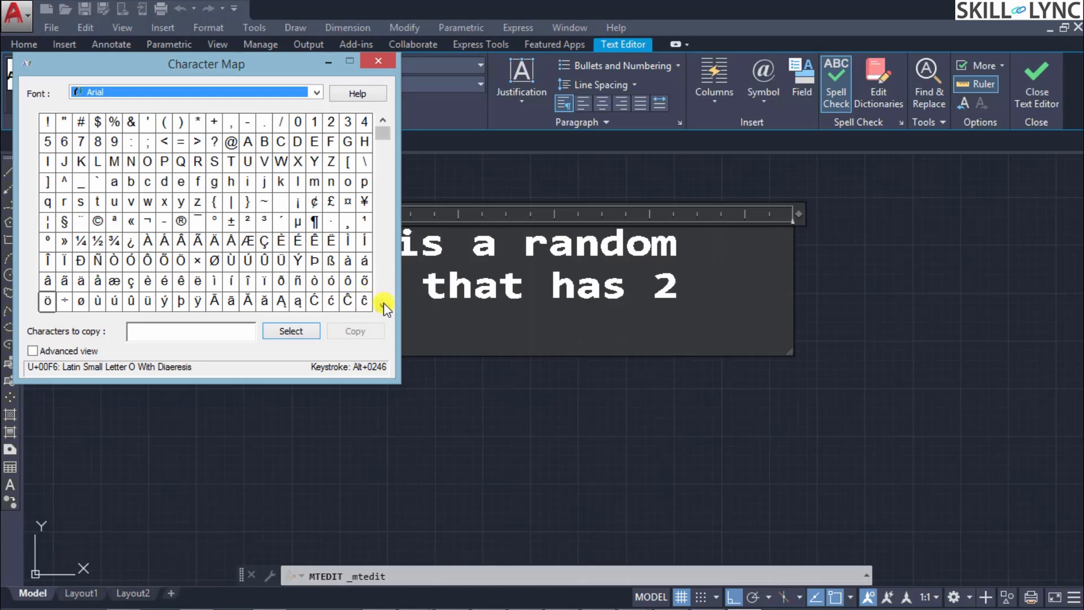
drag(384, 305, 384, 302)
click(224, 201)
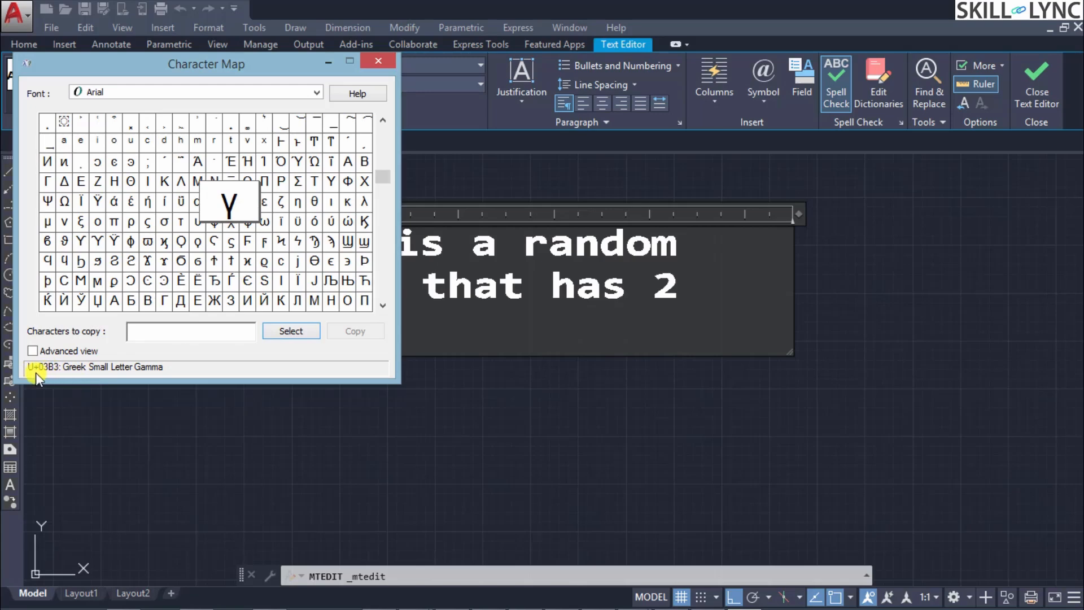
click(290, 330)
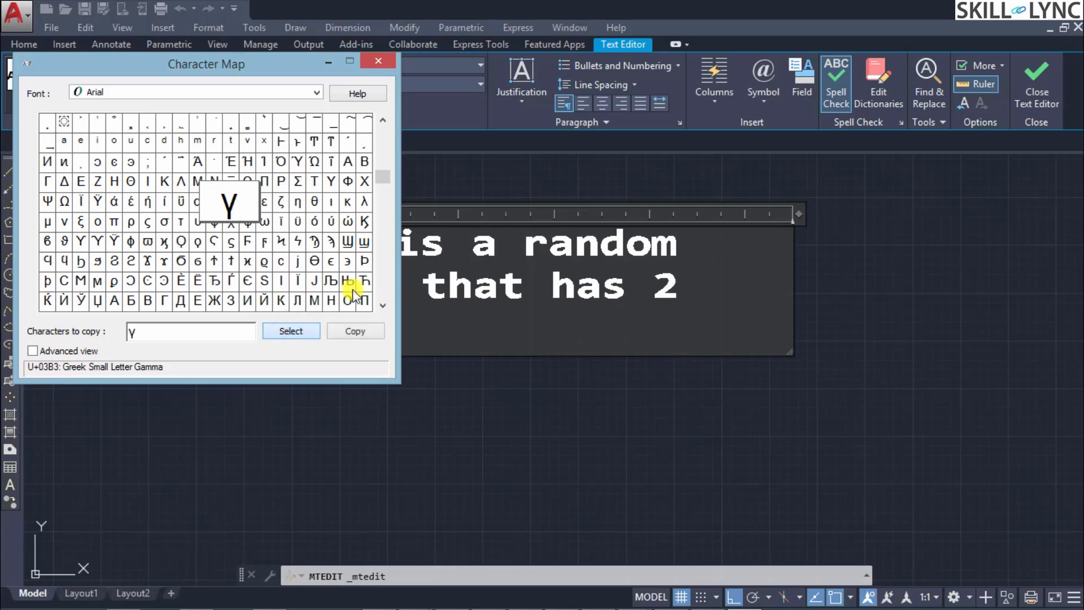
click(290, 331)
click(191, 332)
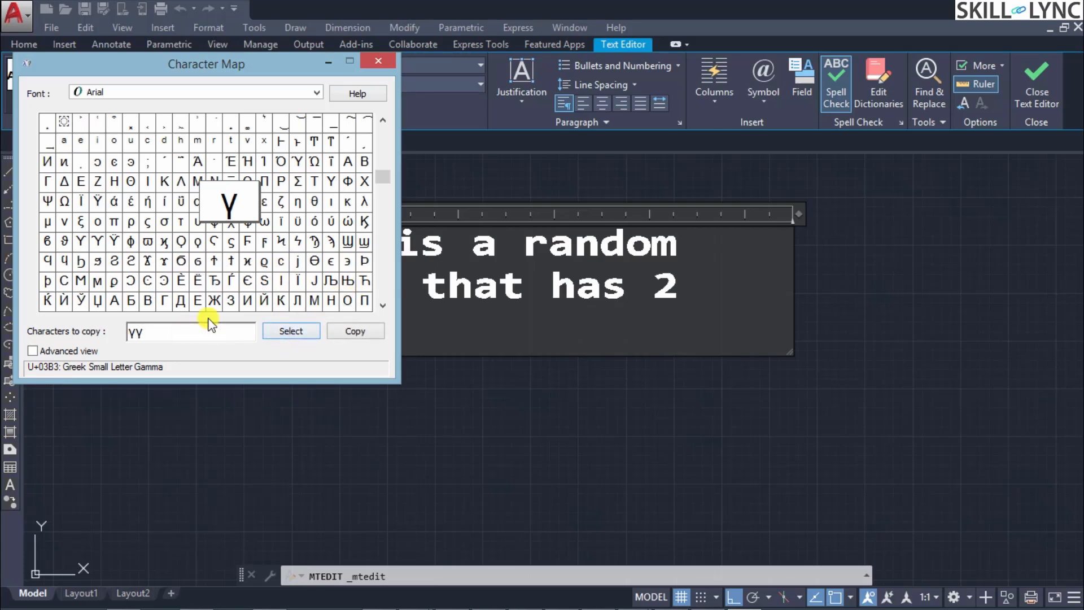
key(BackSpace)
click(335, 331)
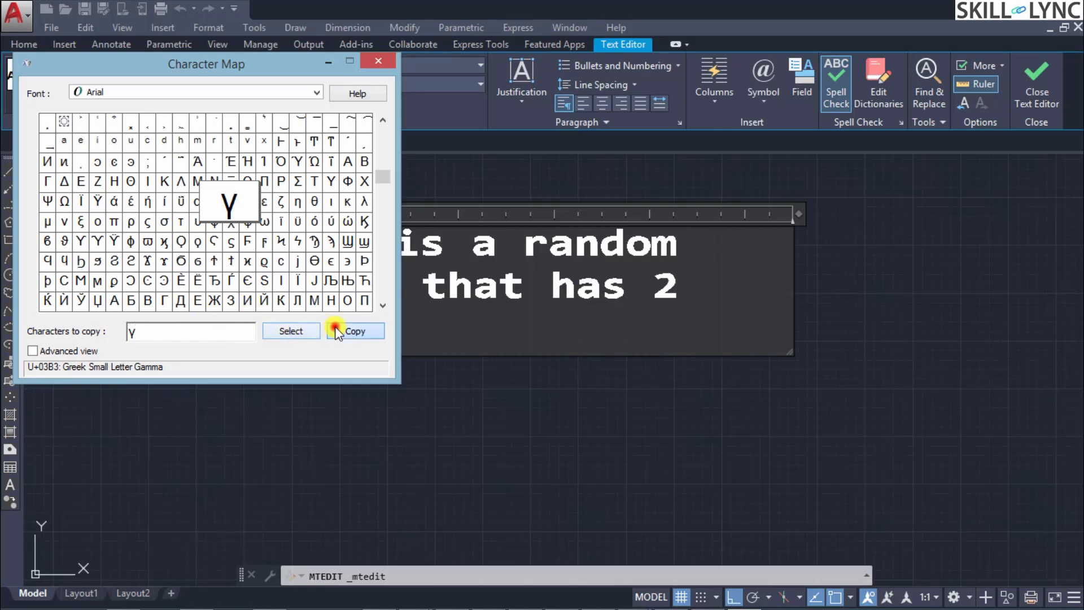
- Paste the copied γ symbol after "random" and before "line" in the multiline text
click(707, 243)
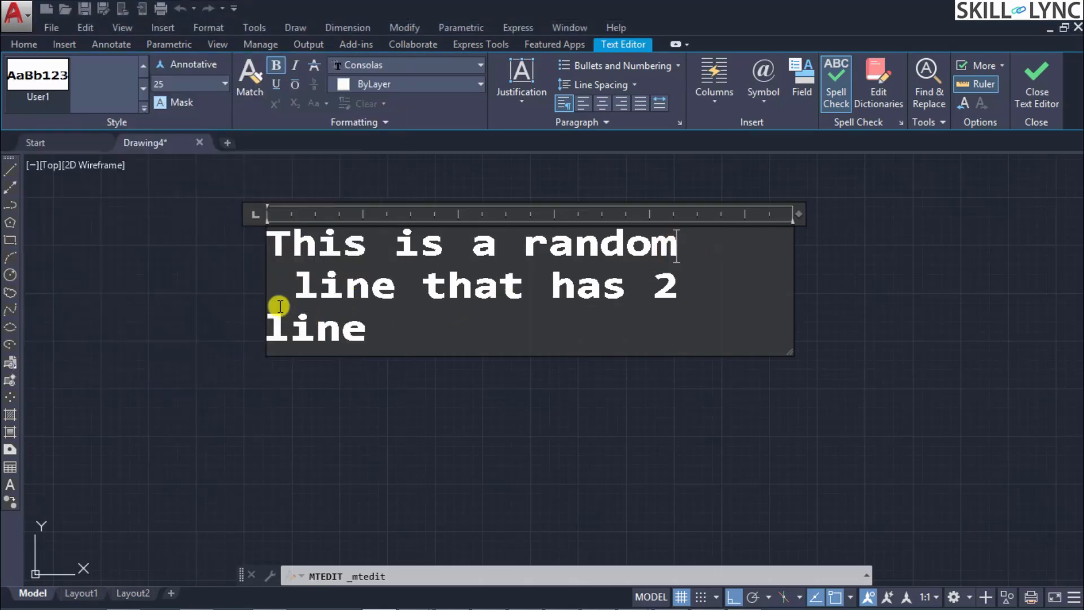
click(275, 289)
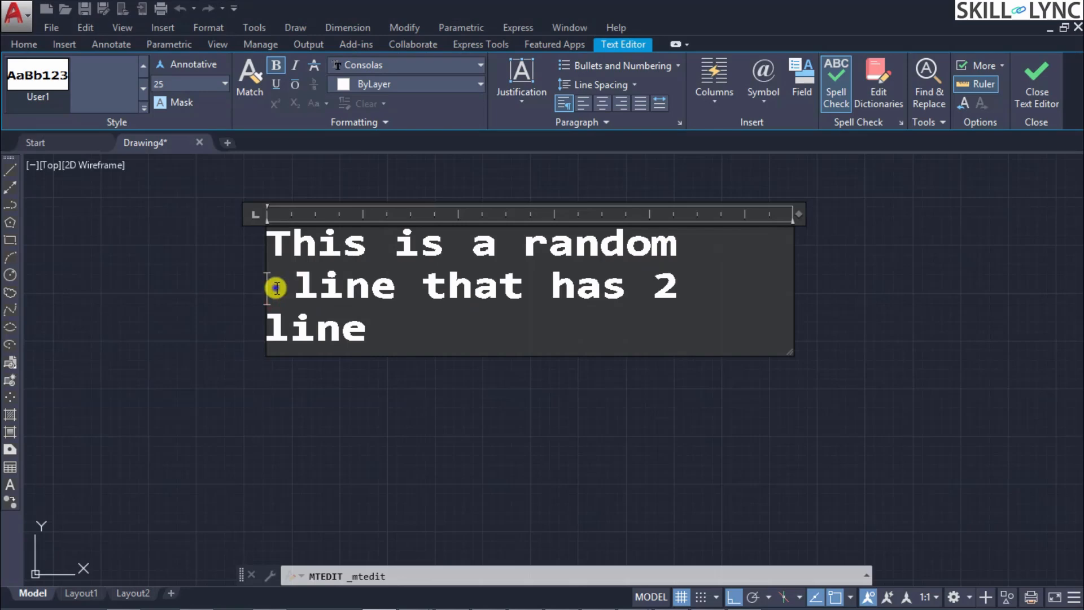
right_click(276, 288)
click(305, 160)
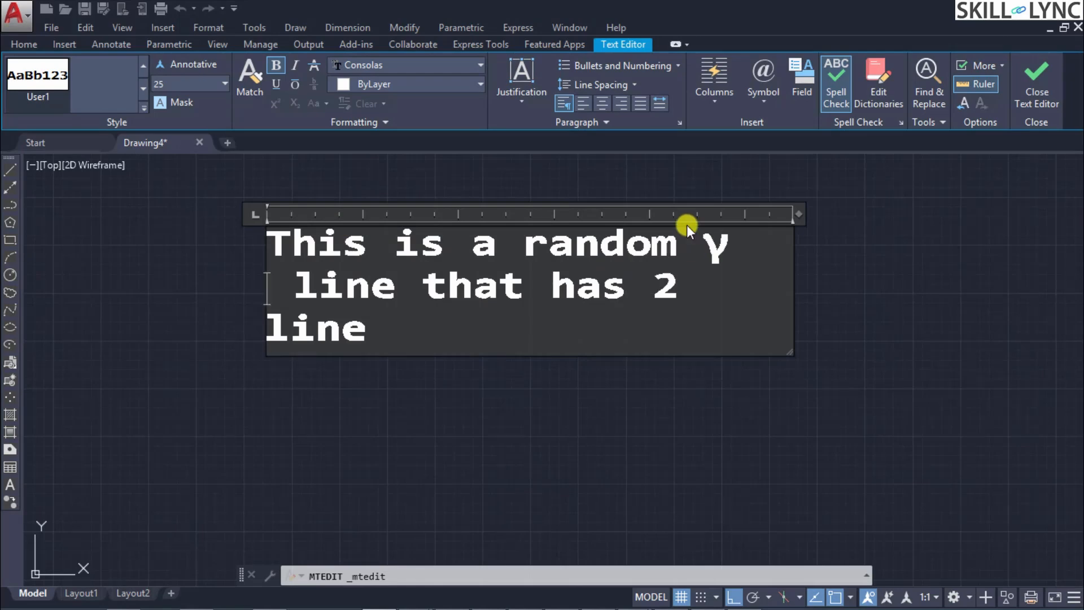
- Browse the Documents folder for text files to import into the multiline text, and cancel the import
right_click(756, 244)
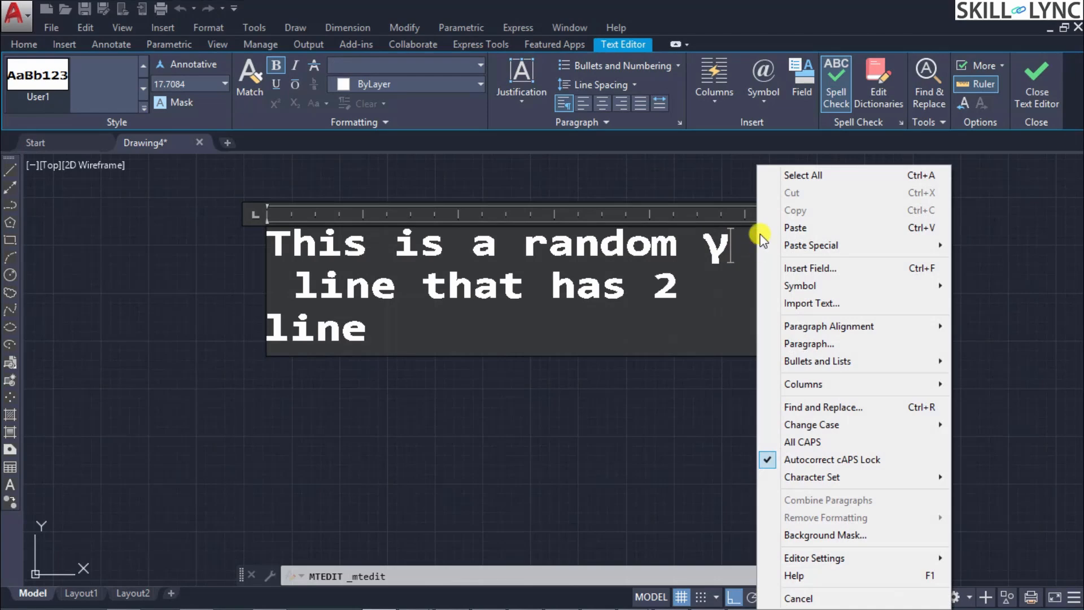
click(804, 308)
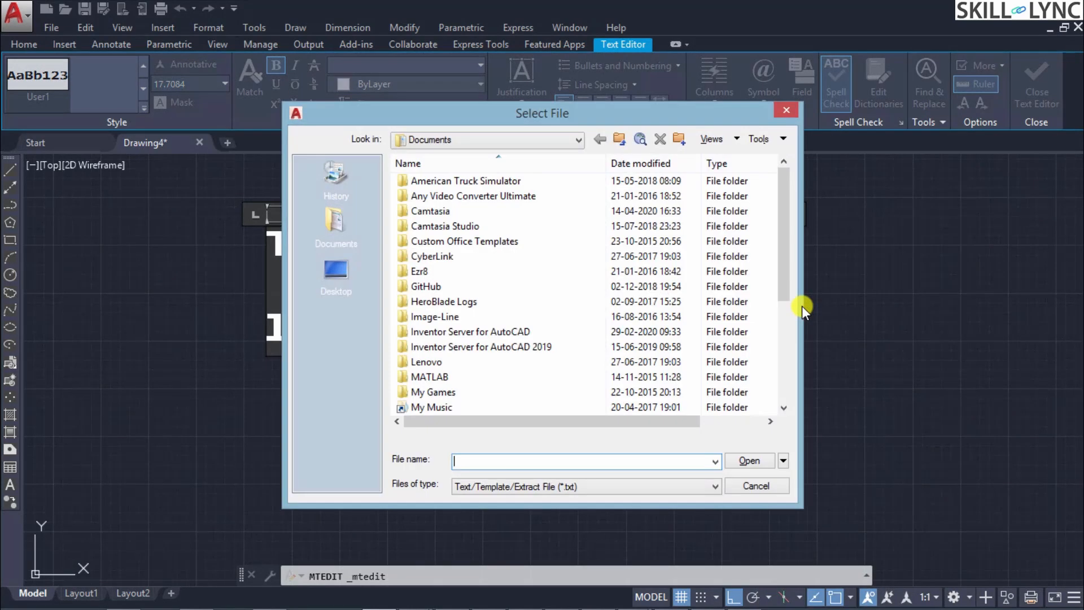
drag(783, 247, 780, 361)
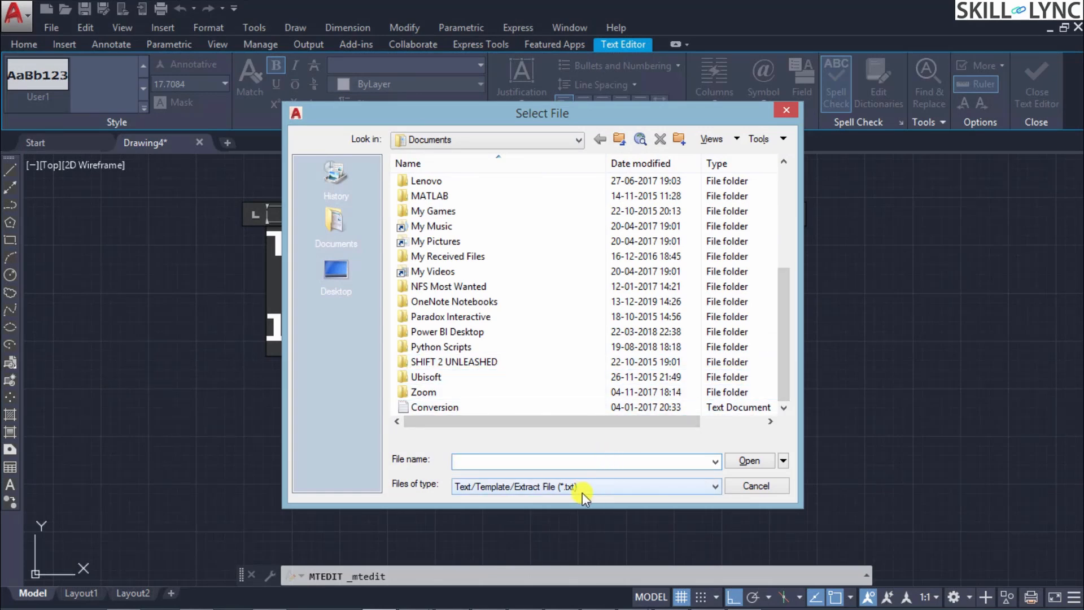
click(759, 488)
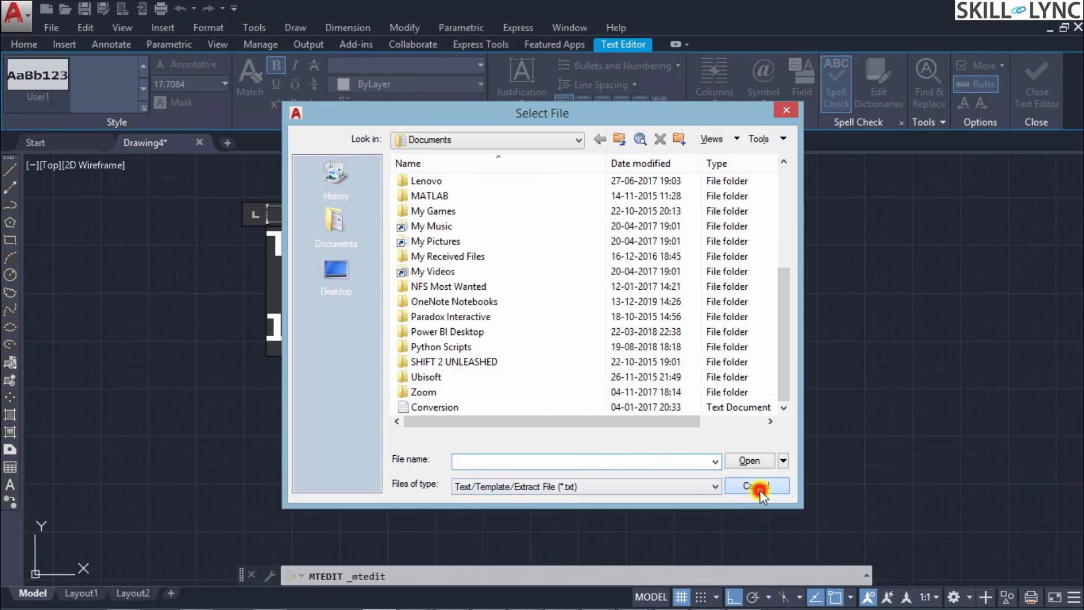
- Set the paragraph alignment of the lines below "This is a random γ" to Justify
right_click(756, 301)
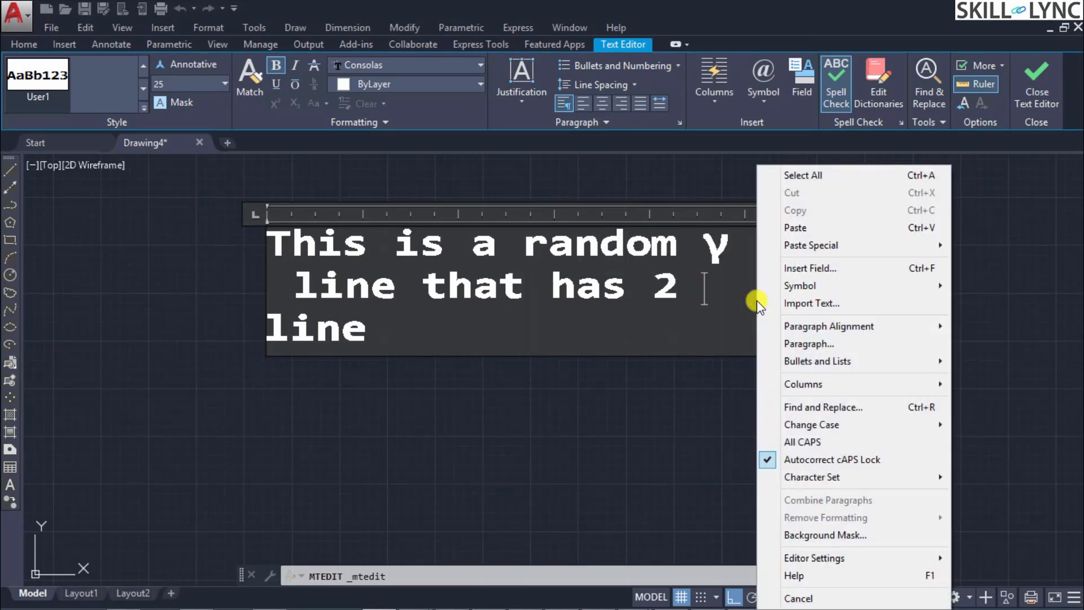
mouse_move(811, 326)
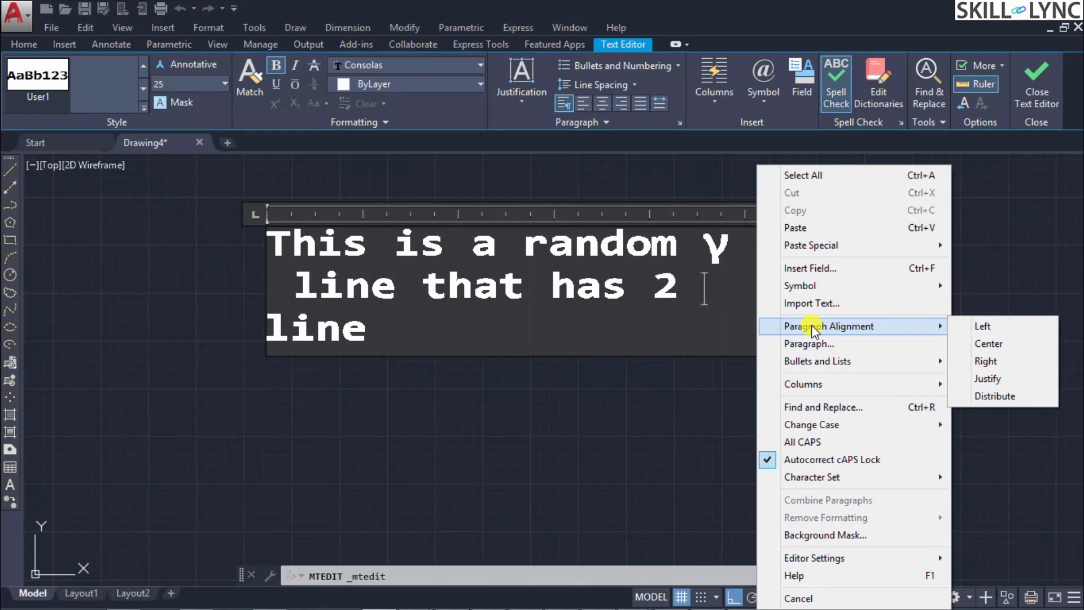
click(1039, 377)
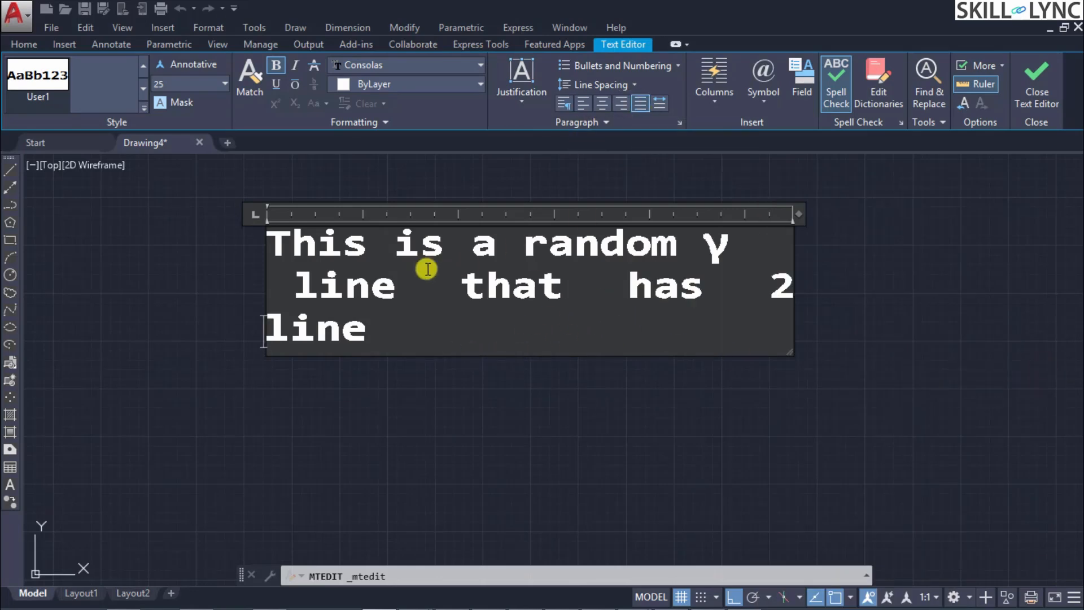
- Left-align all lines of the multiline text and finish editing it
drag(373, 342, 274, 234)
click(371, 285)
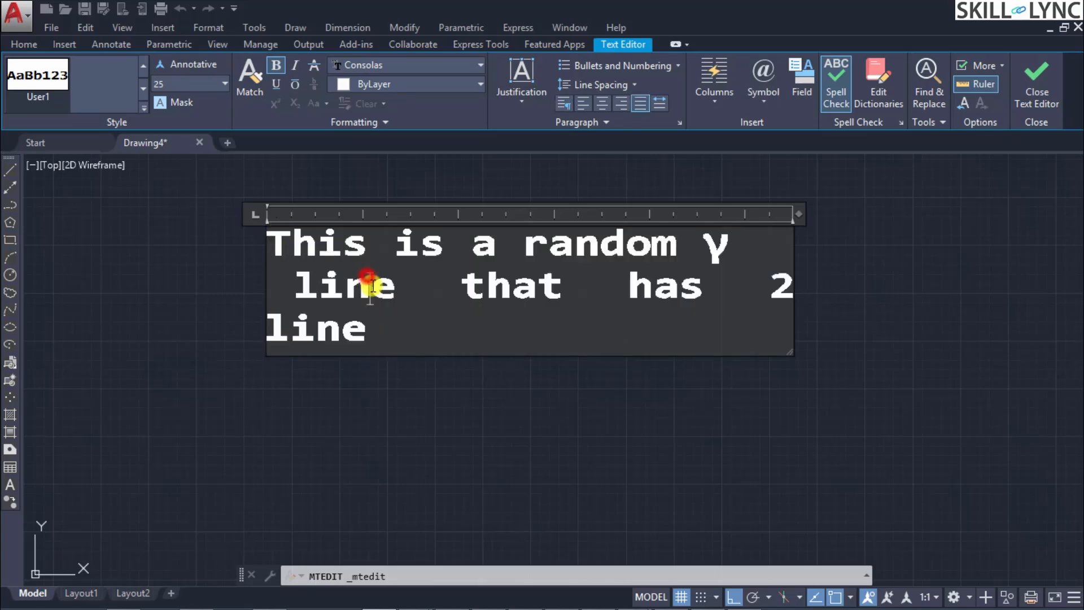
drag(367, 339, 271, 237)
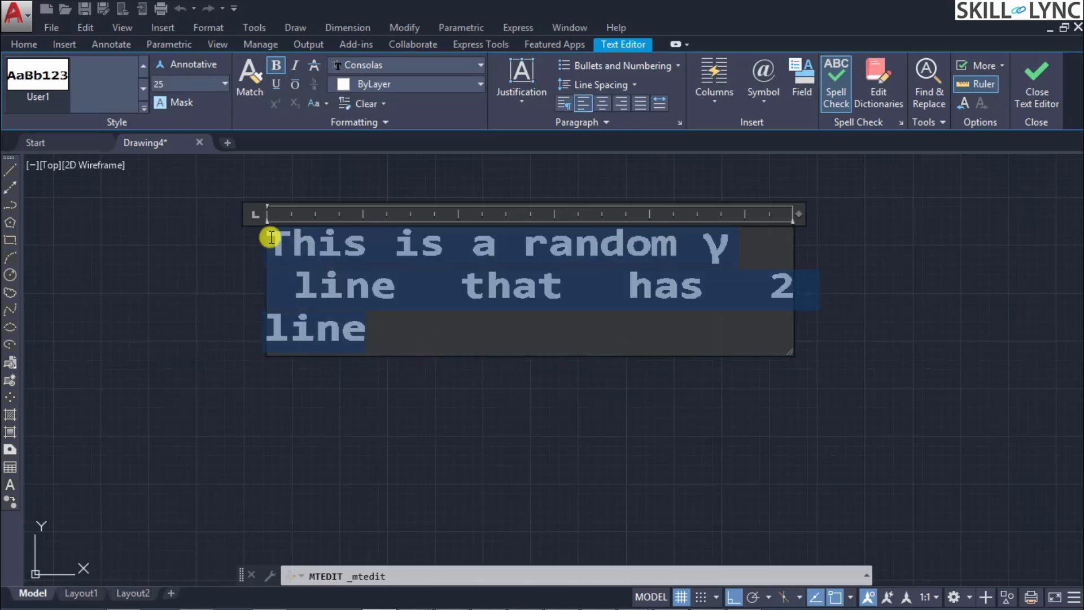
click(586, 102)
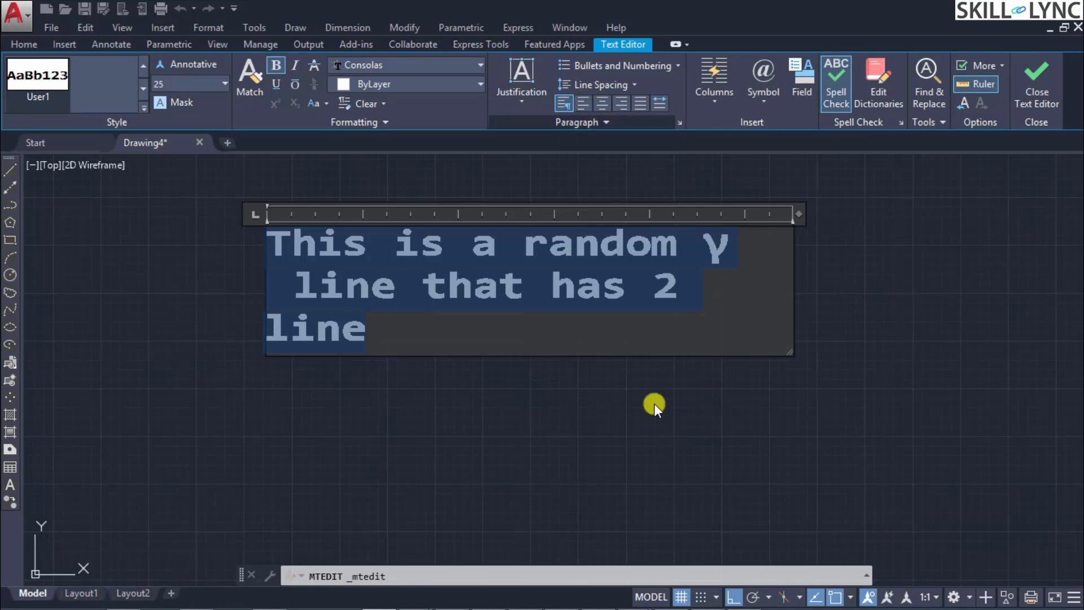
click(543, 313)
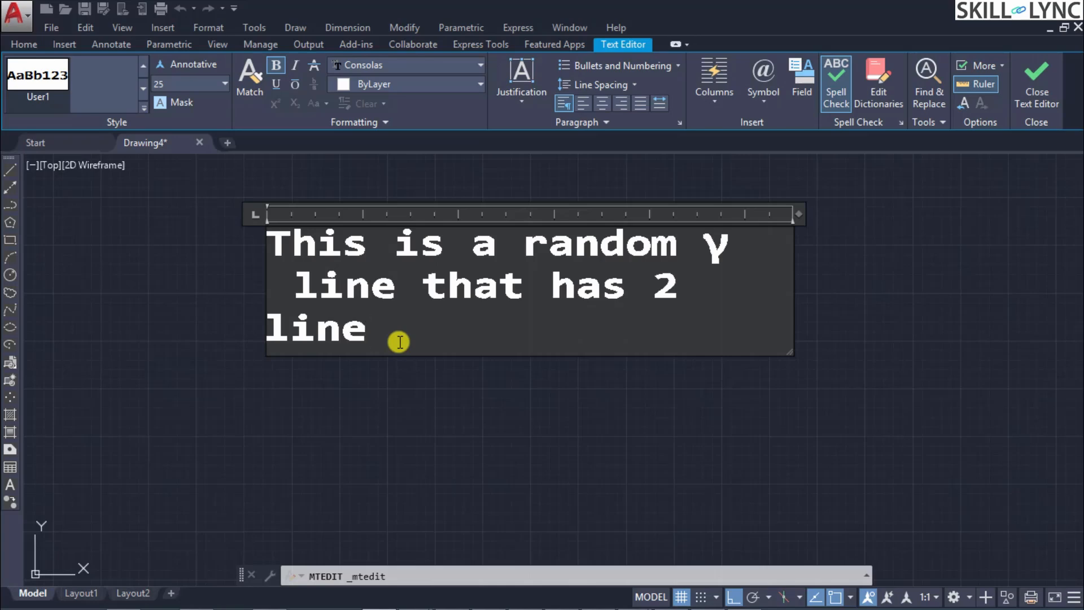
click(388, 365)
text(m)
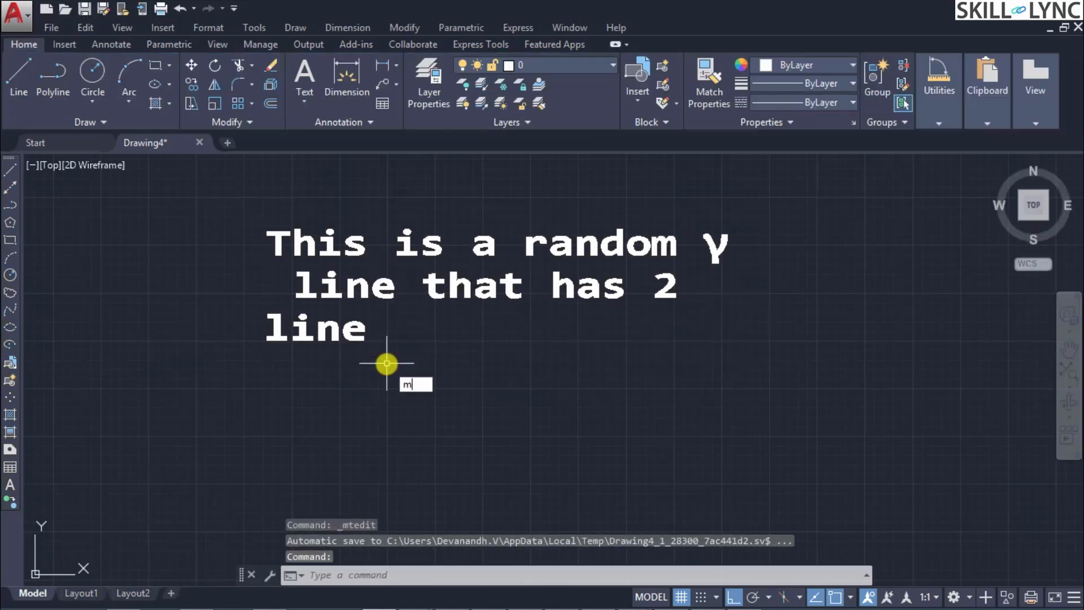
text(text)
key(Return)
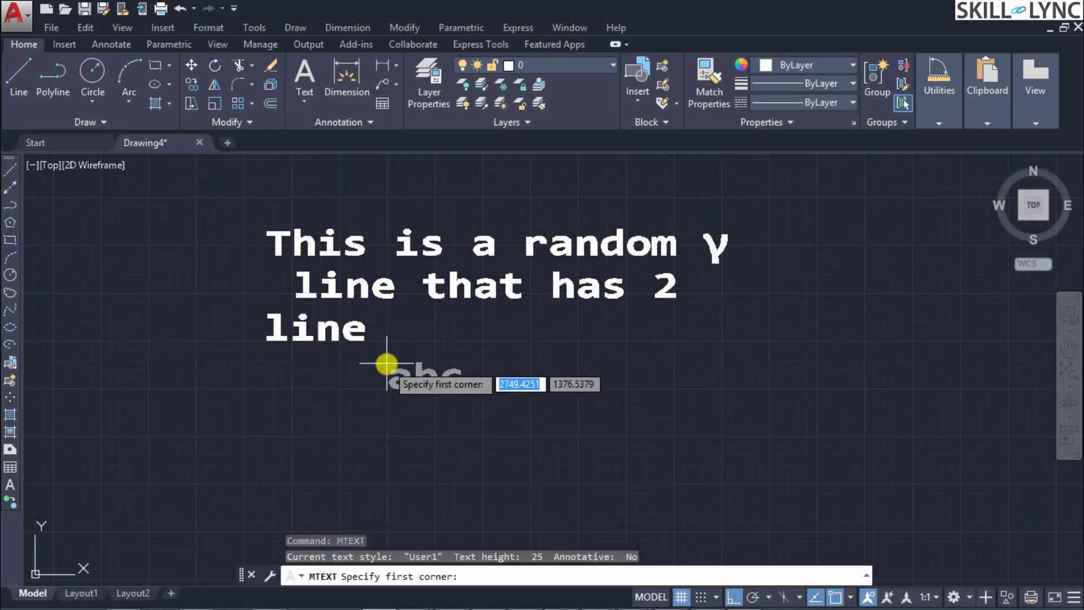
click(287, 380)
click(735, 491)
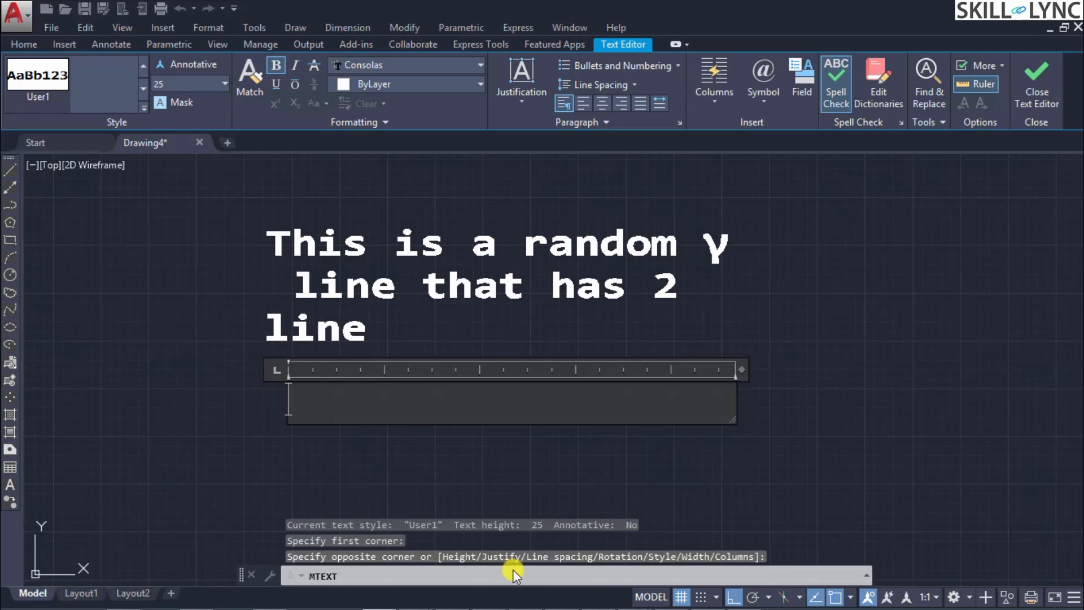
key(Escape)
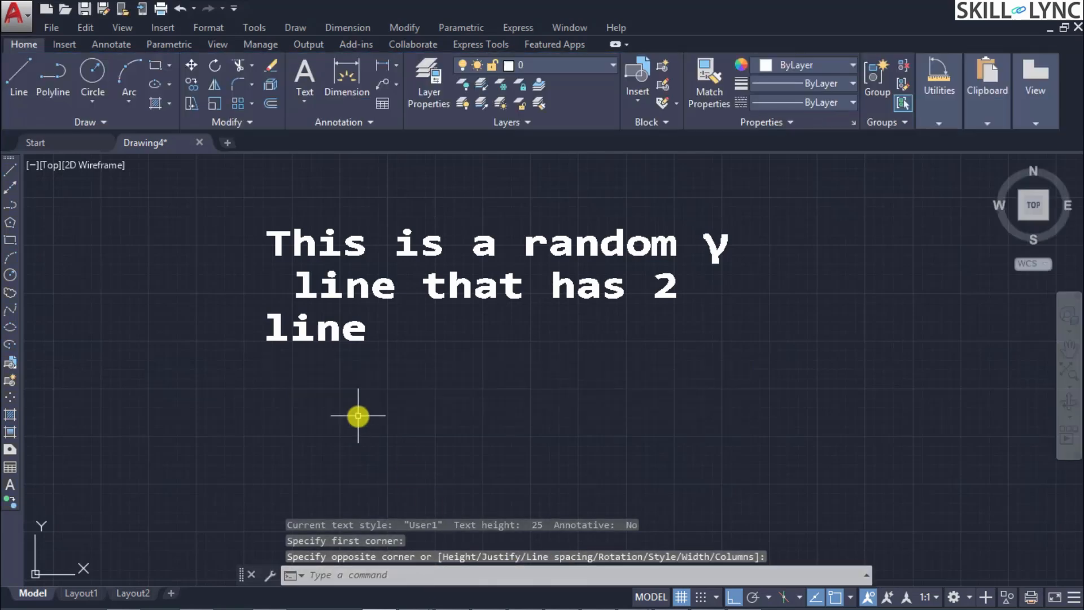
- Start a new multiline text with its first corner below the existing text and set its height to 30
text(M)
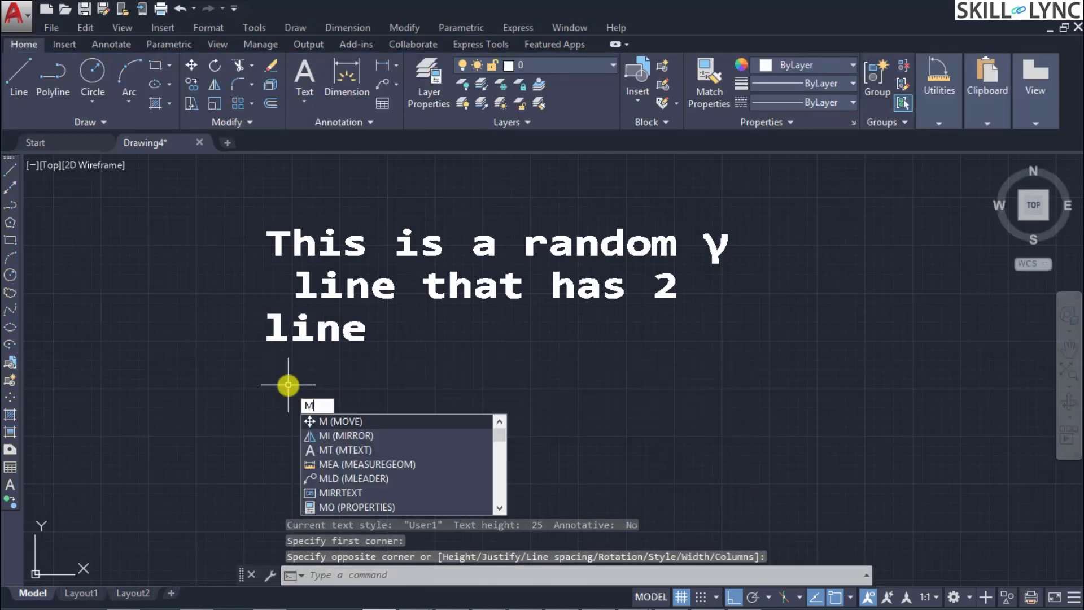
text(text)
key(Return)
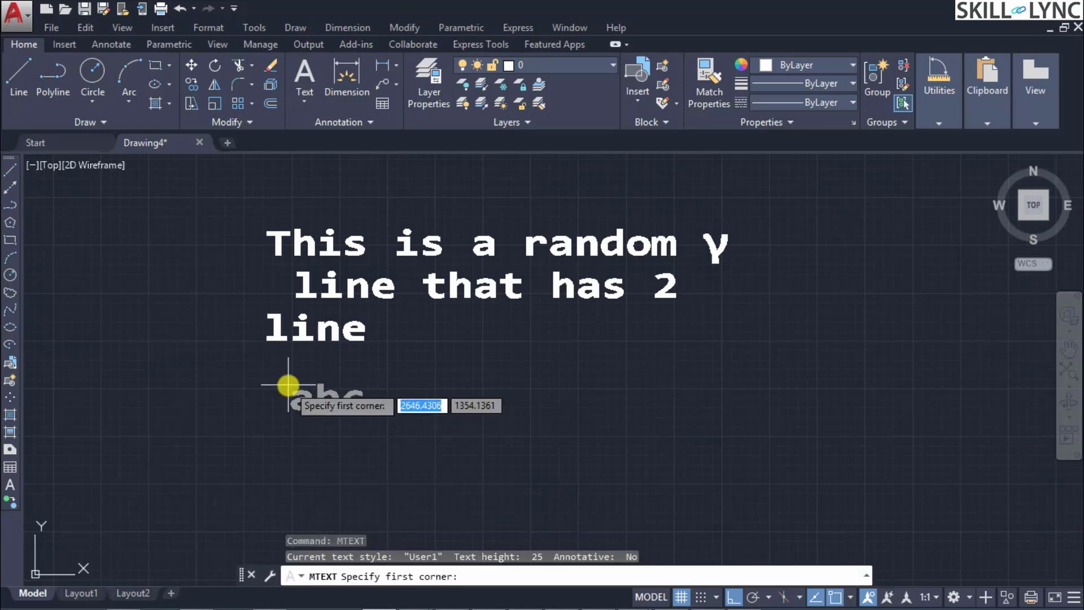
click(294, 370)
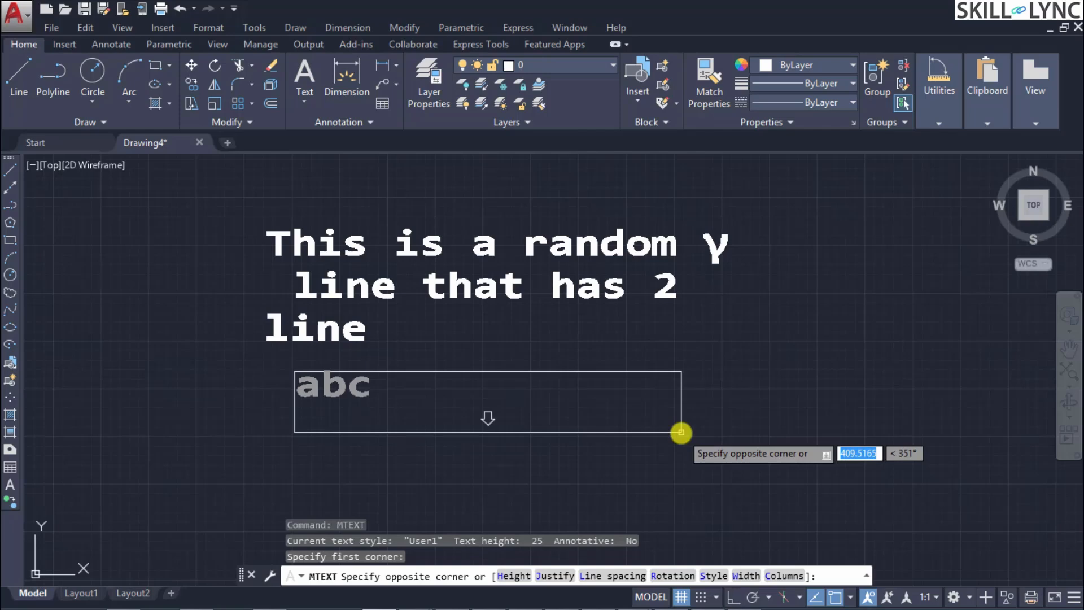
key(Down)
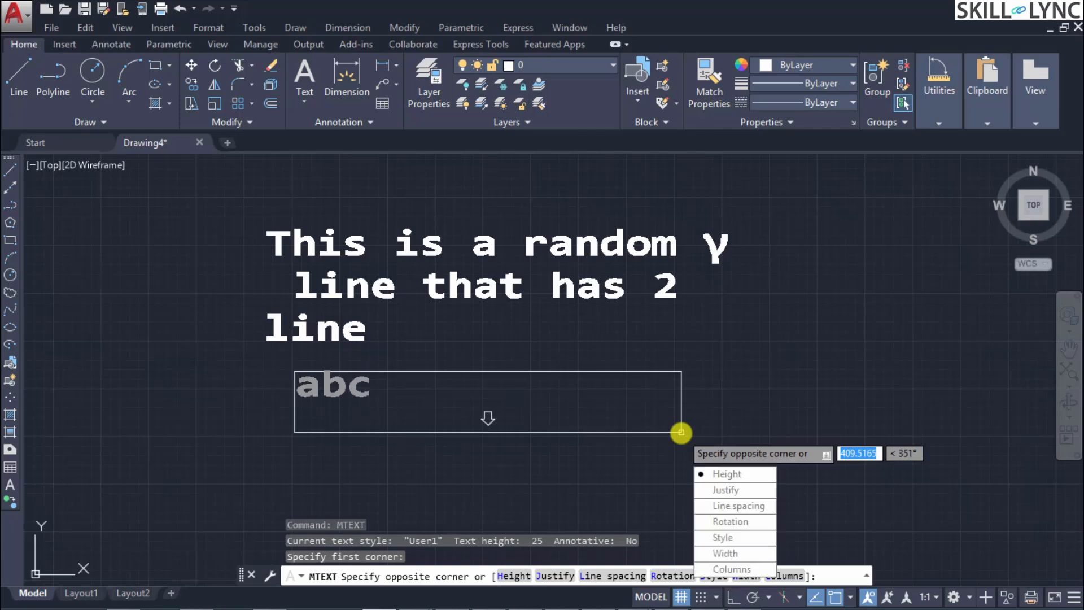
key(Return)
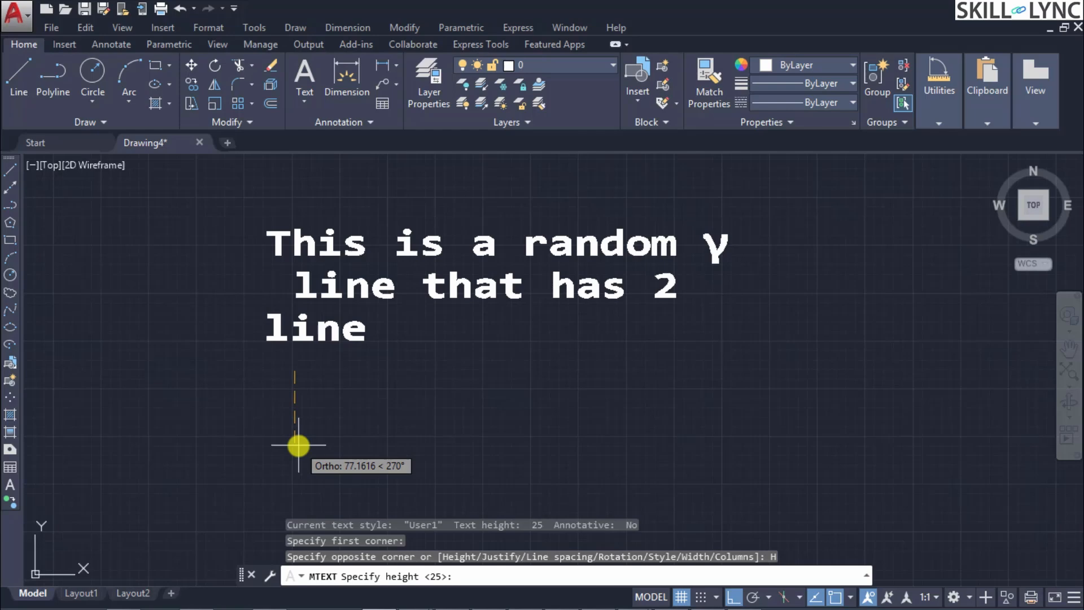
text(30)
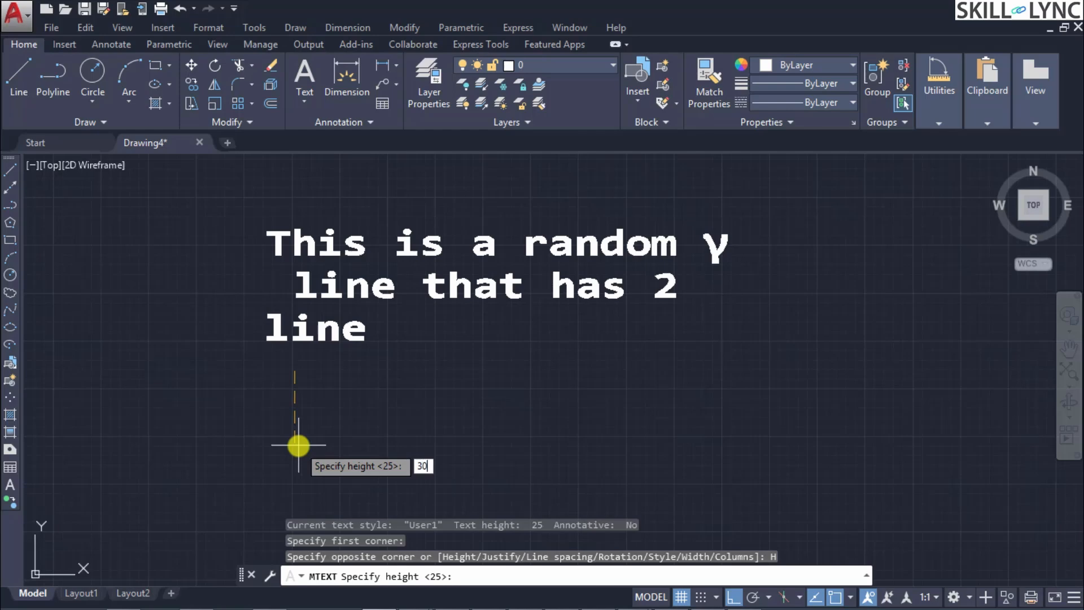
key(Return)
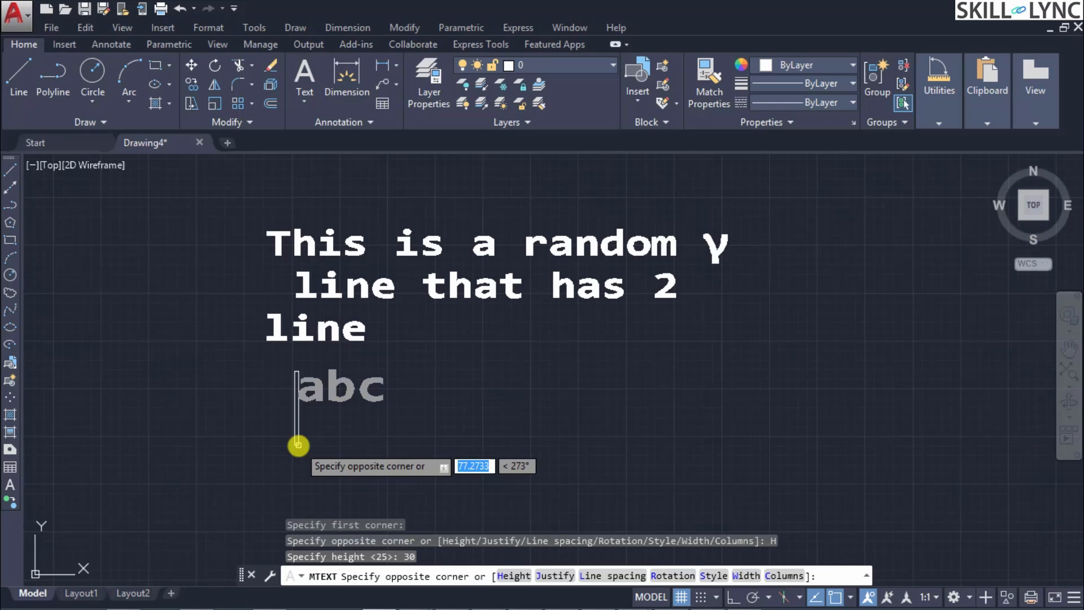
- Set the justification of the new multiline text to TL
key(Down)
key(Down)
key(Down)
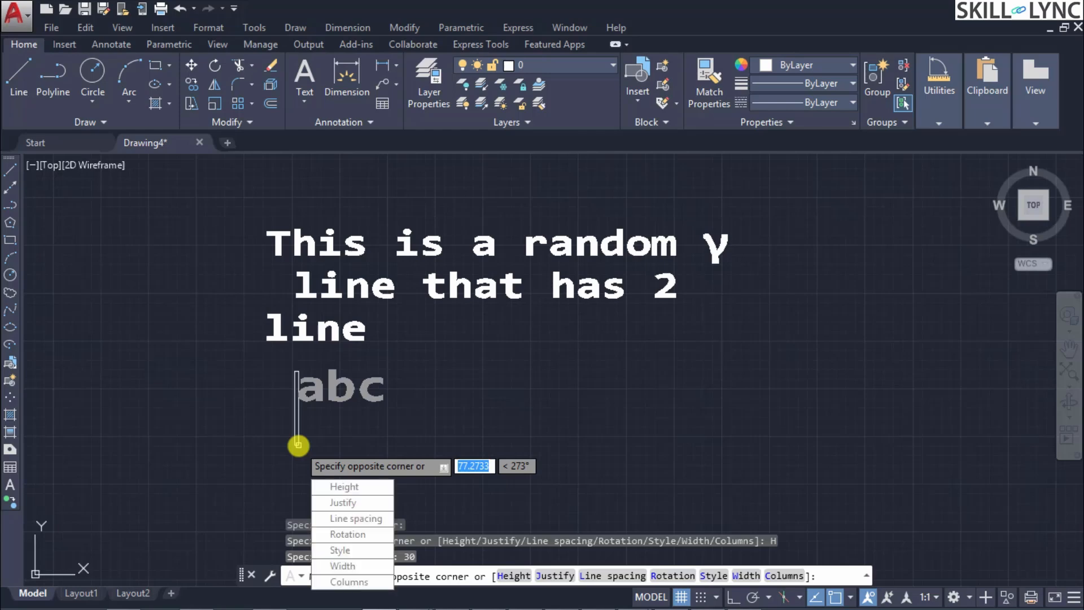
key(Return)
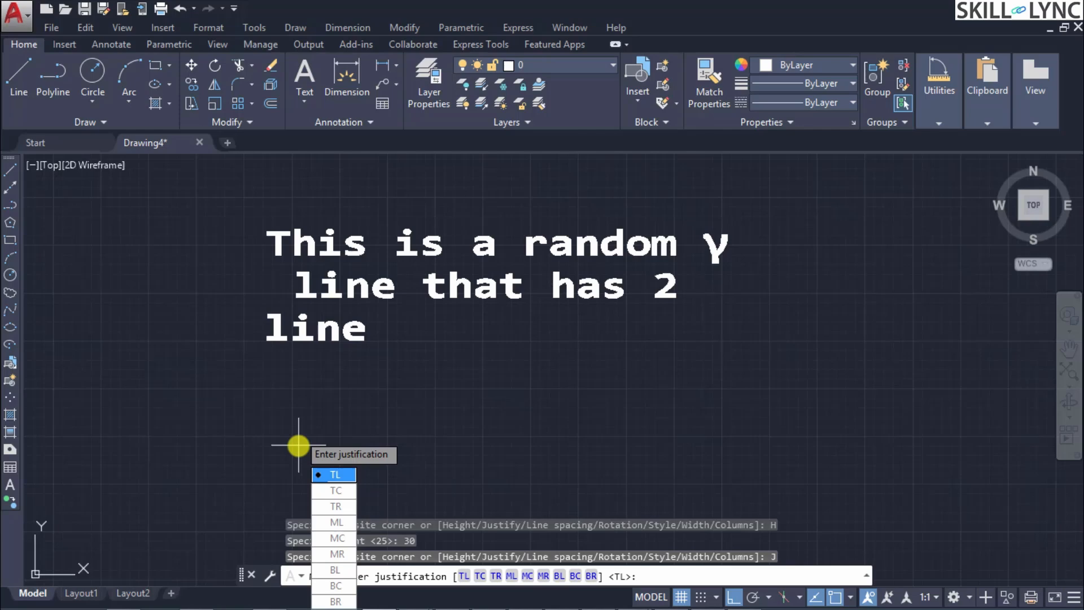
key(Return)
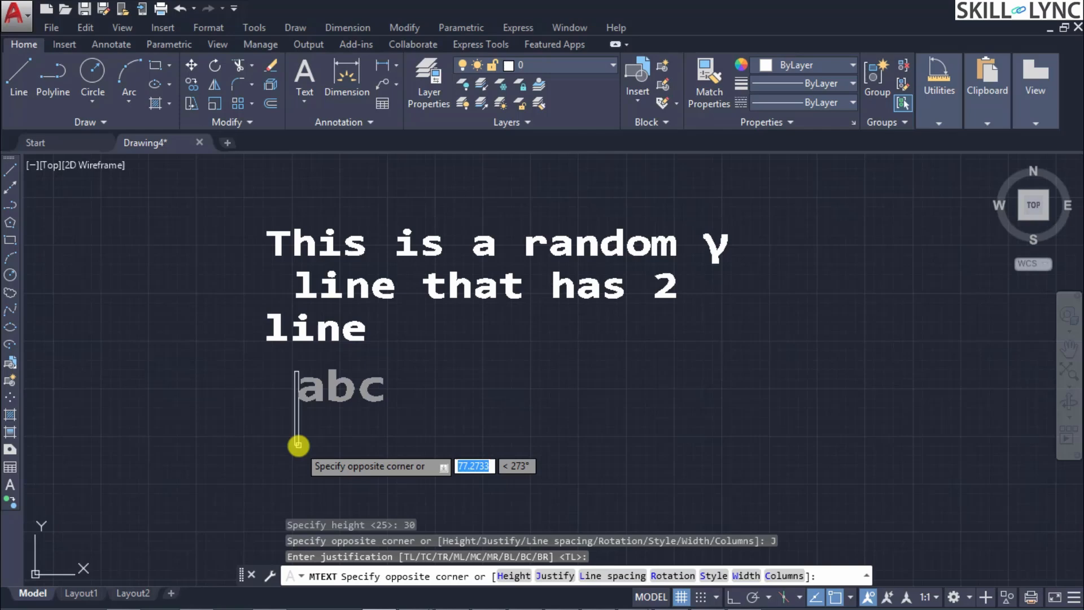
- Set the line spacing type of the new multiline text to Exactly
key(Down)
key(Down)
key(Down)
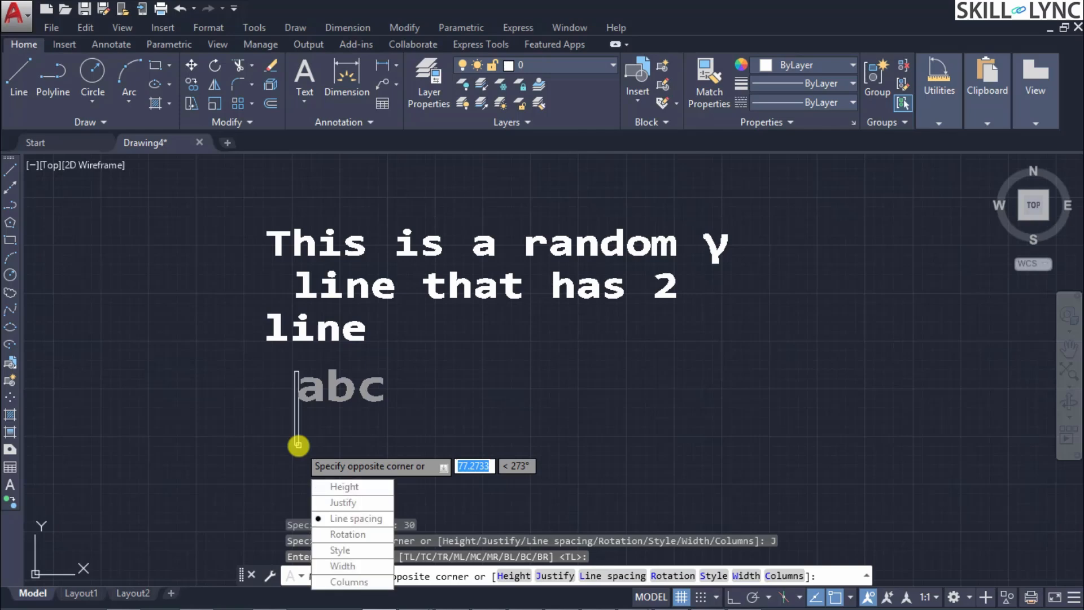
key(Return)
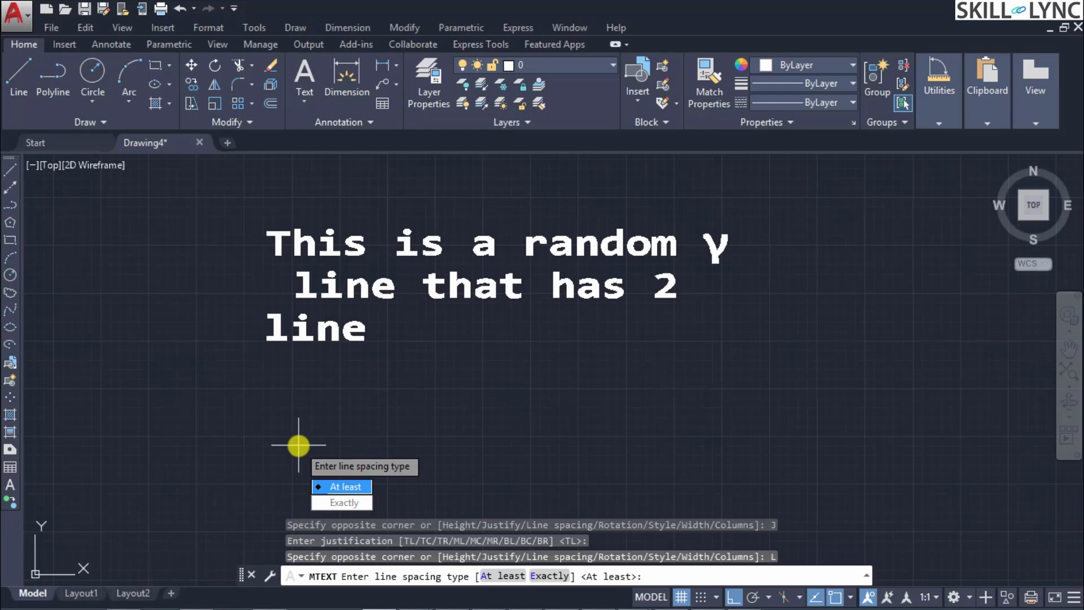
key(Down)
key(Up)
key(Down)
key(Return)
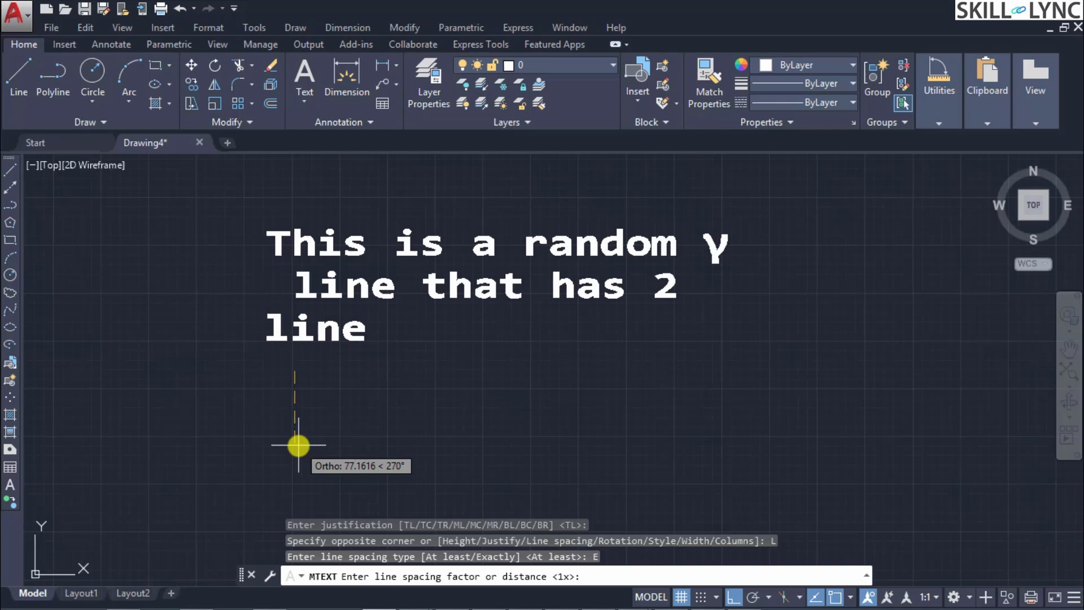
- Try a line spacing value of 2, and enter 25 as the line spacing distance instead
text(2)
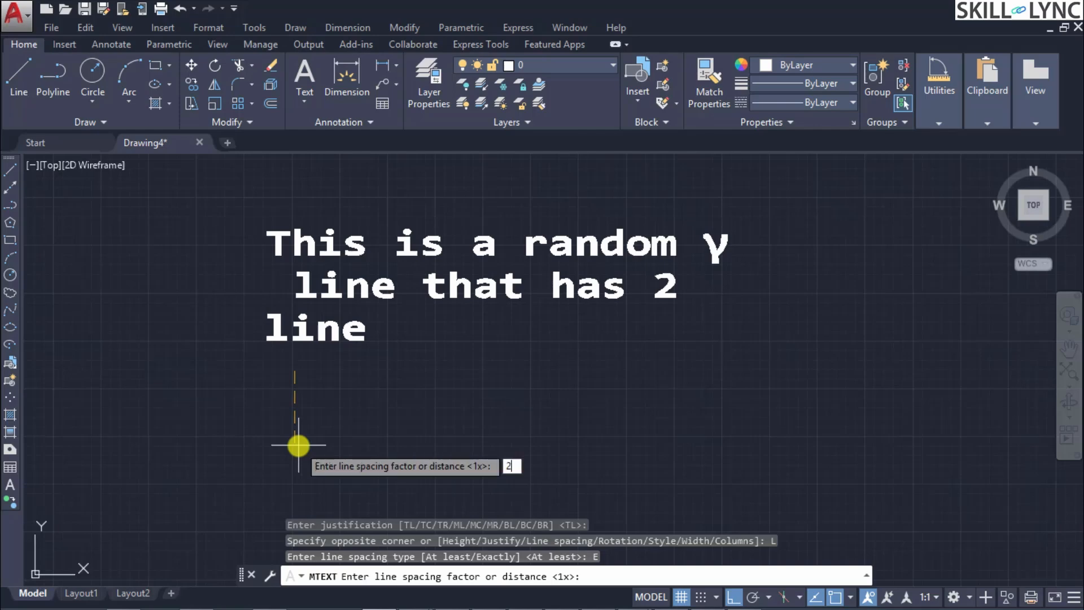
key(Return)
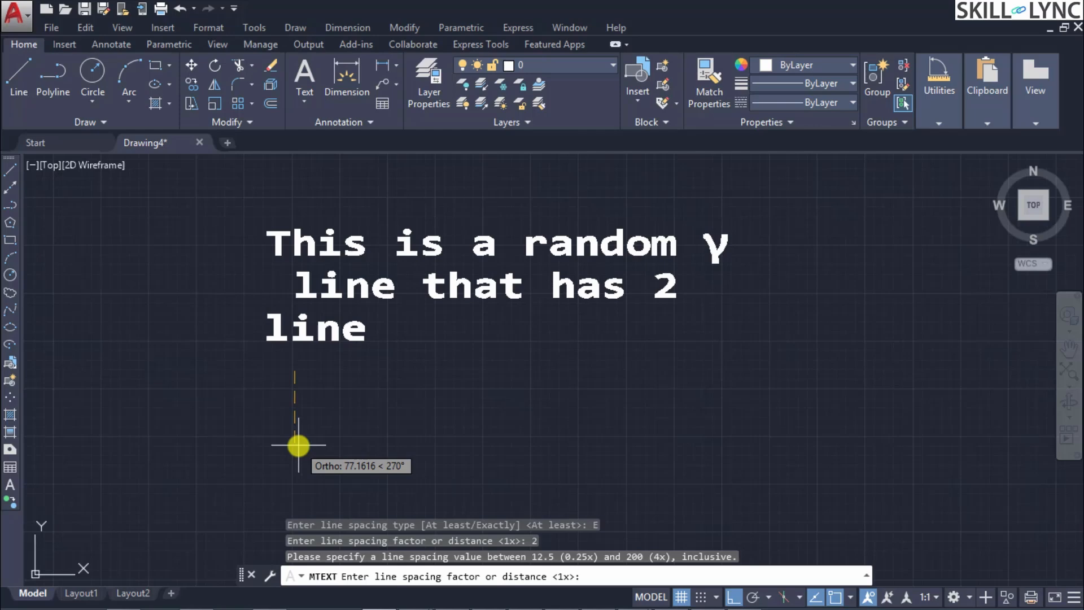
text(25)
key(Return)
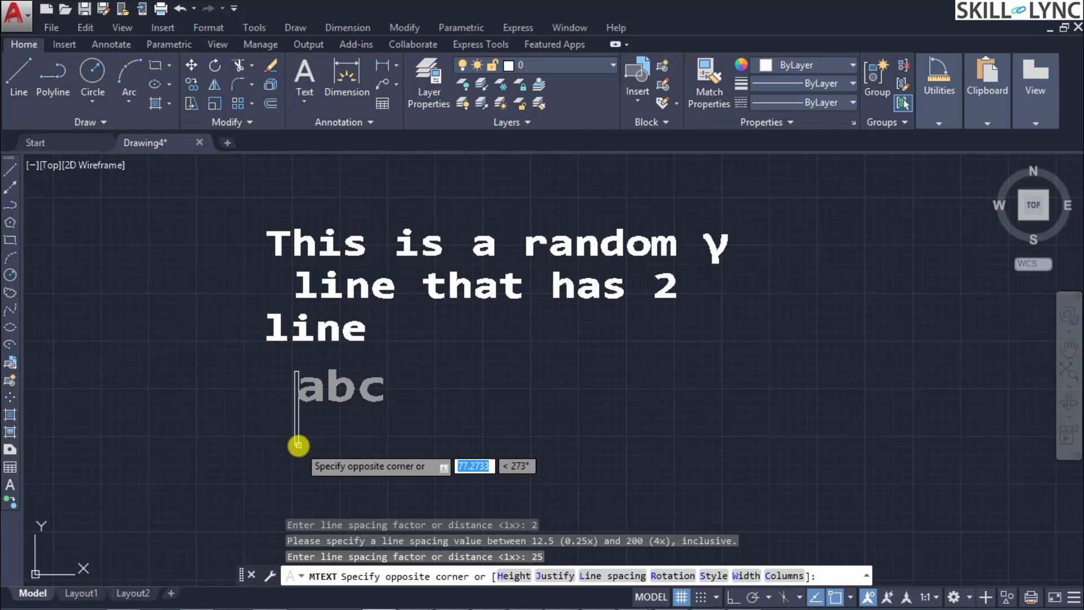
- Set the line spacing of the new multiline text to Exactly with a factor of 2x
text(l)
key(Return)
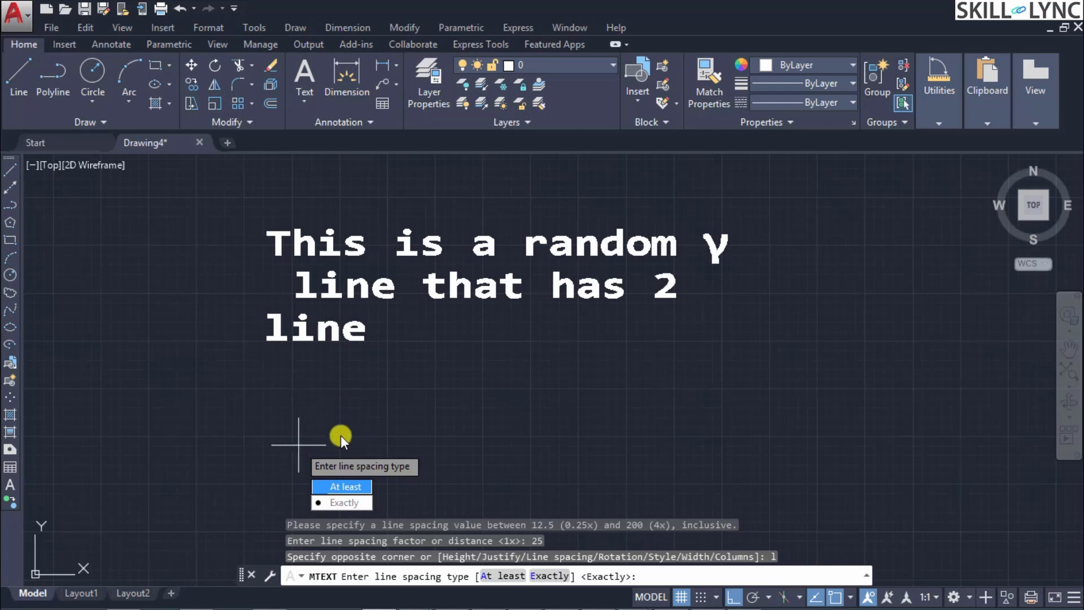
click(346, 502)
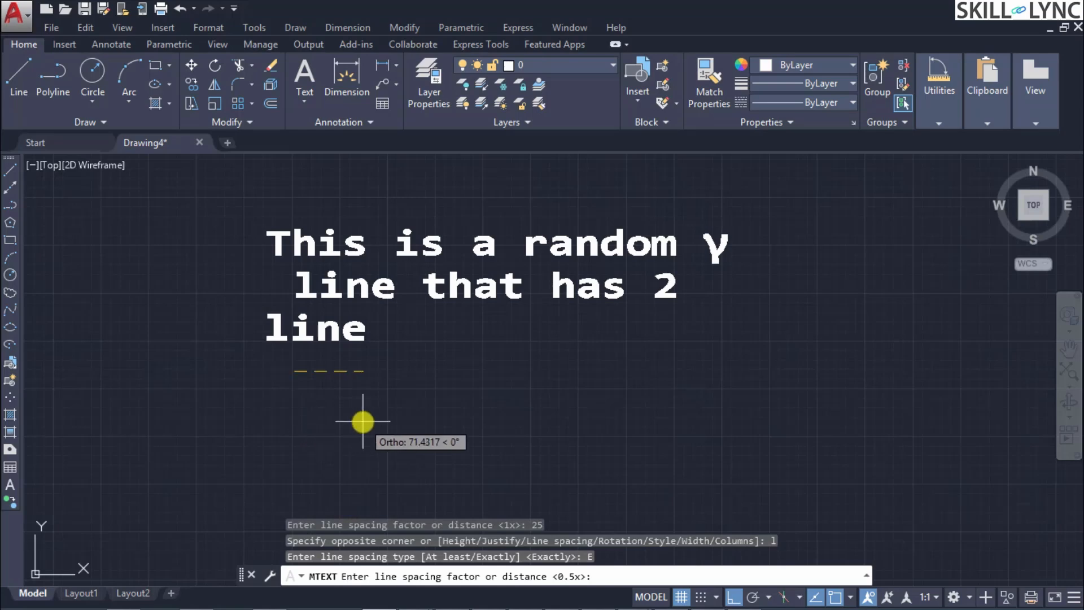
text(2x)
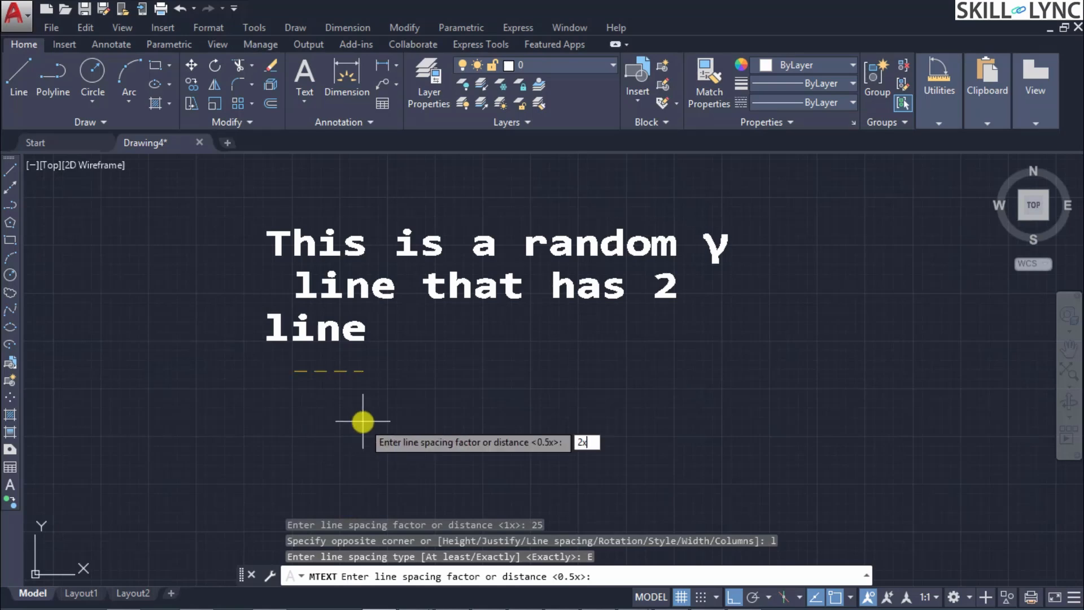
key(Return)
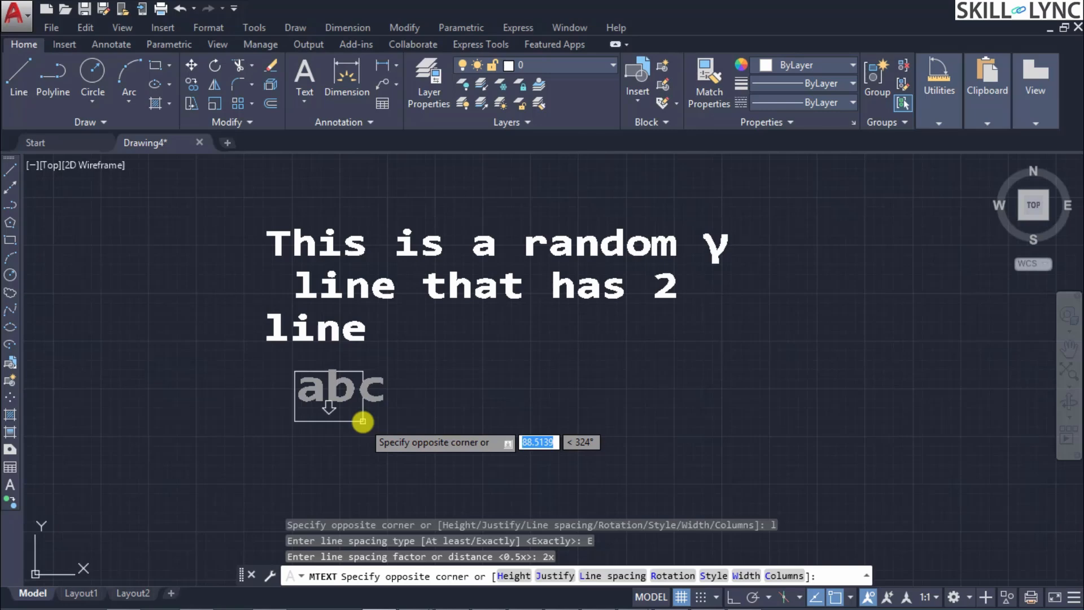
- Choose the rotation option for the new multiline text and accept the default angle of 0
key(Down)
key(Down)
key(Down)
key(Down)
key(Down)
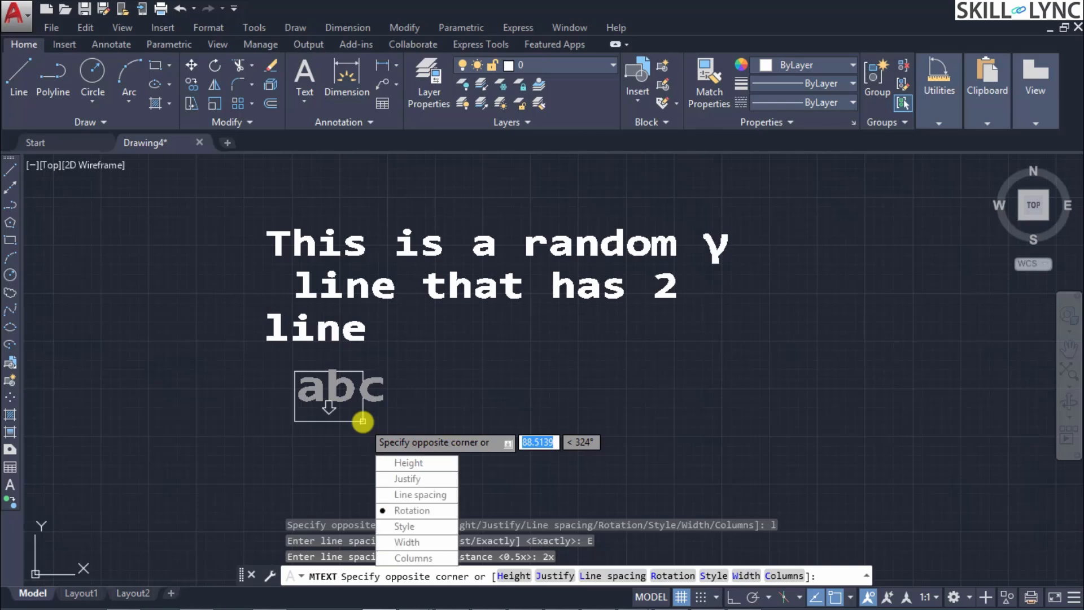
key(Return)
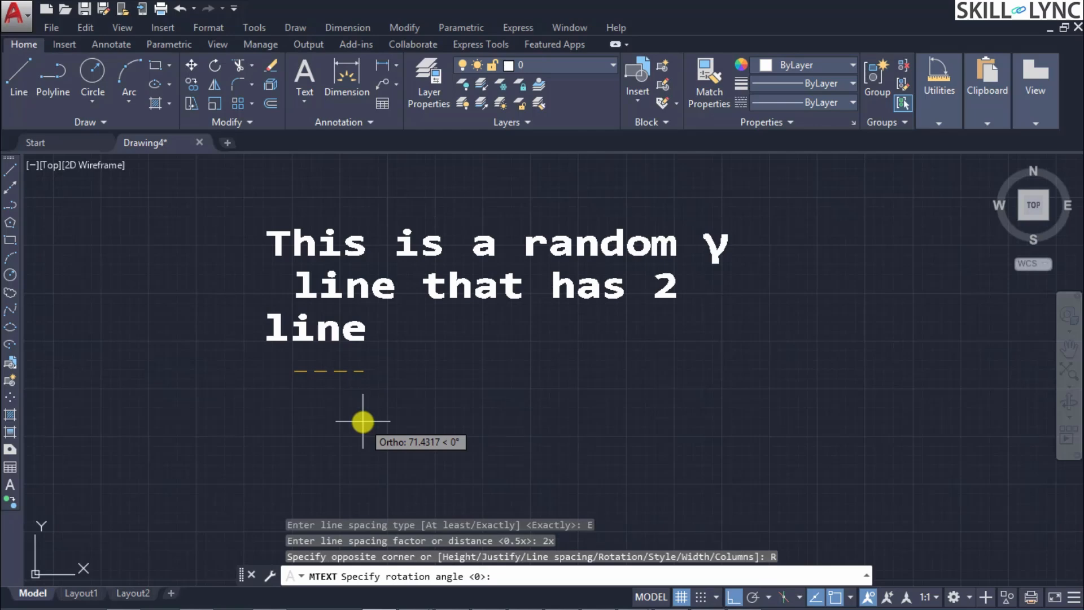
key(Return)
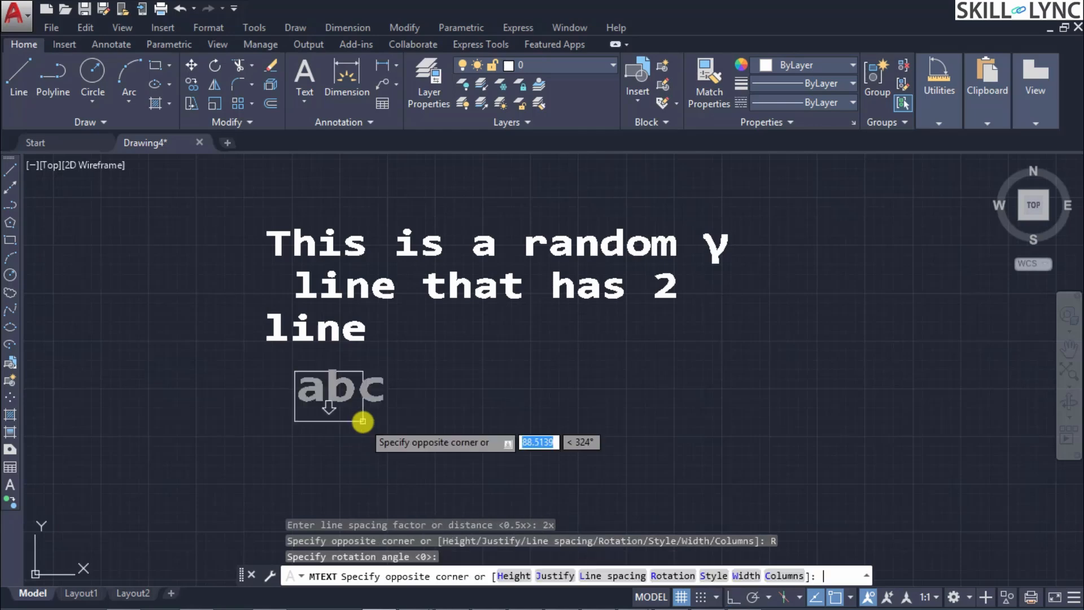
- Choose the style option for the new multiline text and accept the User1 text style
key(Down)
key(Down)
key(Down)
key(Down)
key(Down)
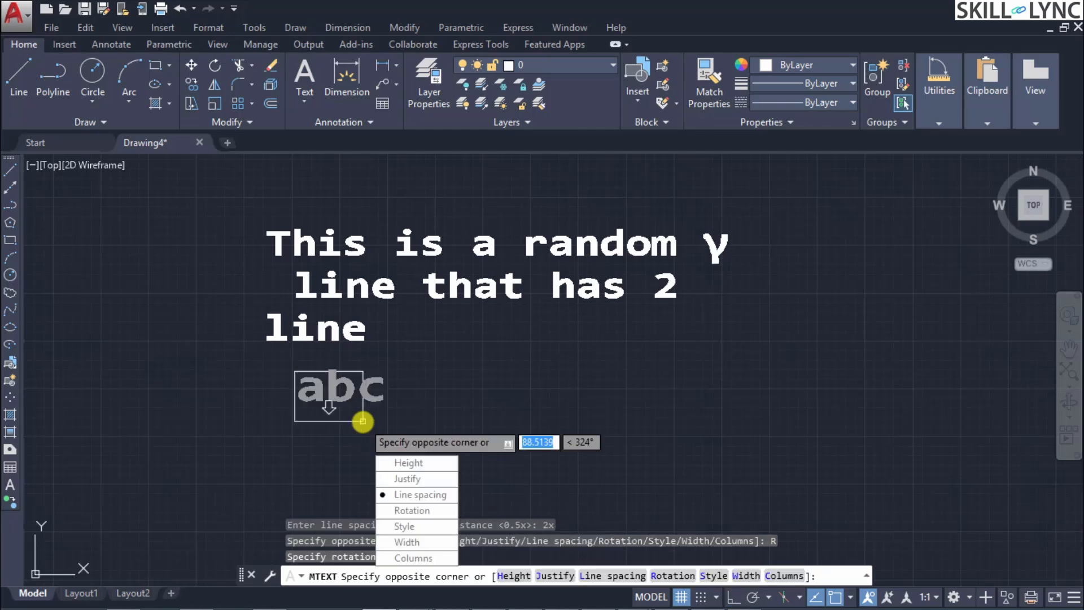
key(Return)
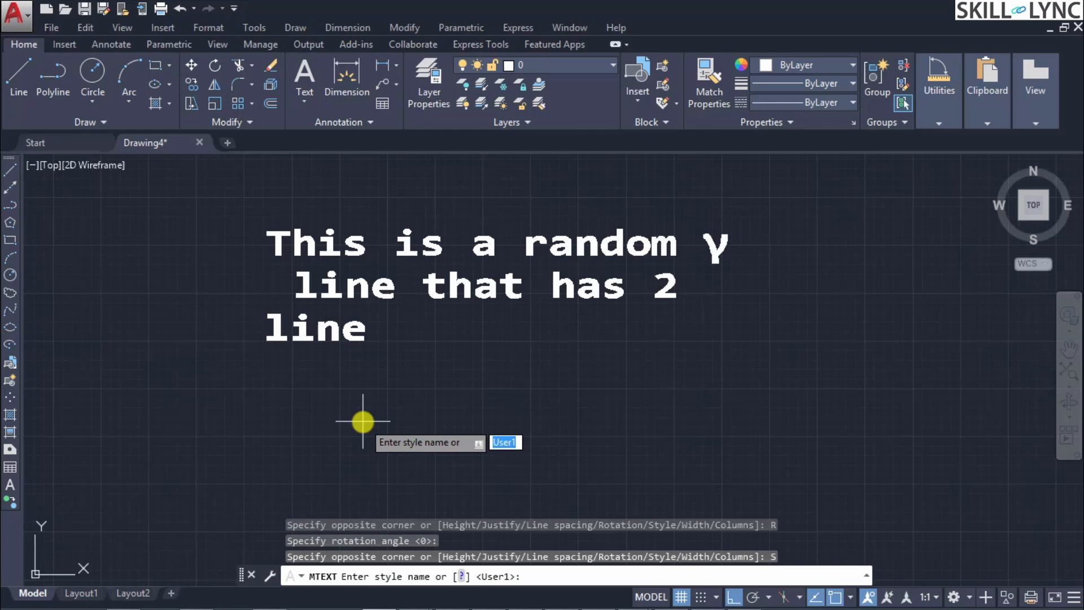
key(Down)
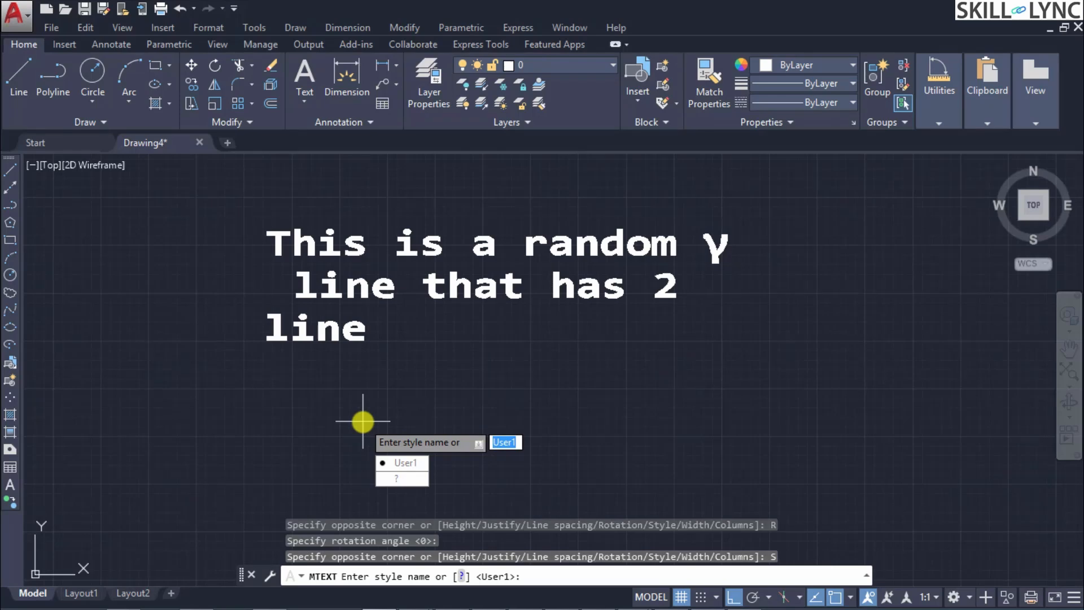
key(Return)
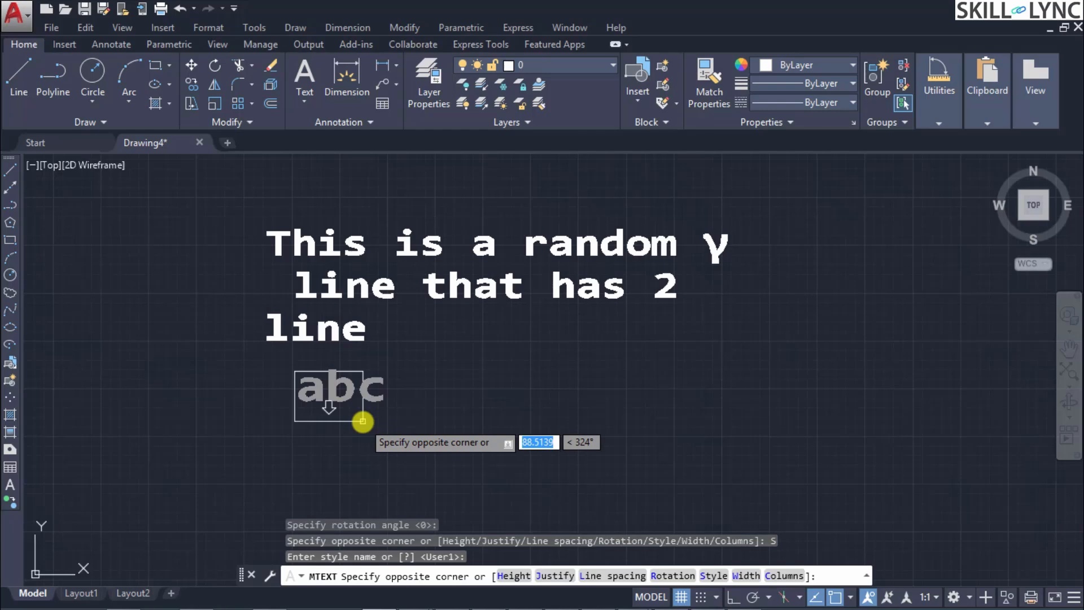
- Set the width of the new multiline text to 50
text(w)
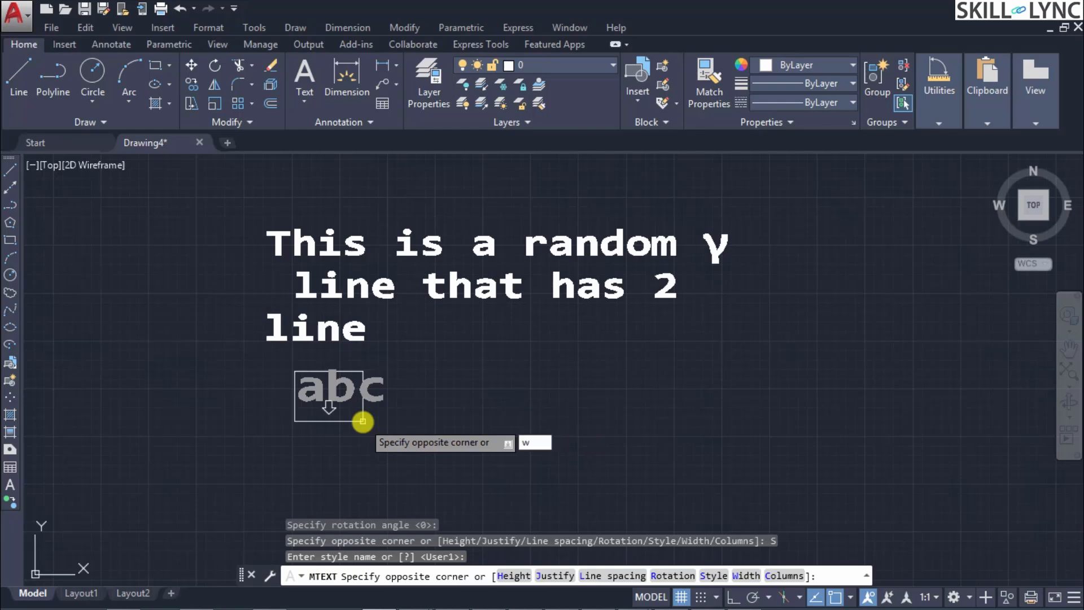
key(BackSpace)
key(Down)
key(Down)
key(Down)
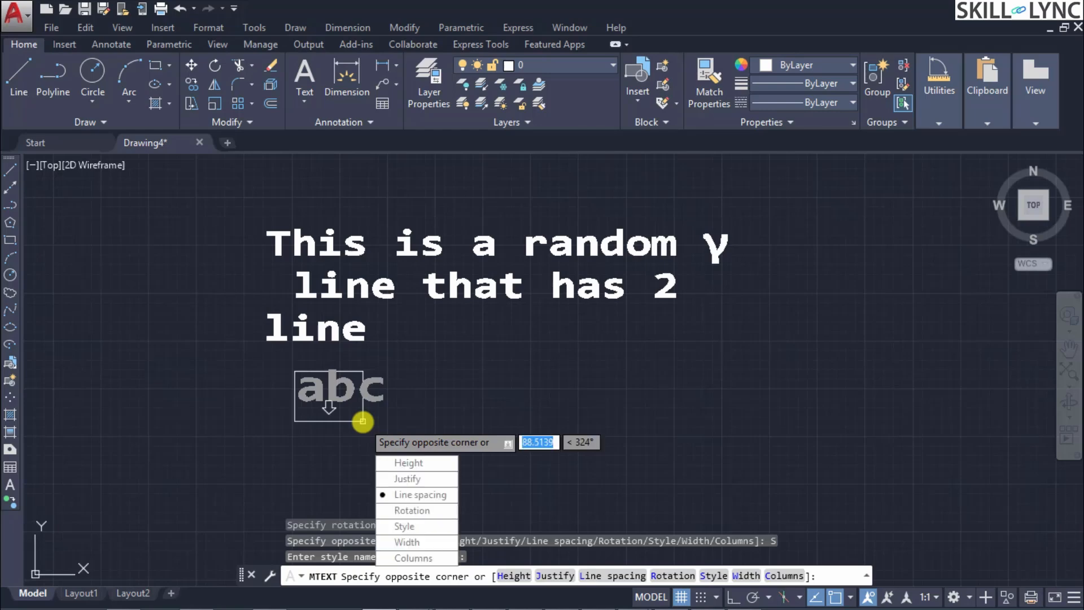
key(Down)
key(Down)
key(Down)
key(Return)
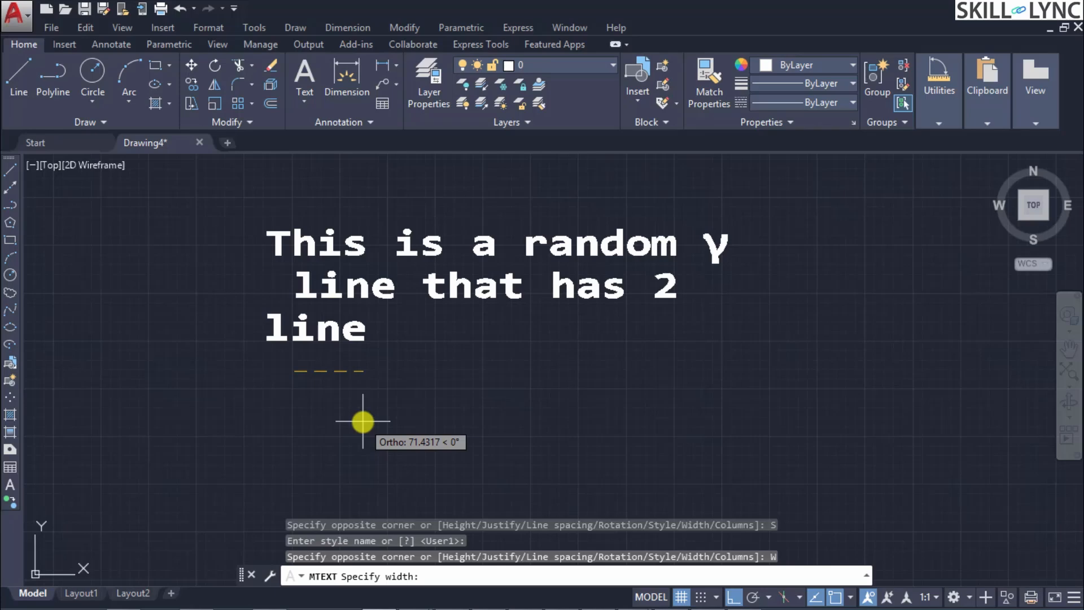
text(50)
key(Return)
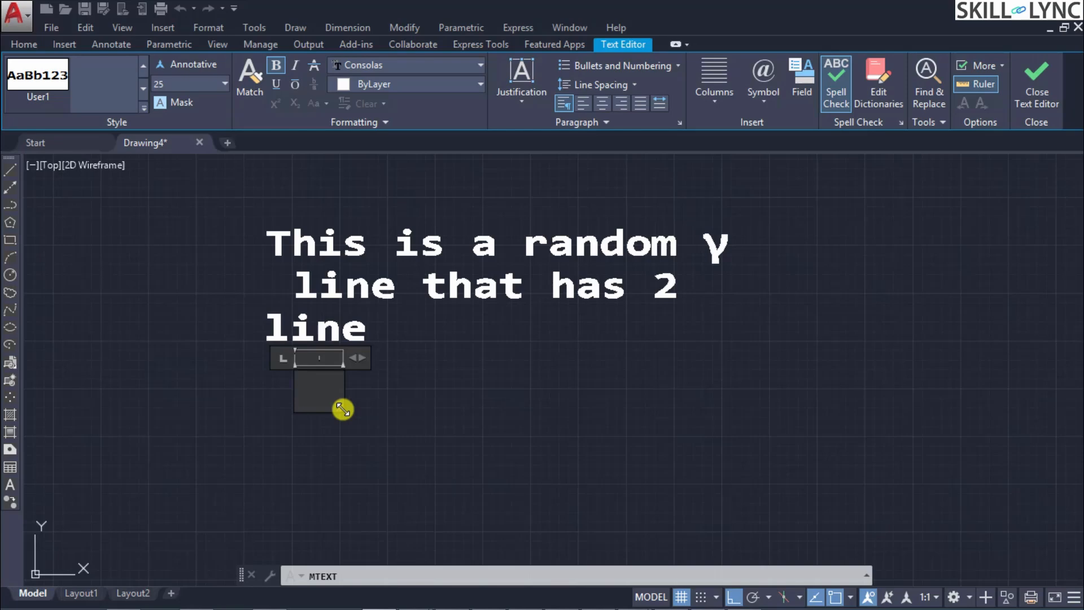
- Stretch the empty text box wider and taller, and leave the text editor without entering any text
drag(342, 408, 821, 533)
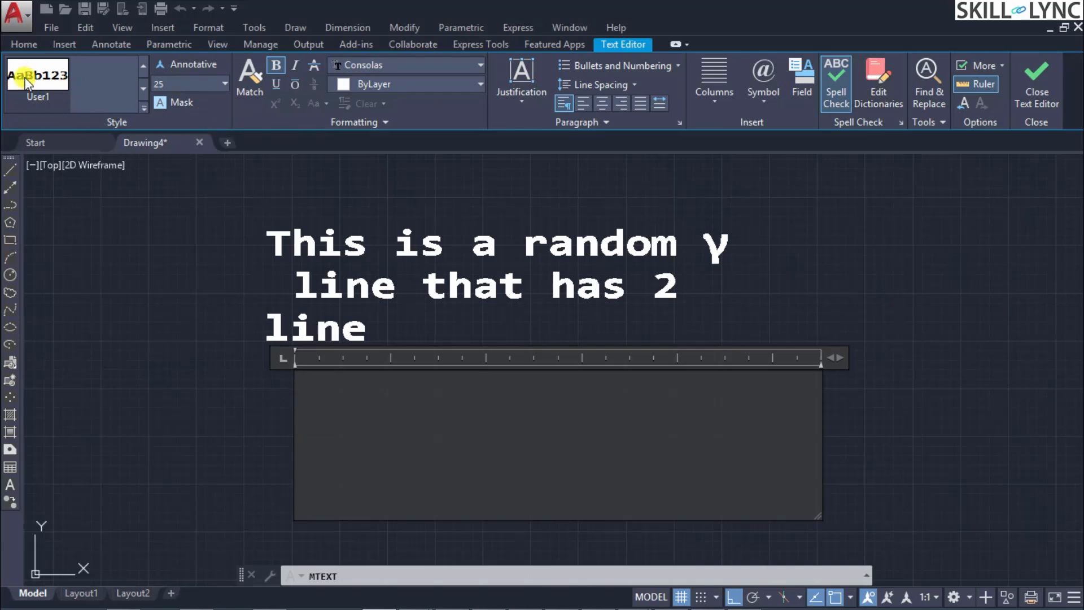
click(890, 417)
- Start another multiline text with its first corner just below the existing three-line text
text(mte)
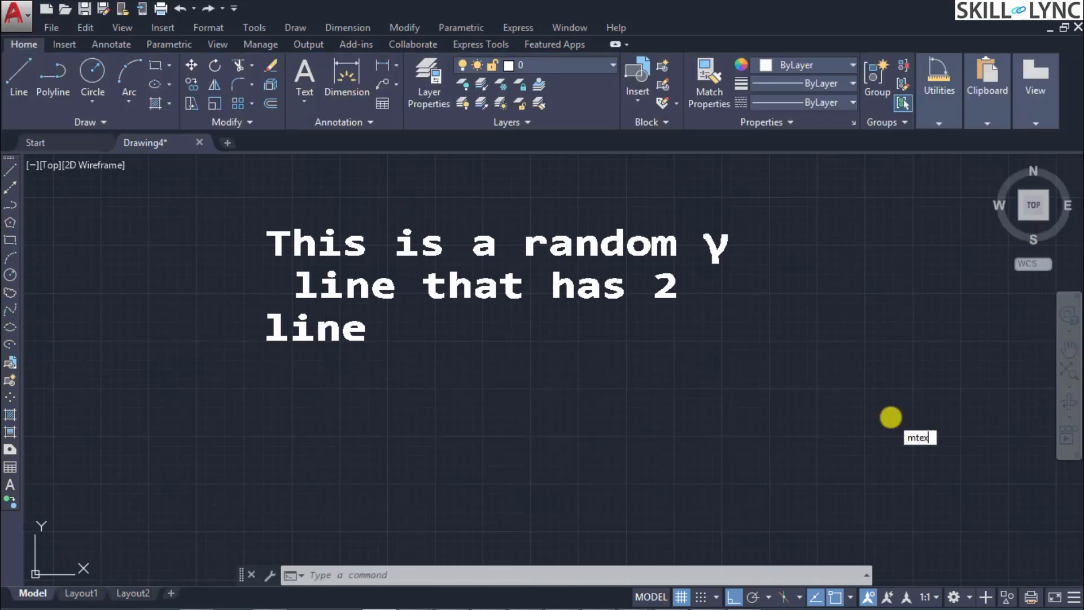
text(x)
key(Return)
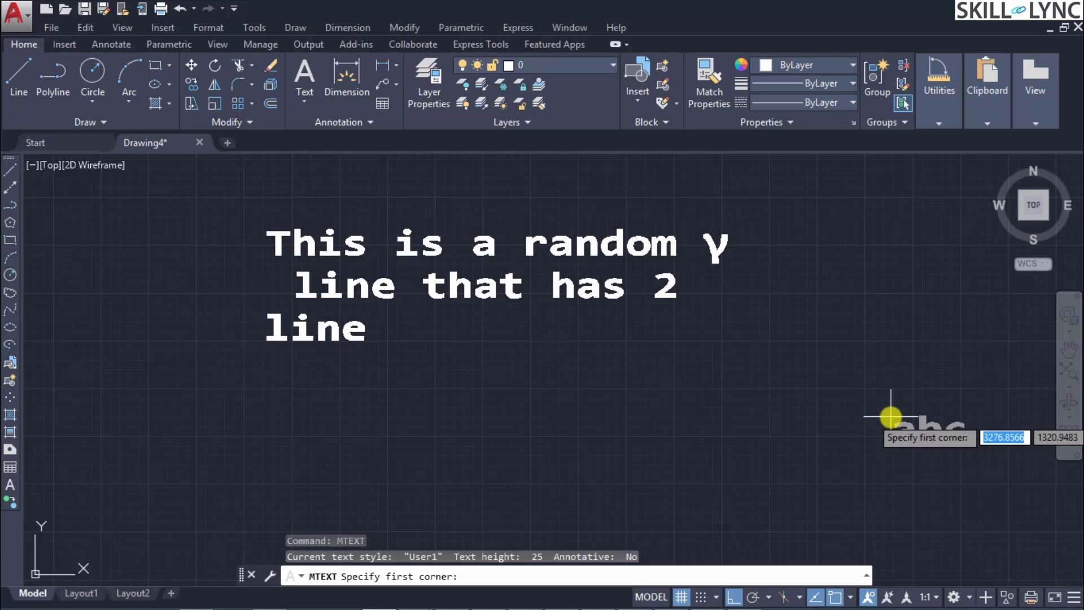
click(286, 368)
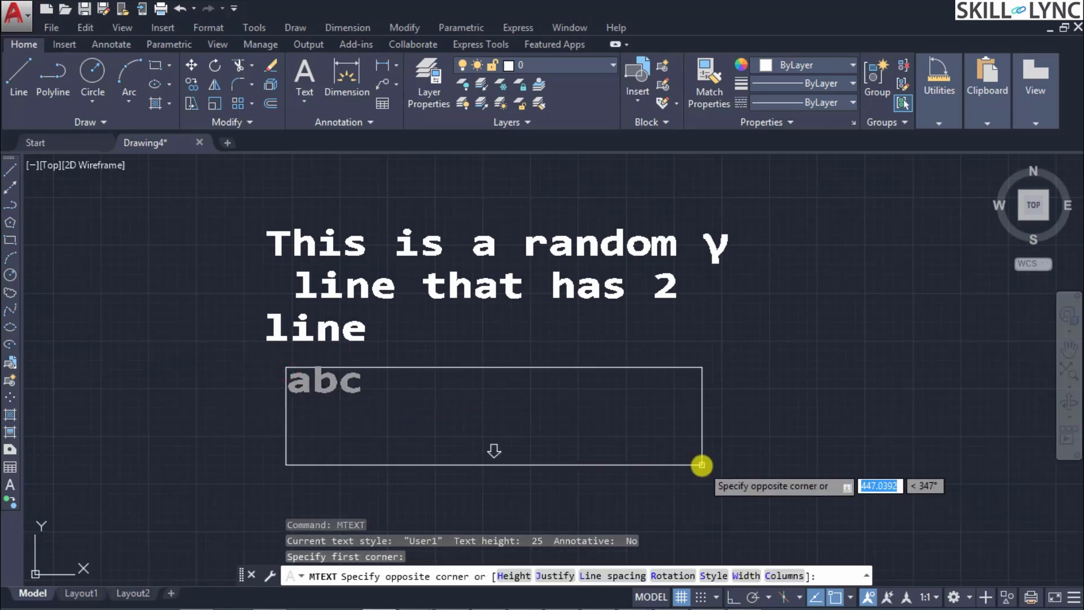
- Give the multiline text dynamic columns, accepting a column width of 750, gutter width of 125 and column height of 250
key(Down)
key(Down)
key(Down)
key(Down)
key(Down)
key(Down)
key(Down)
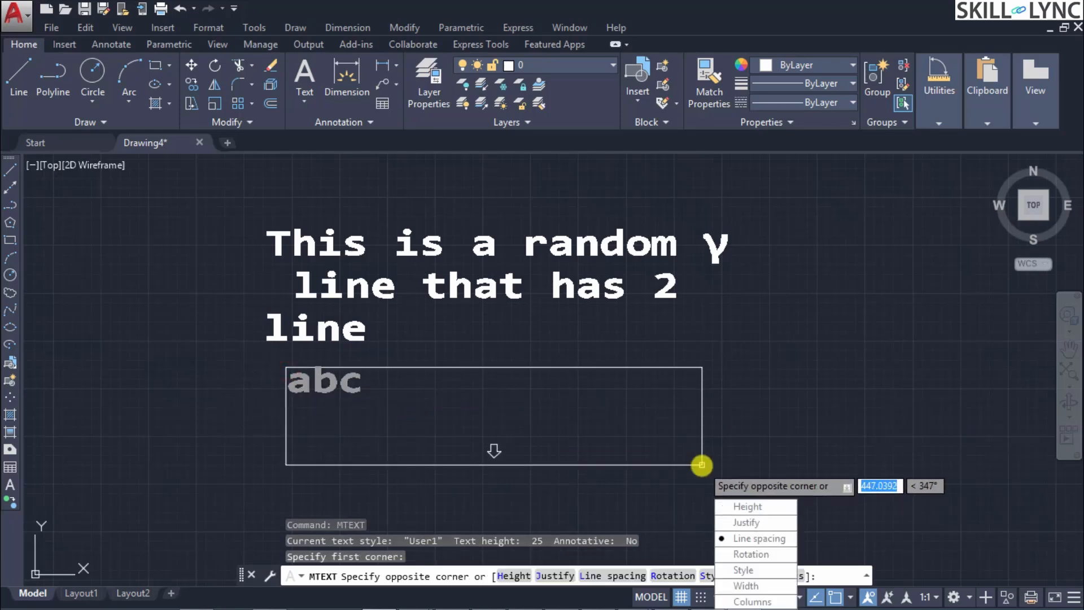
key(Down)
key(Return)
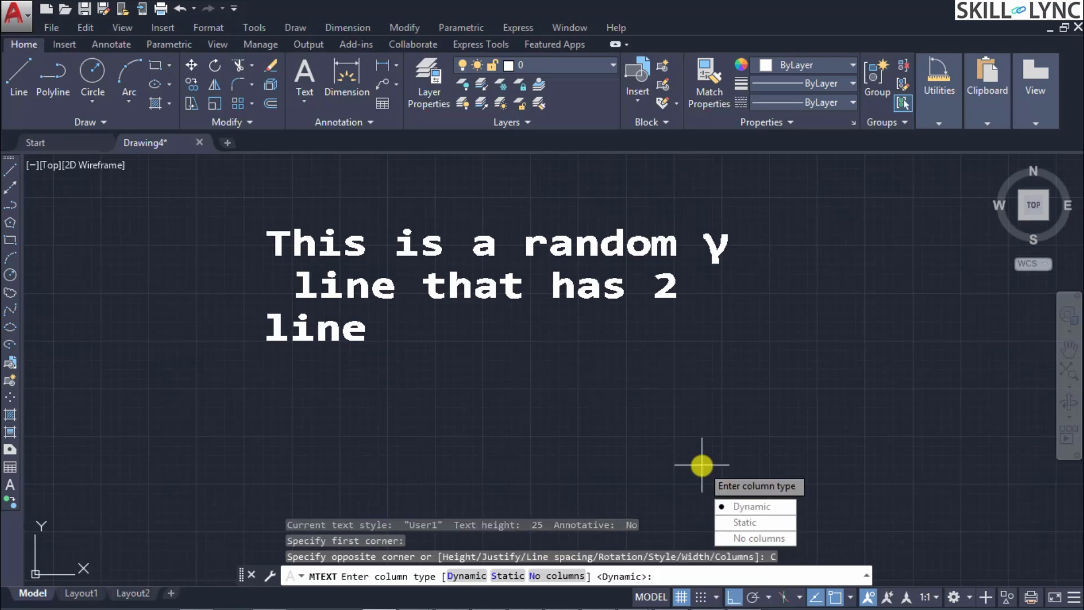
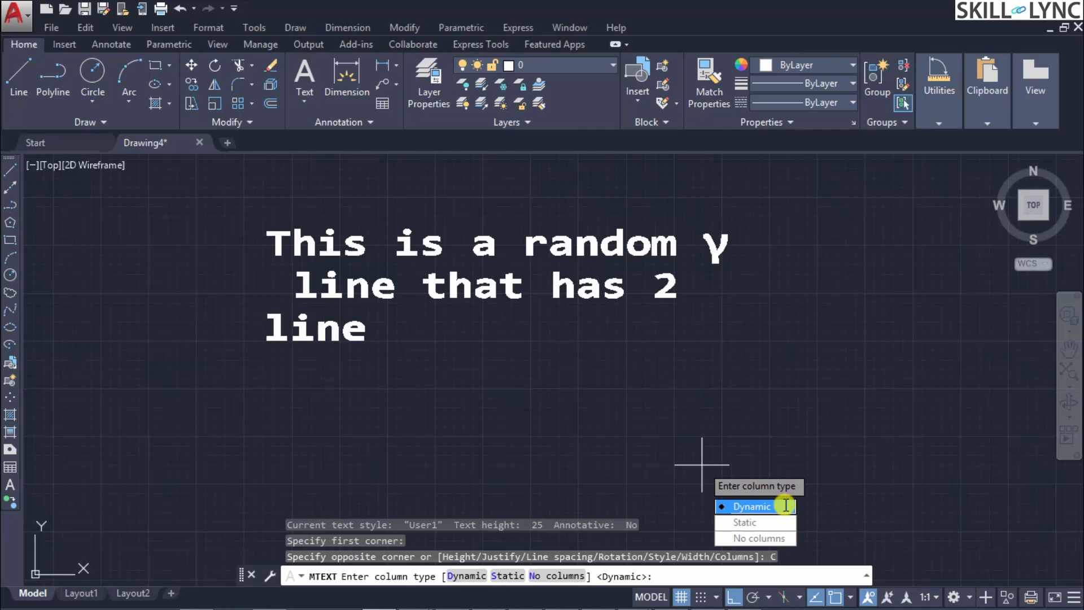
click(786, 505)
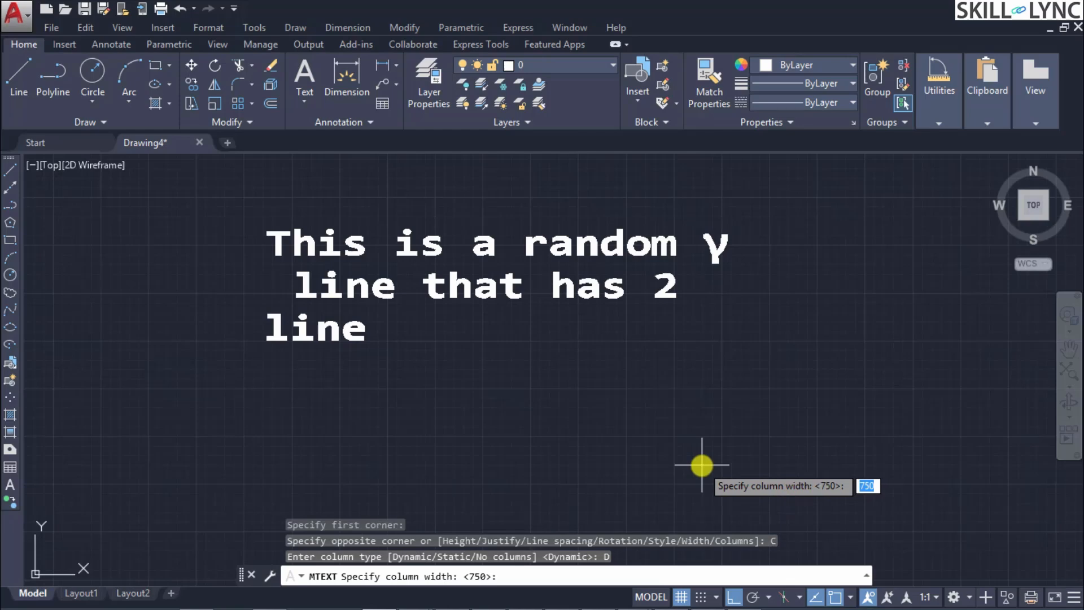
key(Return)
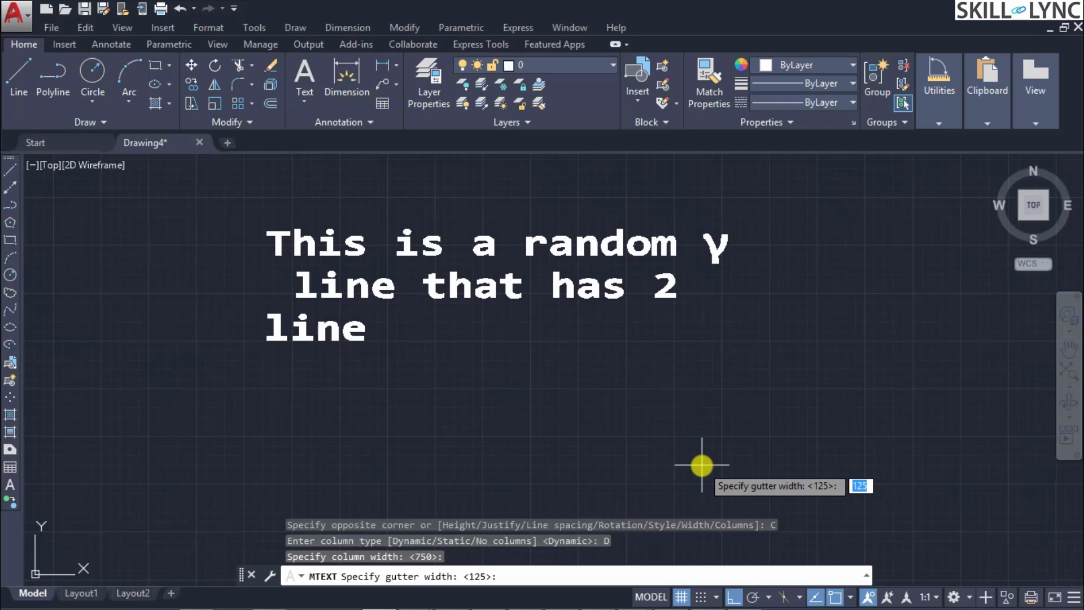
key(Return)
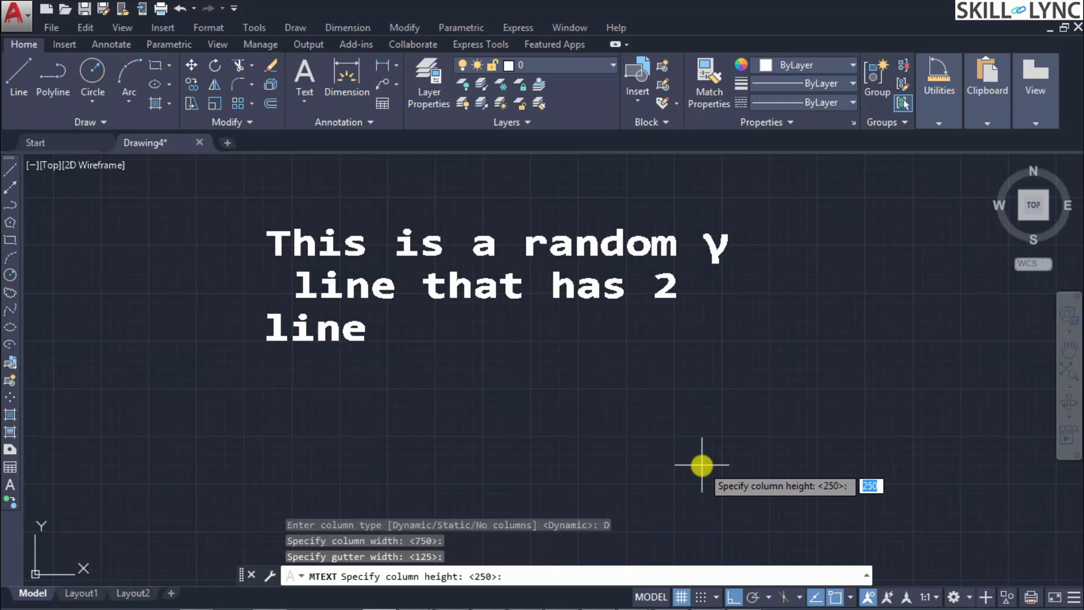
key(Return)
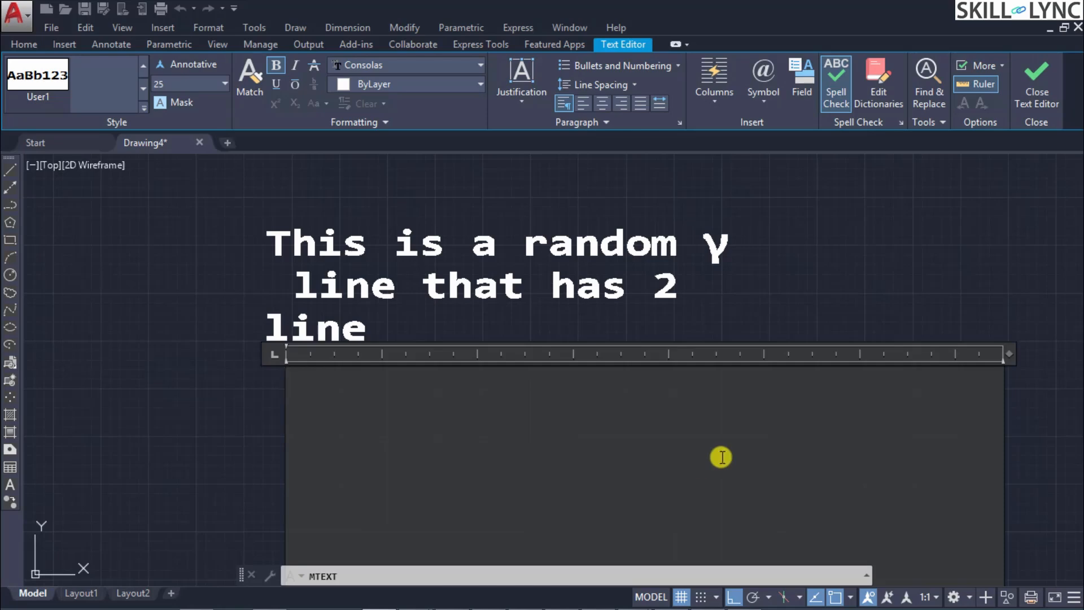
- Place two tab stops on the first column's ruler and look over the available column options
click(666, 359)
drag(645, 356, 551, 360)
click(718, 100)
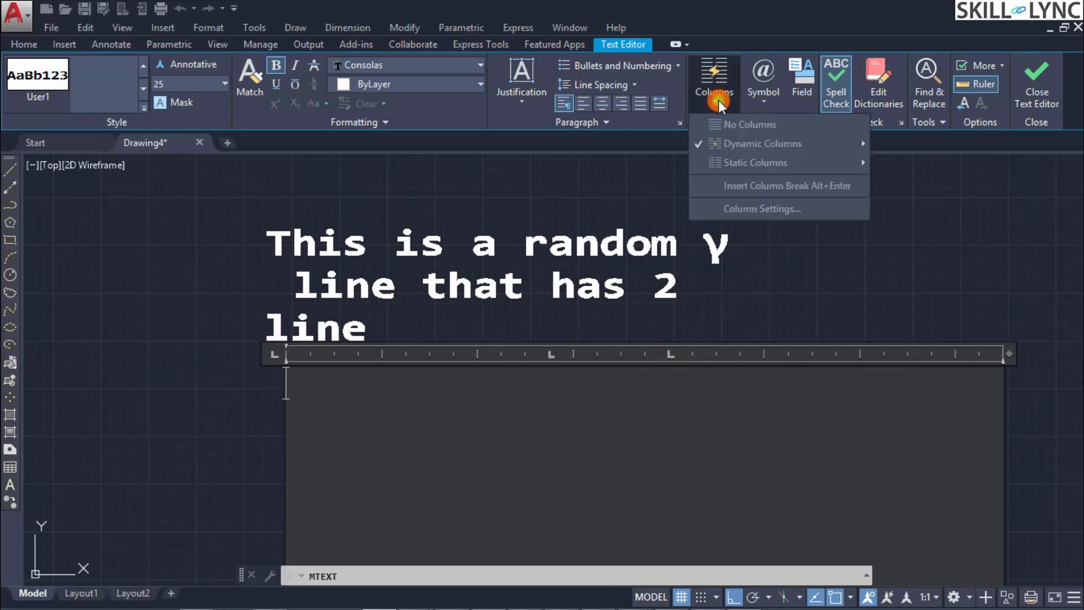
mouse_move(730, 150)
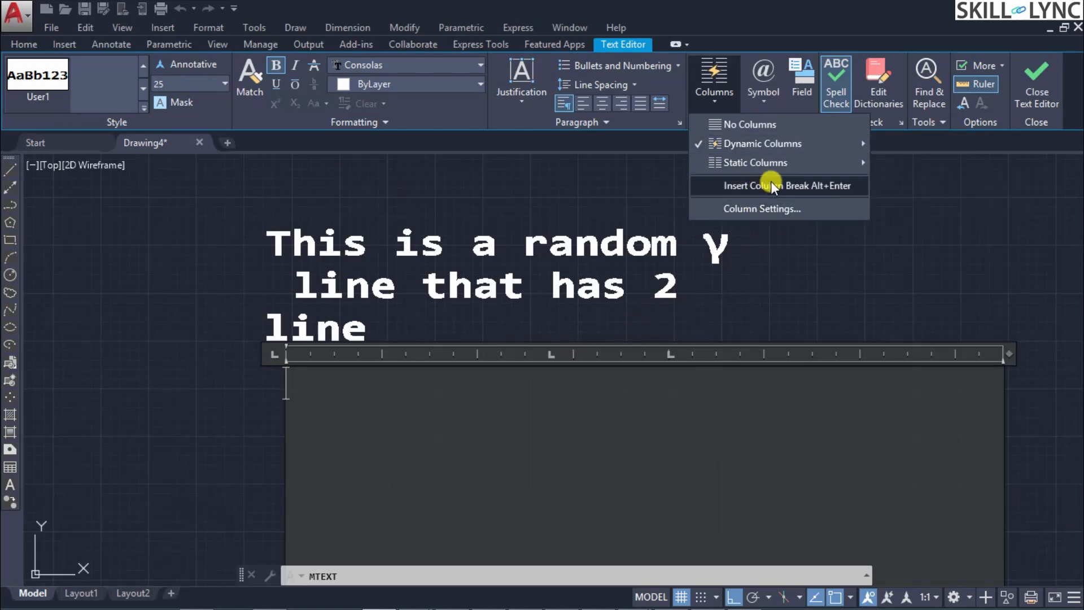
click(370, 411)
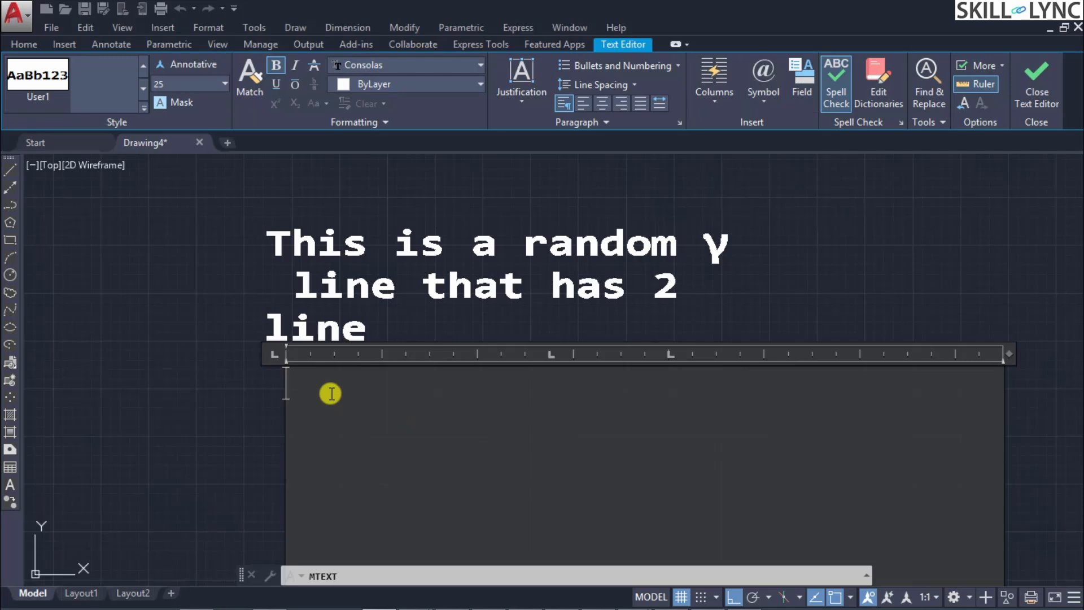
- Try Name as the first column's heading, and enter S.No in its place
text(Name)
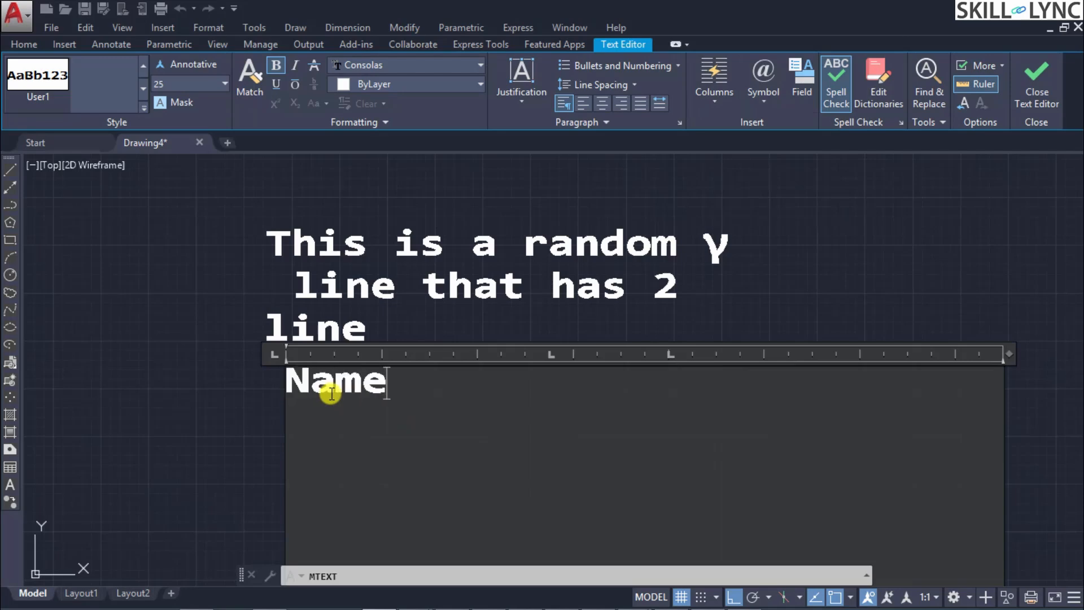
key(BackSpace)
key(BackSpace)
key(BackSpace)
key(BackSpace)
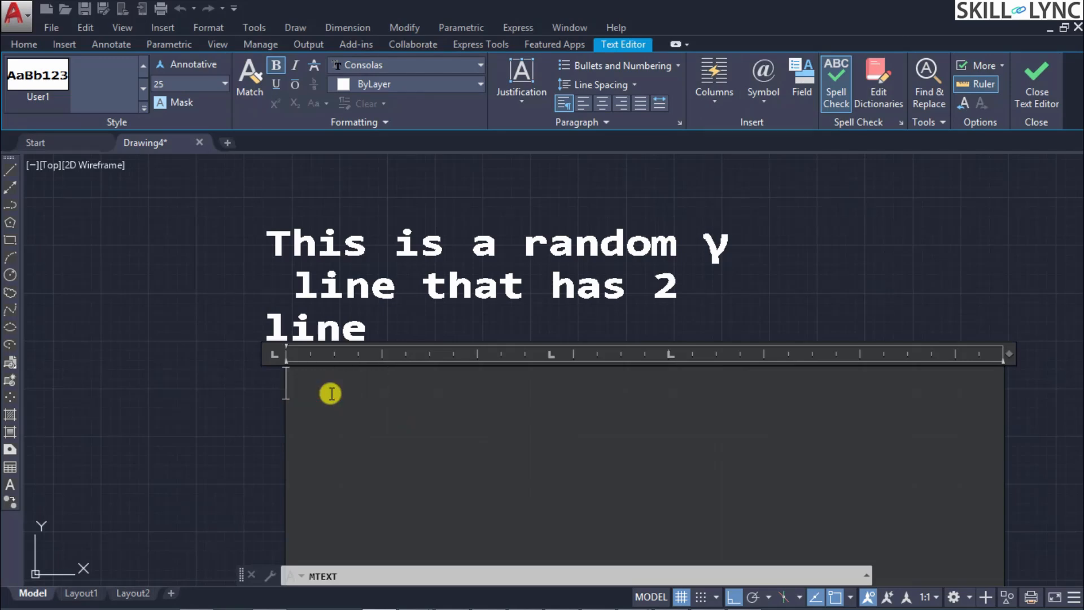
text(S.No)
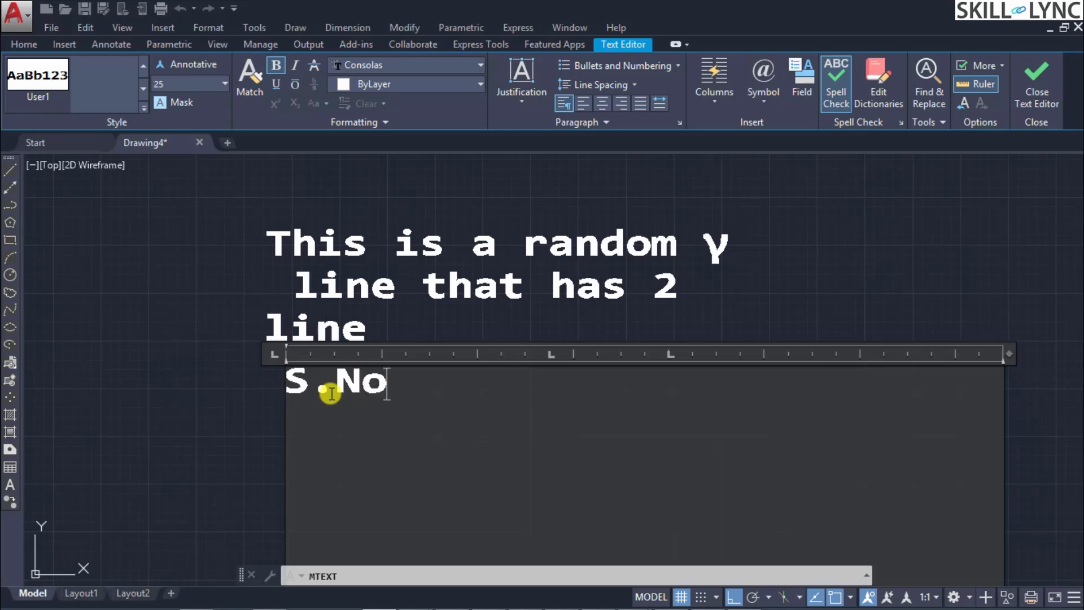
- Insert a column break after S.No to continue in a second column
click(717, 99)
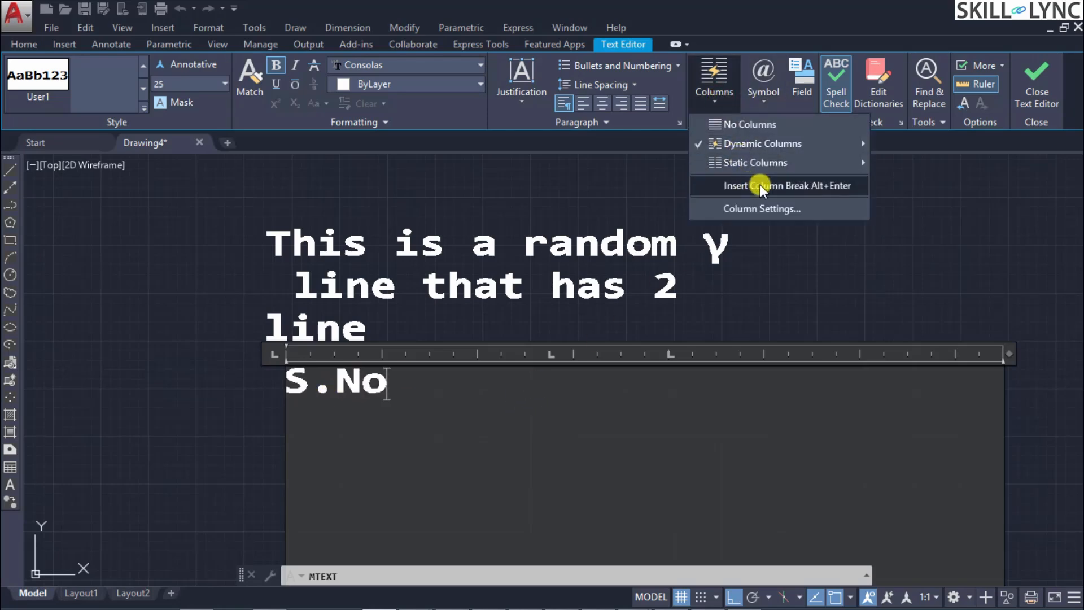
click(404, 386)
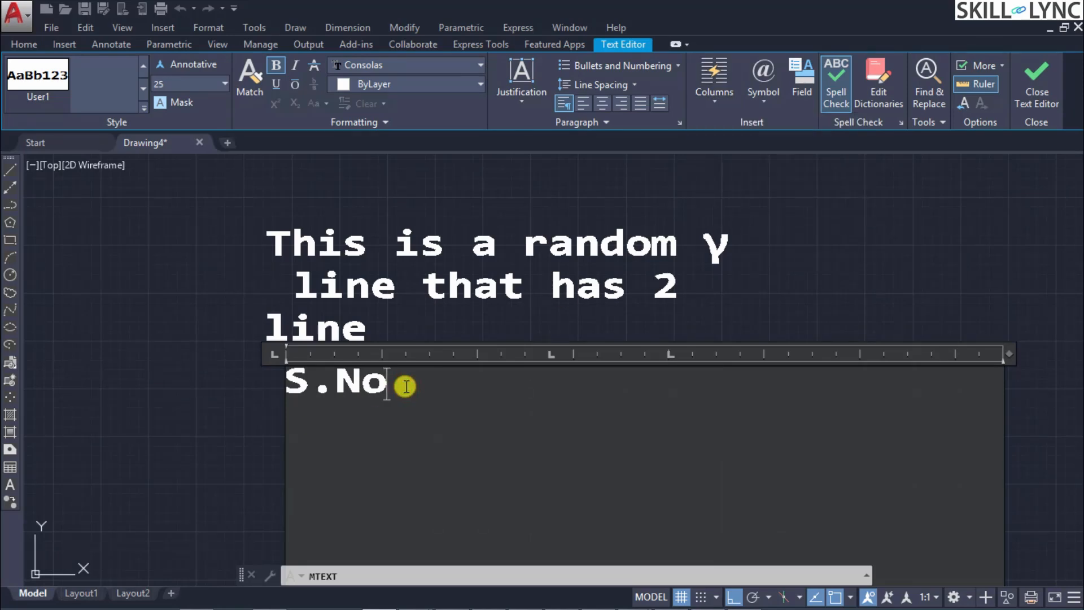
key(alt+Return)
scroll(524, 382, down, 7)
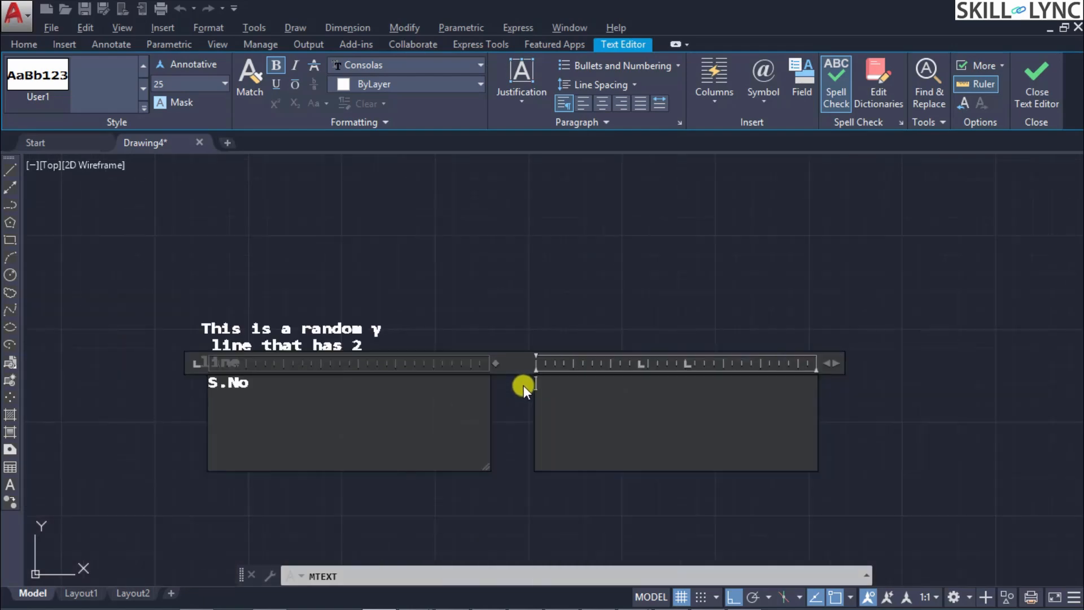
- Narrow the two dynamic columns to about 162, enlarge the gutter between them, and widen both columns again
scroll(523, 388, up, 2)
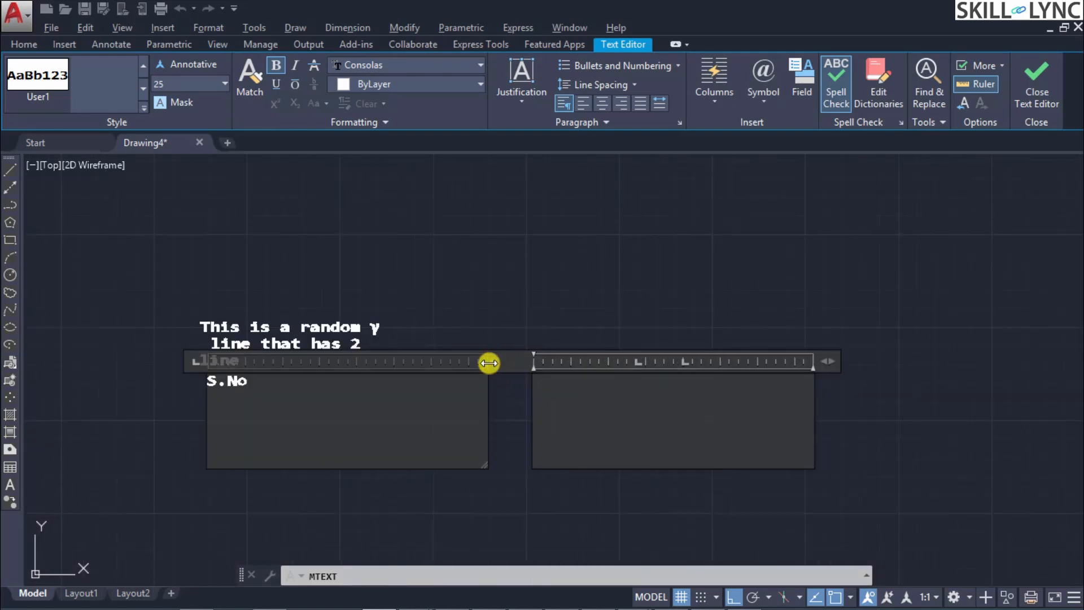
drag(489, 363, 489, 363)
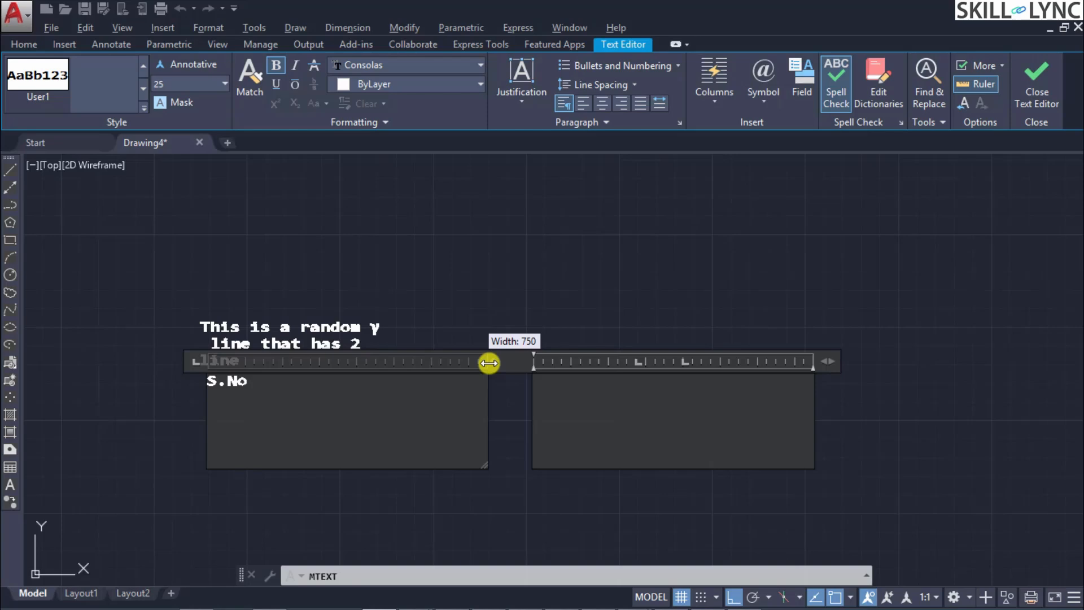
drag(489, 363, 269, 375)
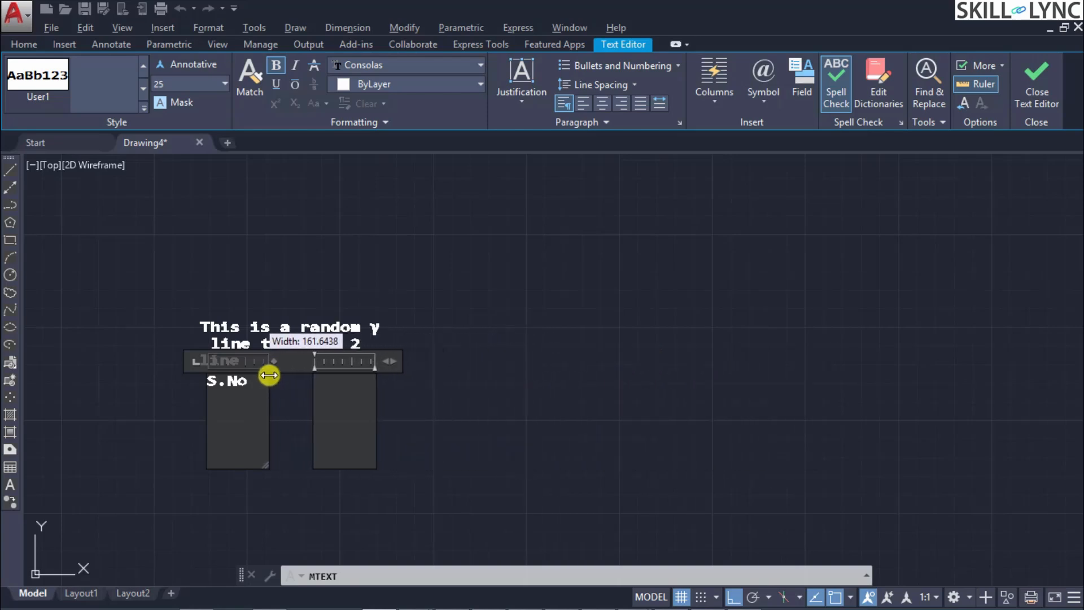
drag(388, 361, 436, 361)
click(360, 367)
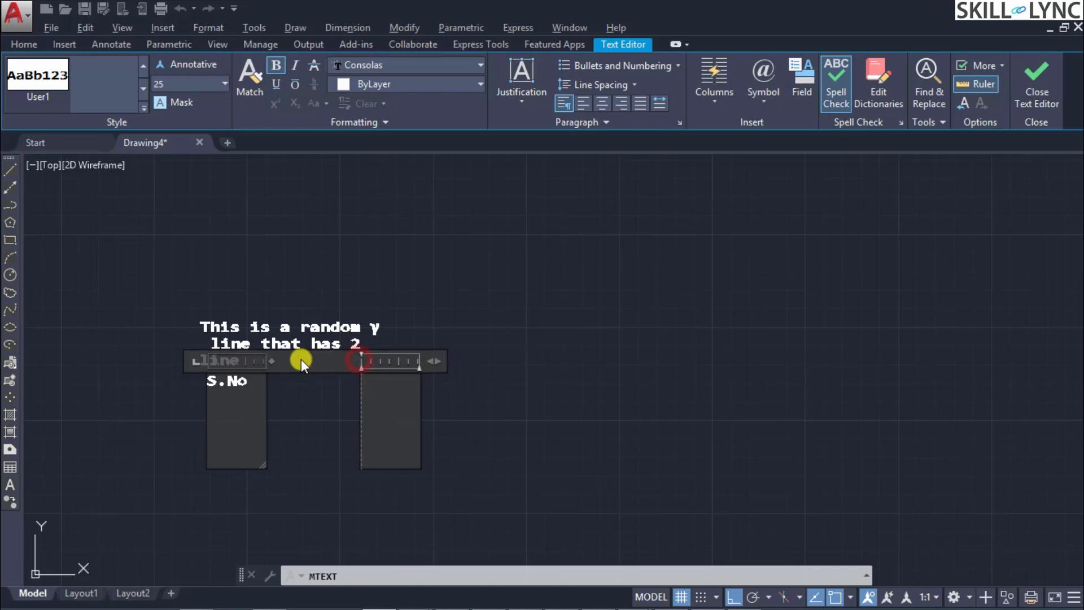
drag(271, 362, 330, 370)
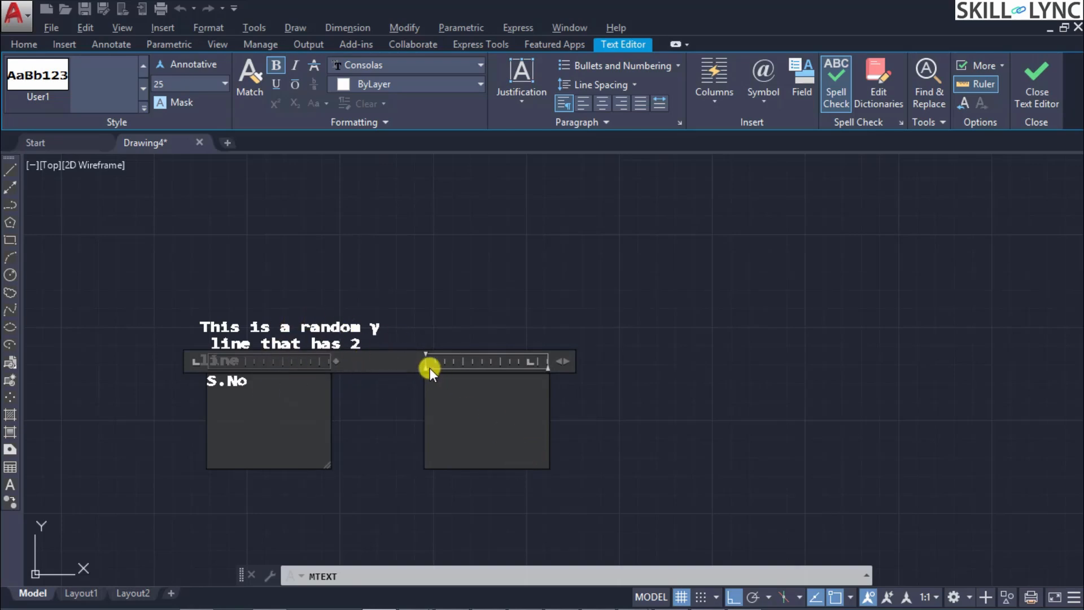
- Enter Product Name of spec in the second column, and widen the columns
click(446, 390)
text(Product Name)
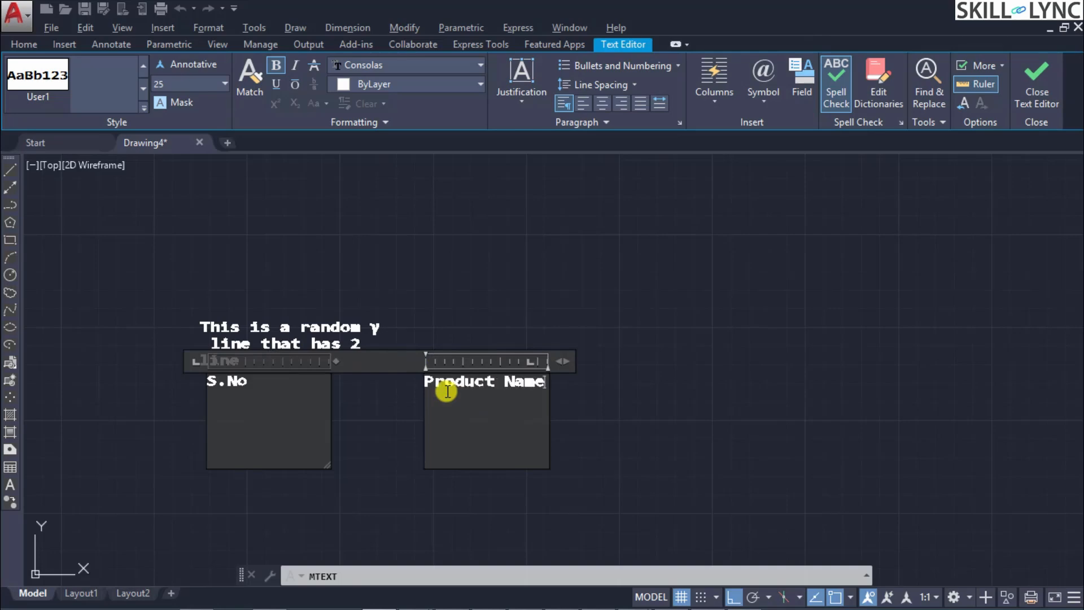
text( of spec)
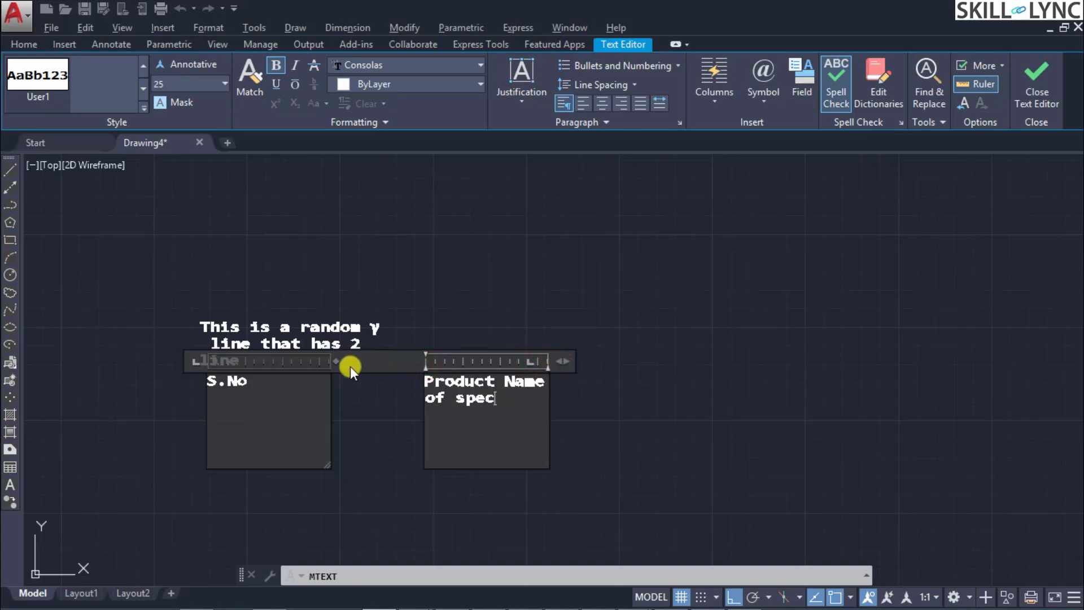
drag(334, 361, 404, 368)
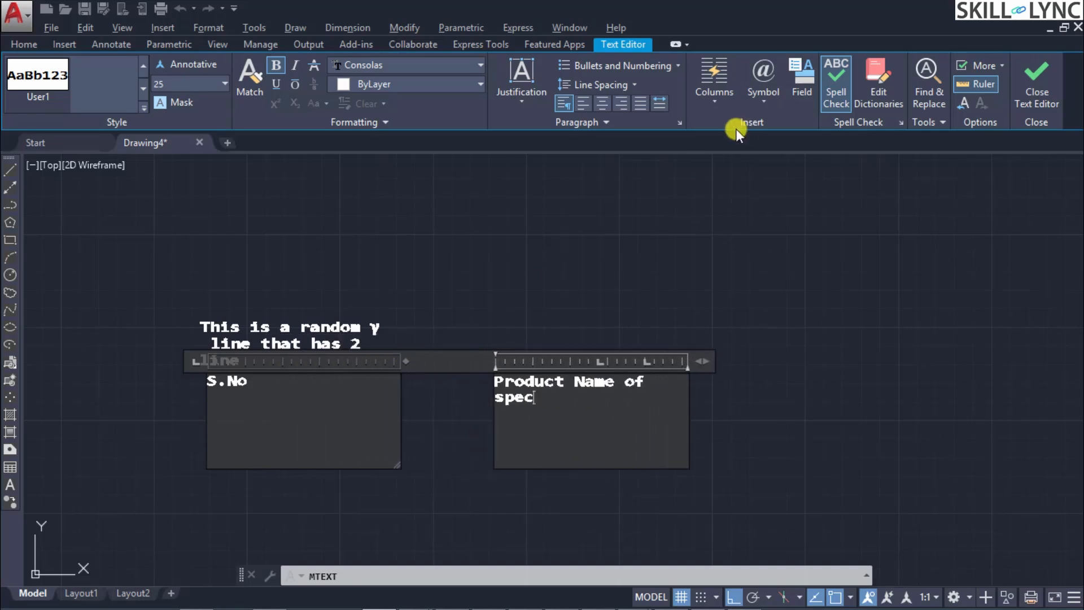
- Choose dynamic columns with auto height for the multiline text
click(713, 104)
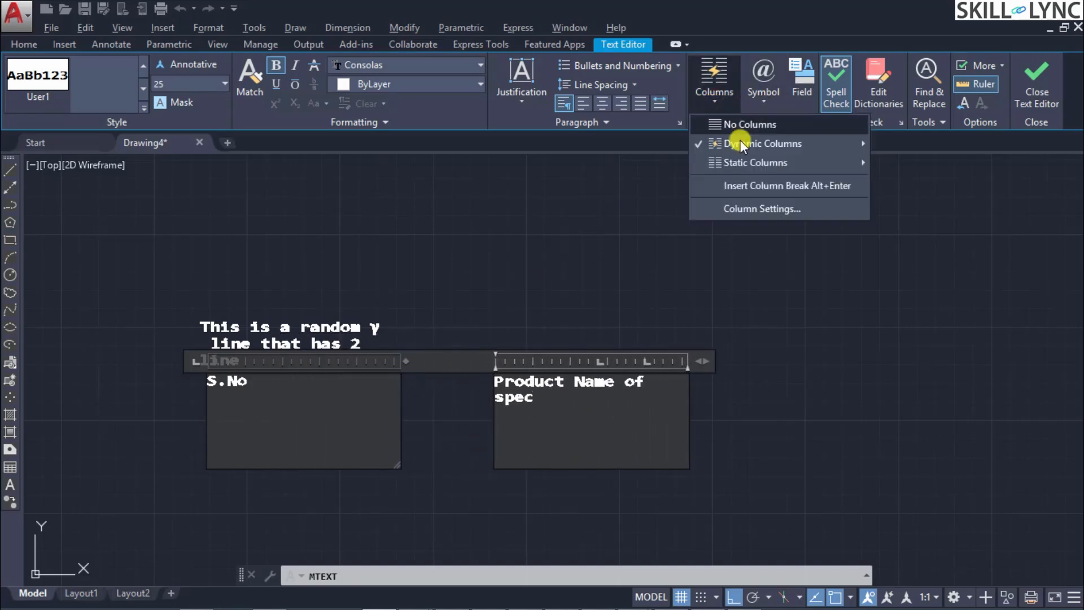
mouse_move(740, 140)
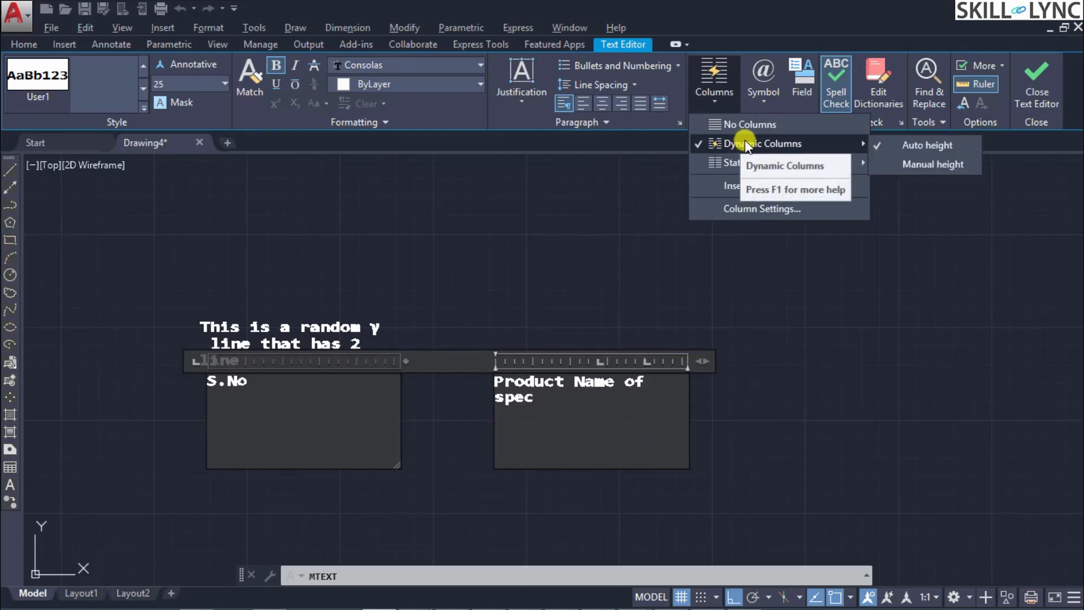
click(912, 145)
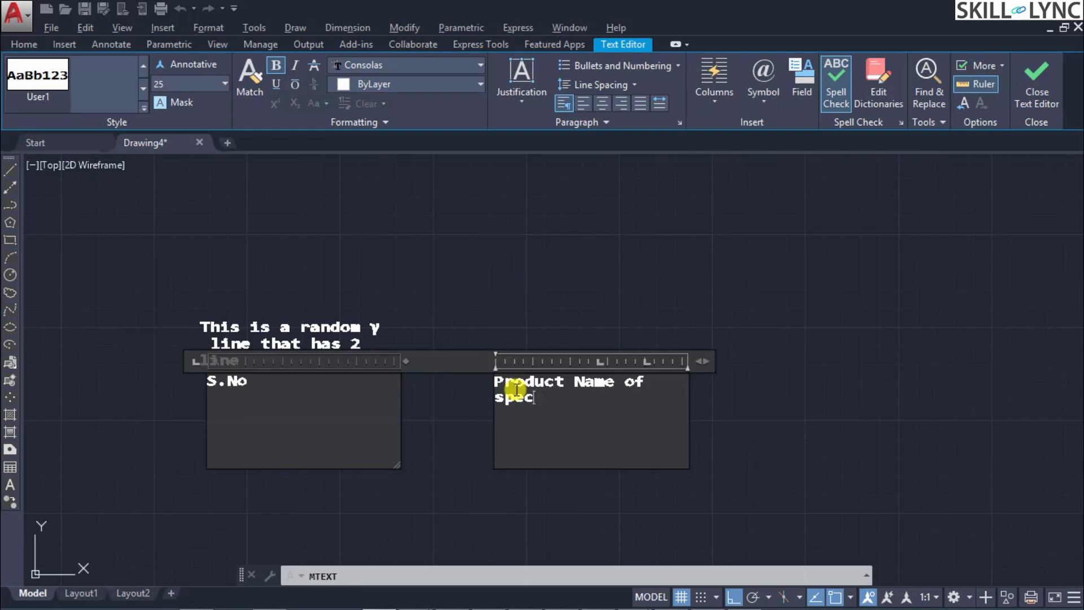
- Switch the multiline text to four static columns, resize each to about 313 wide, and finish editing
click(713, 99)
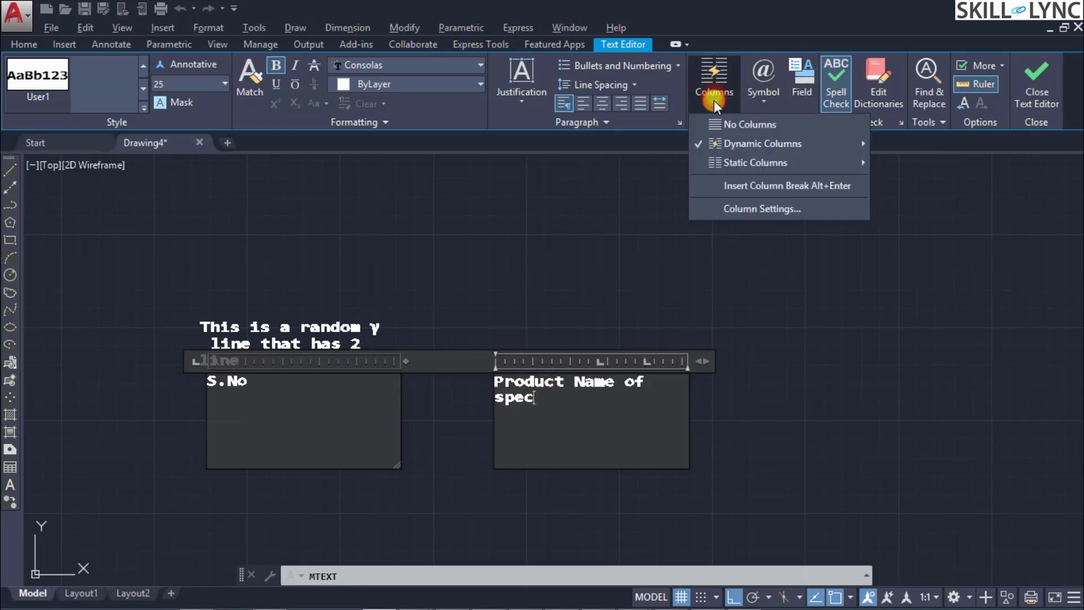
mouse_move(719, 166)
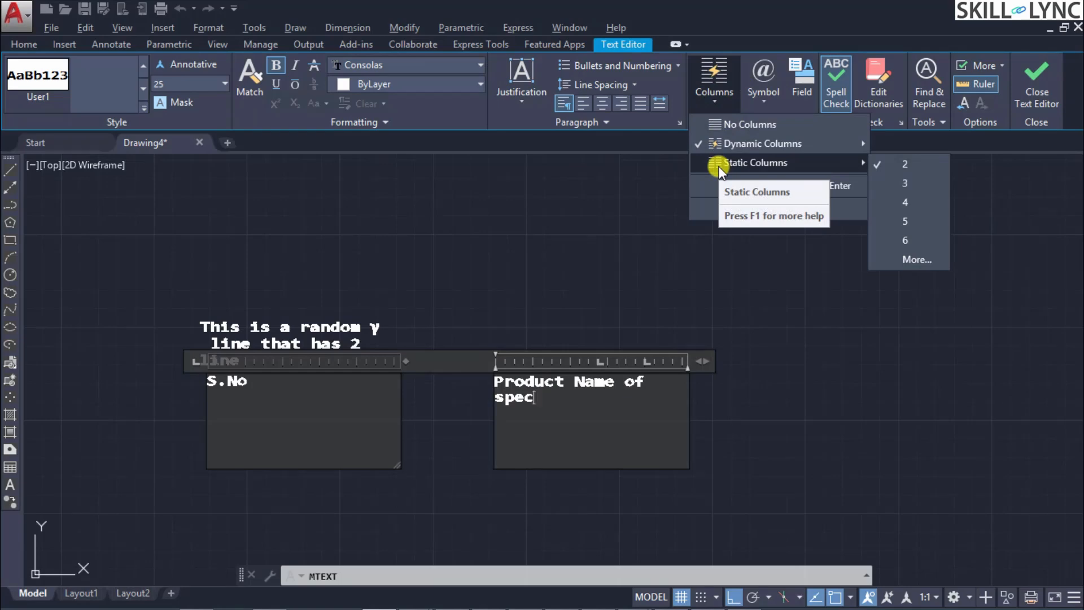
click(932, 208)
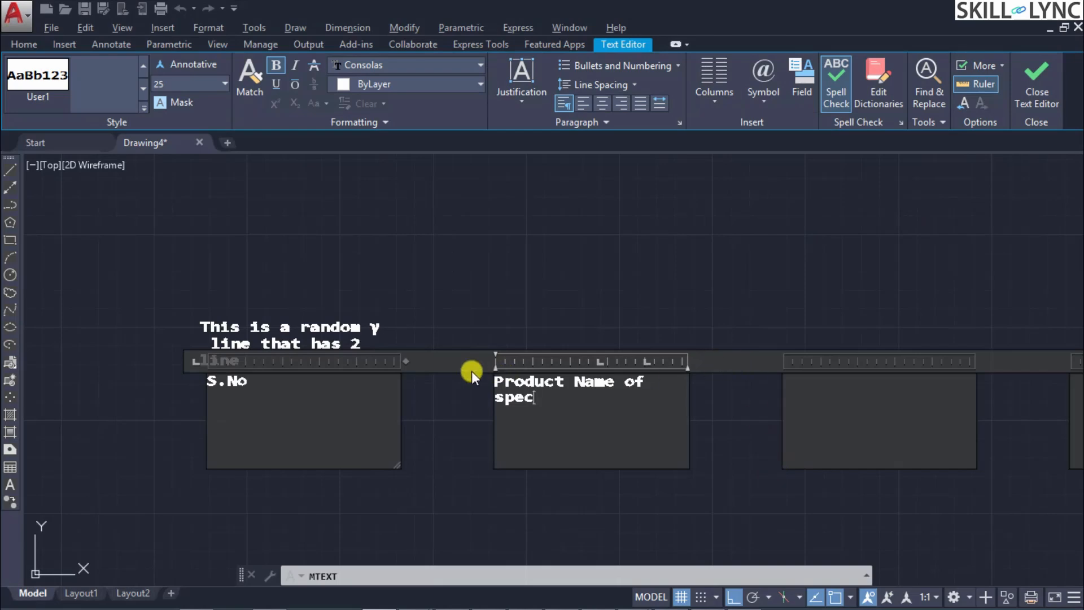
mouse_move(401, 360)
mouse_down()
mouse_move(327, 361)
mouse_move(460, 358)
mouse_move(420, 360)
mouse_up()
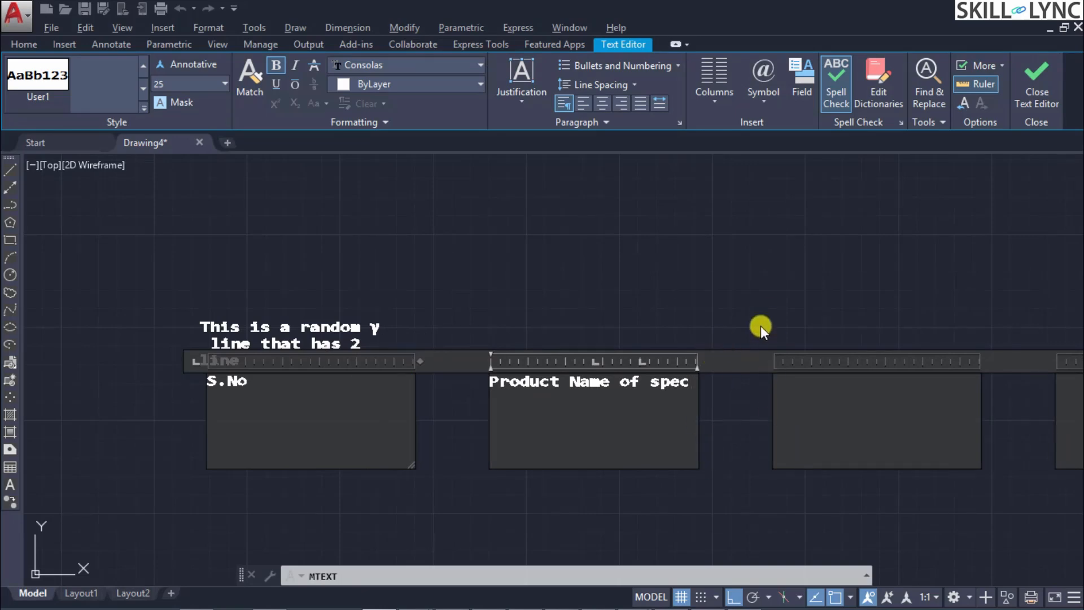
drag(418, 363, 330, 363)
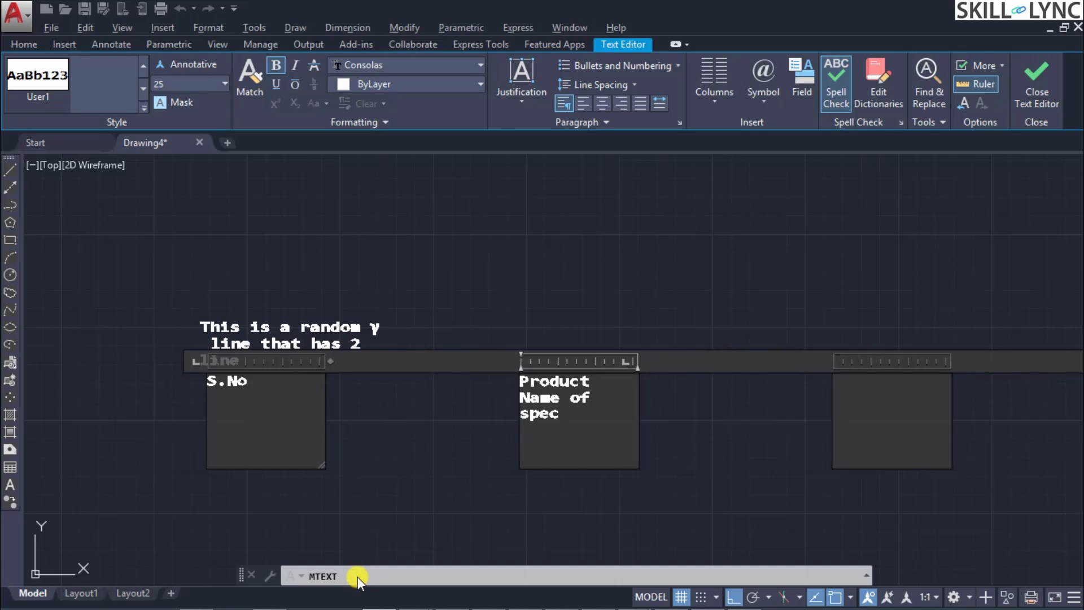
click(379, 508)
- Reopen the column text and change its column settings to dynamic with auto height and a gutter width of 15
click(479, 421)
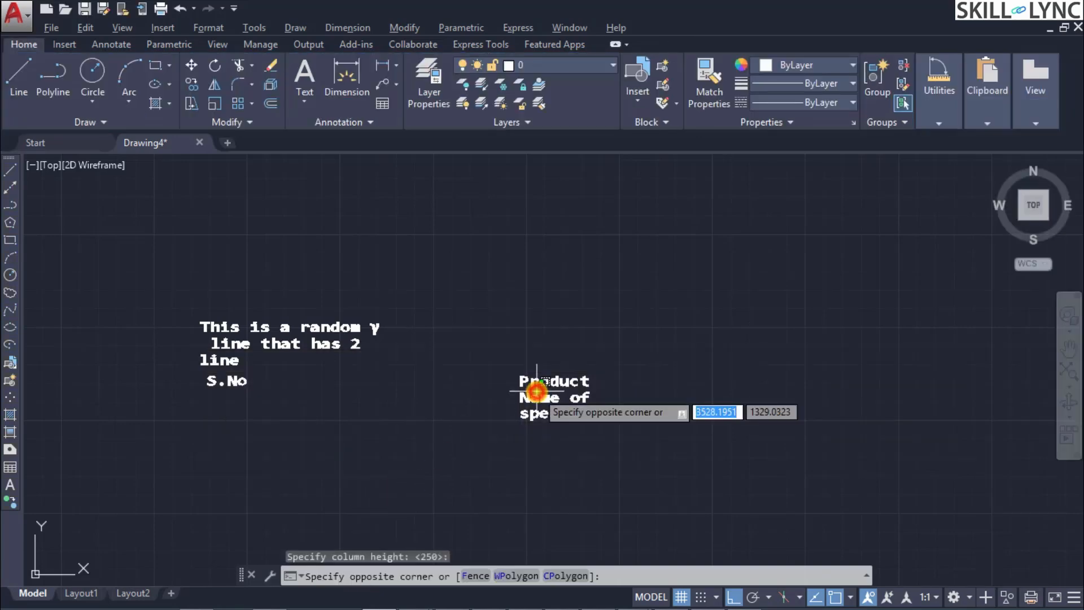
click(536, 395)
double_click(533, 398)
right_click(540, 433)
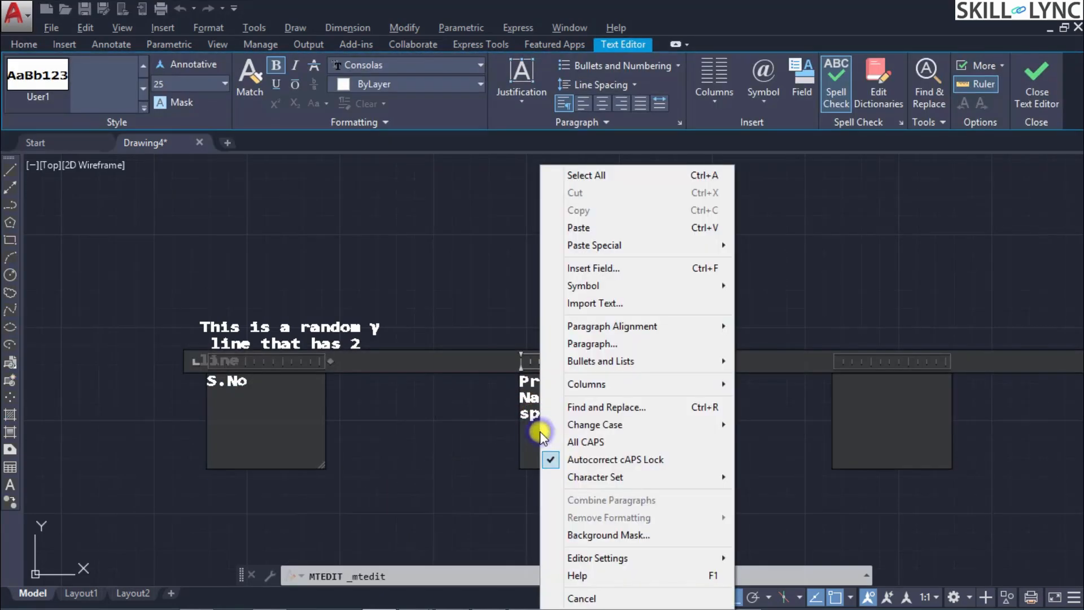
mouse_move(624, 384)
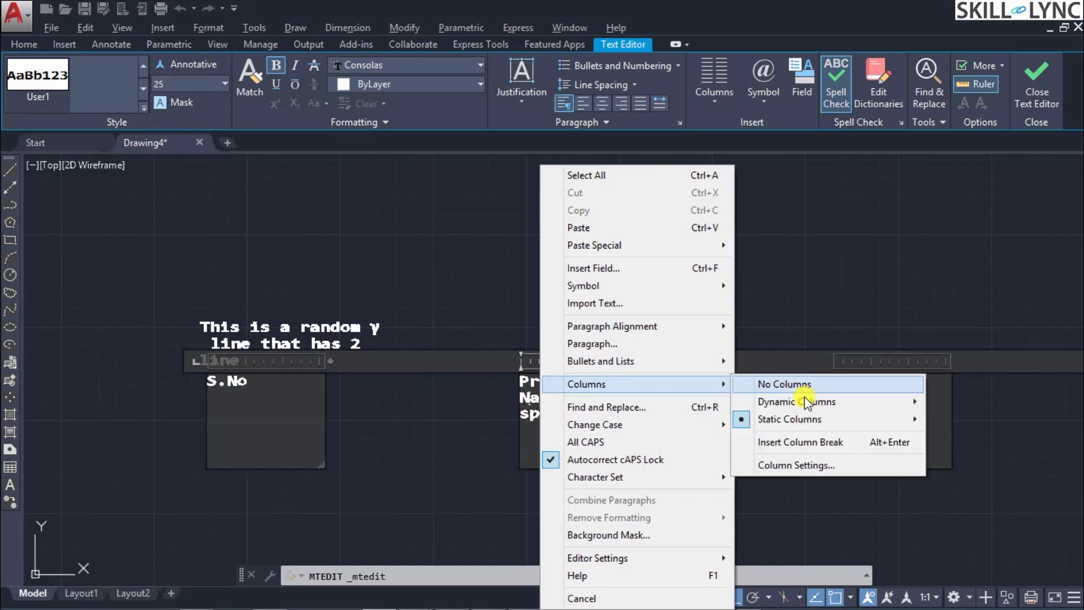
click(829, 468)
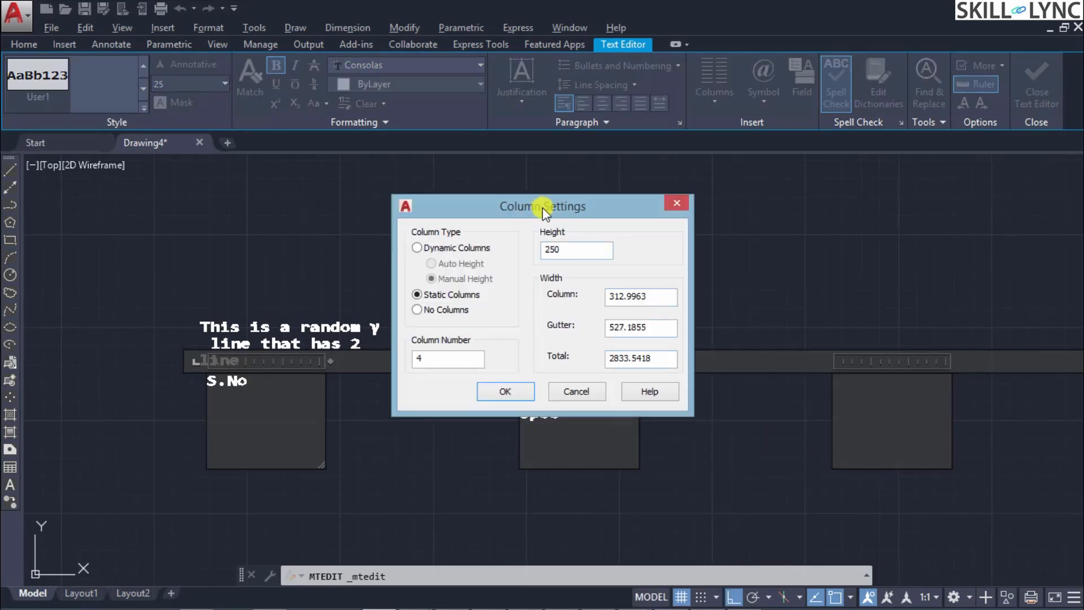
drag(543, 214, 676, 114)
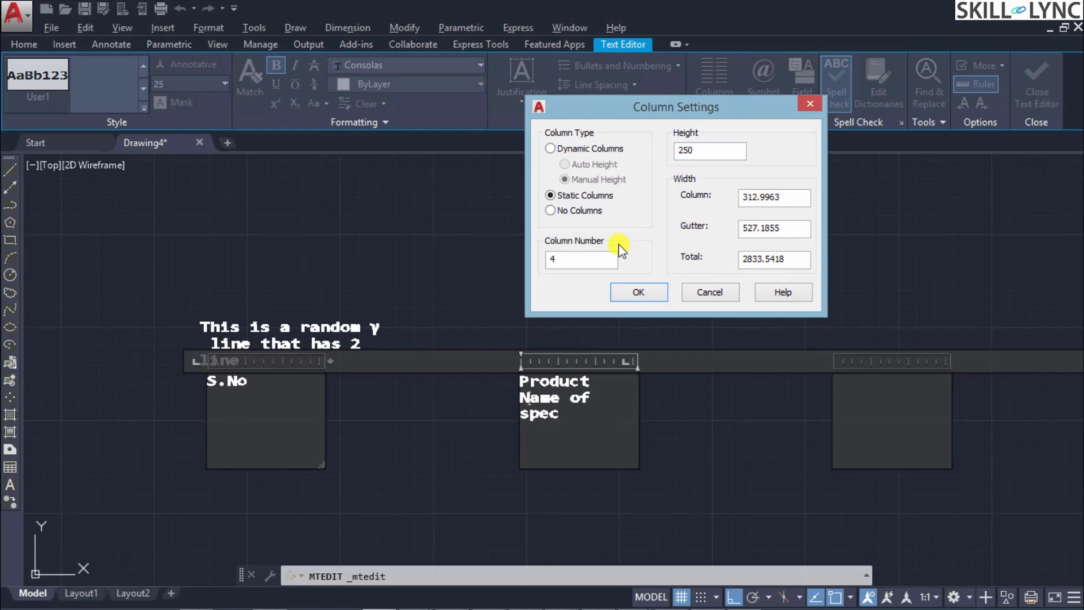
click(564, 149)
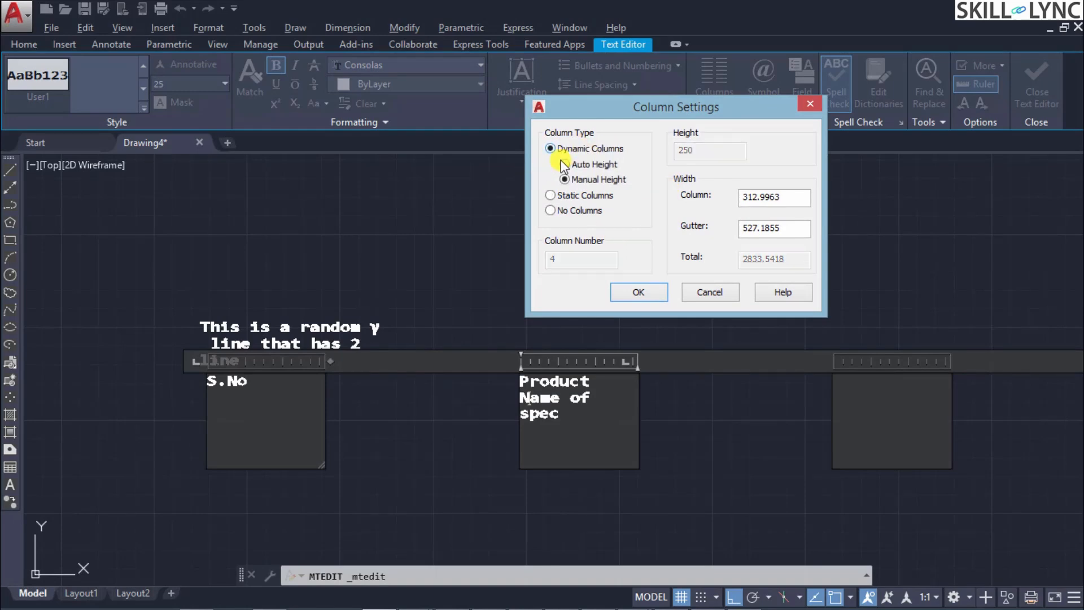
click(601, 165)
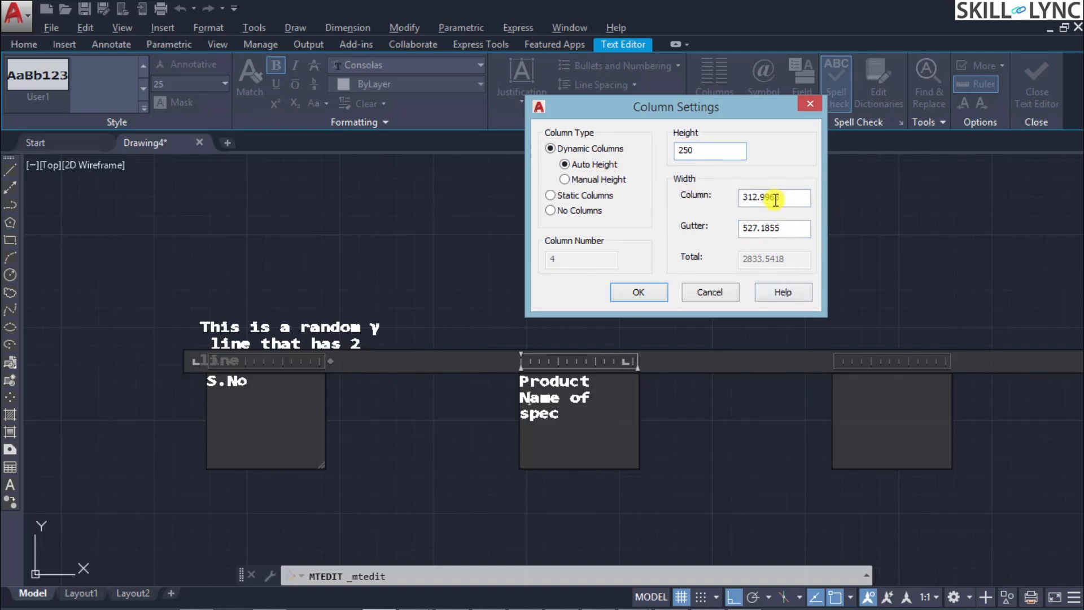
double_click(795, 229)
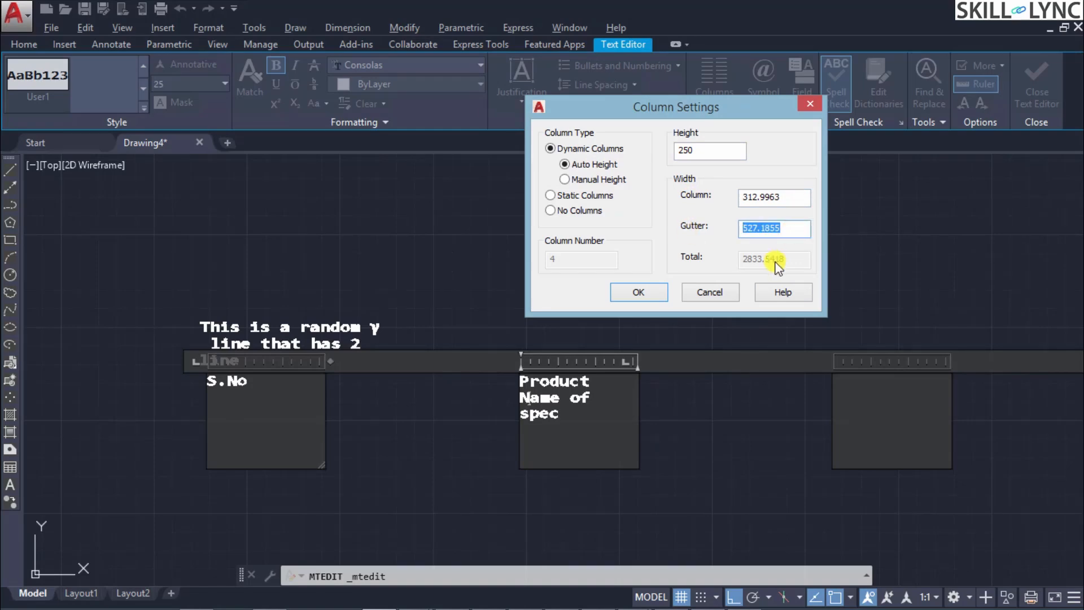
text(15)
click(638, 292)
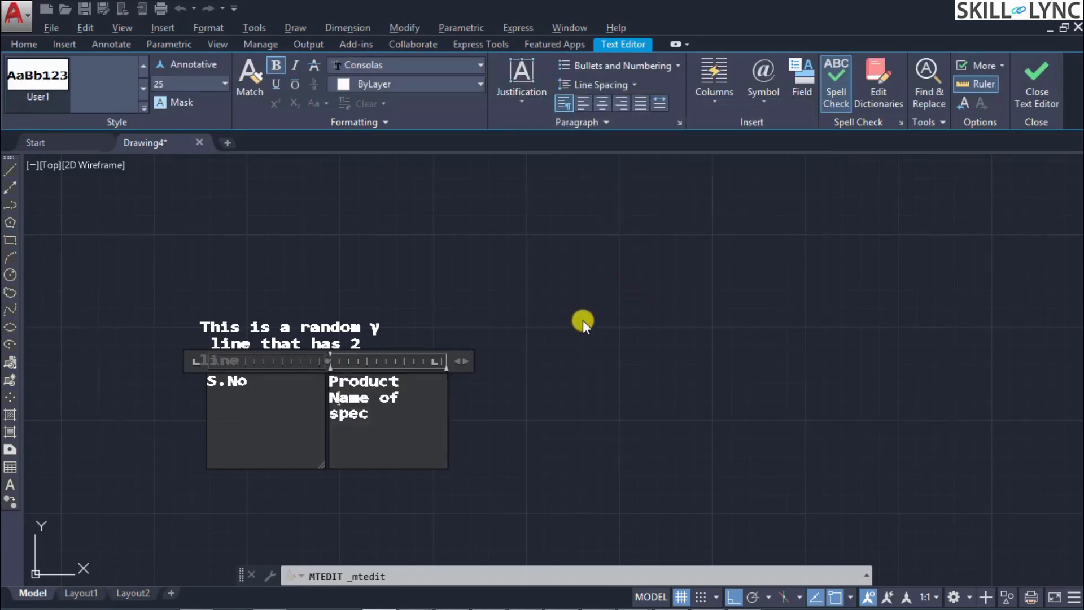
- Review the column settings for the S.No text, including the static columns option, without applying changes, and leave the text editor
click(256, 380)
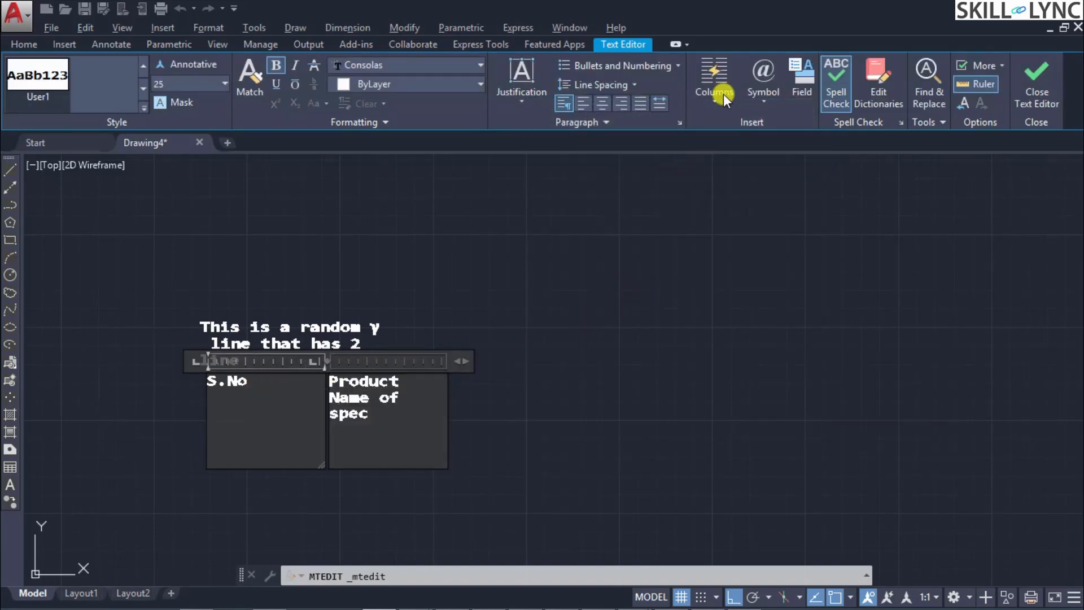
right_click(274, 389)
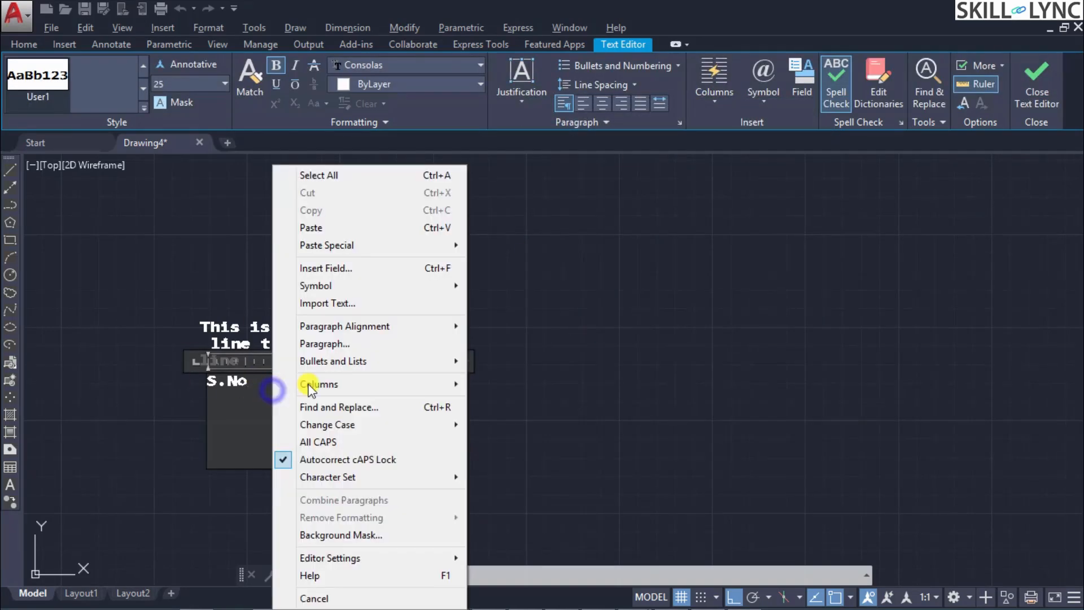
mouse_move(373, 385)
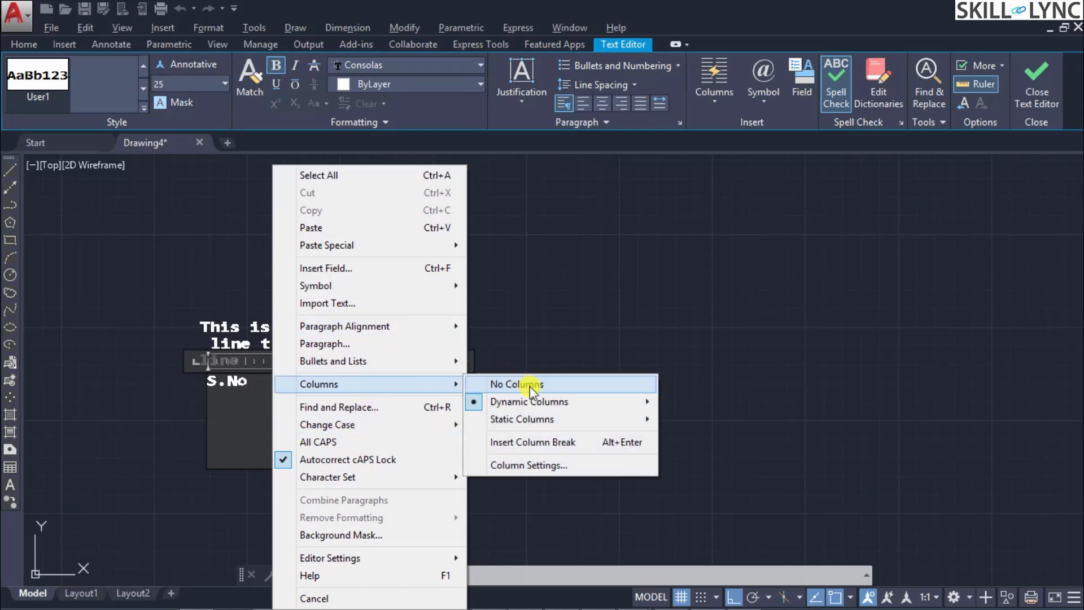
mouse_move(536, 400)
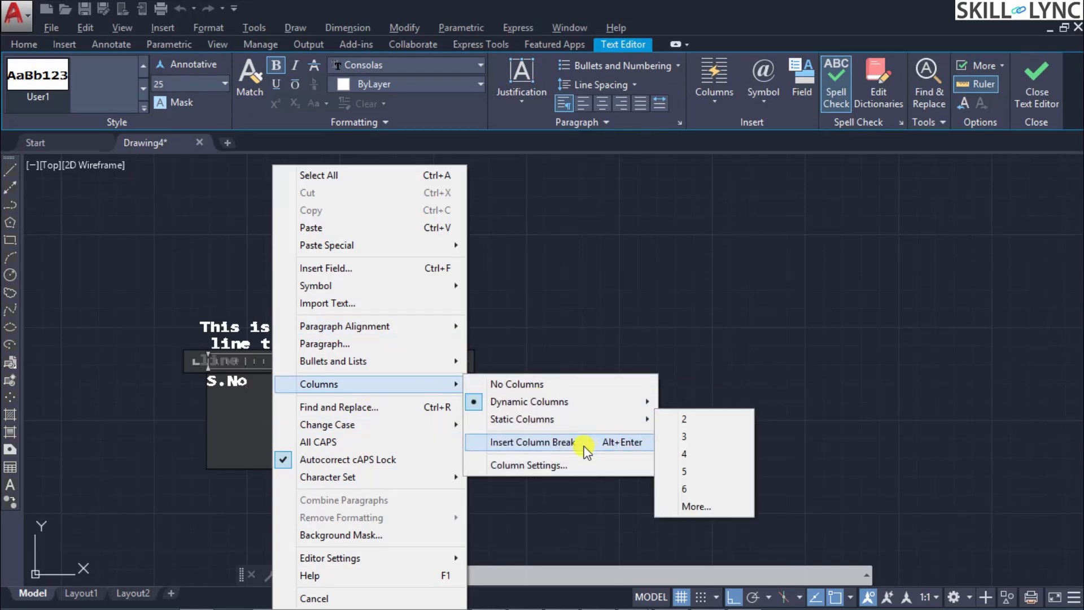
click(567, 464)
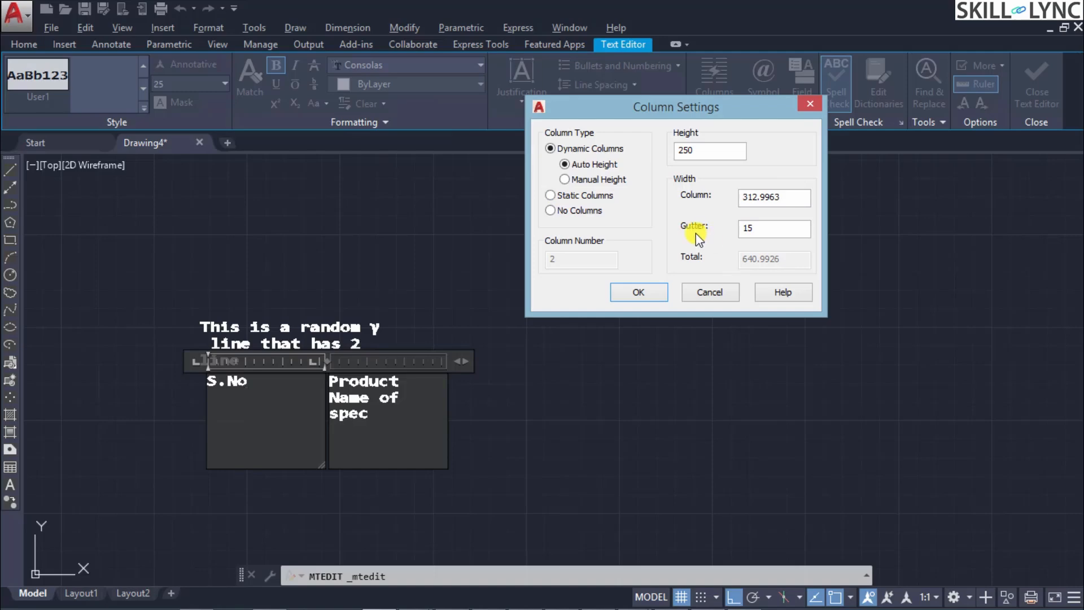
click(571, 196)
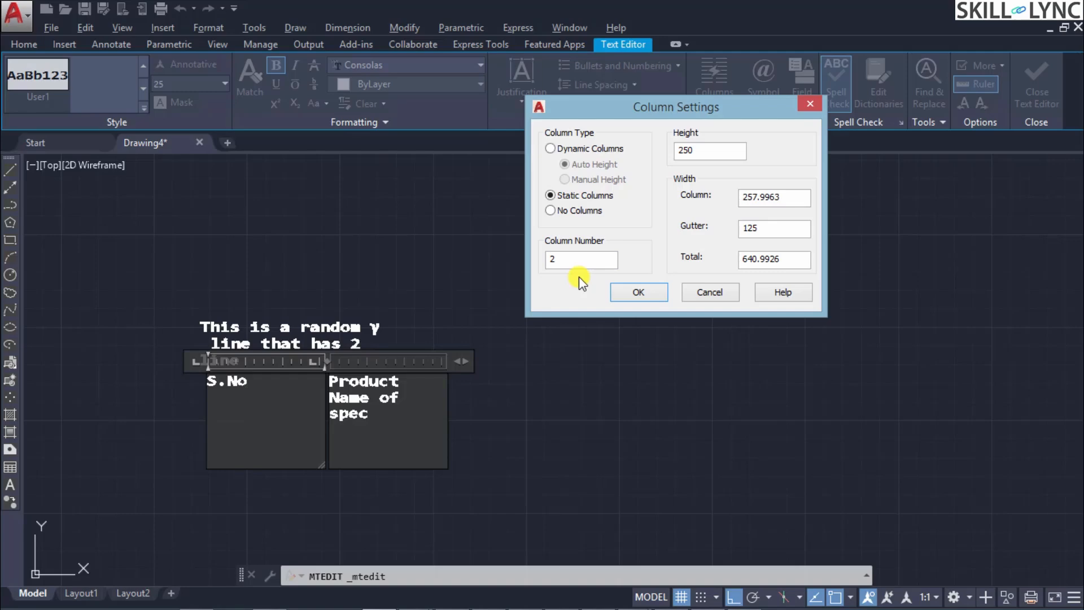
click(713, 296)
click(486, 389)
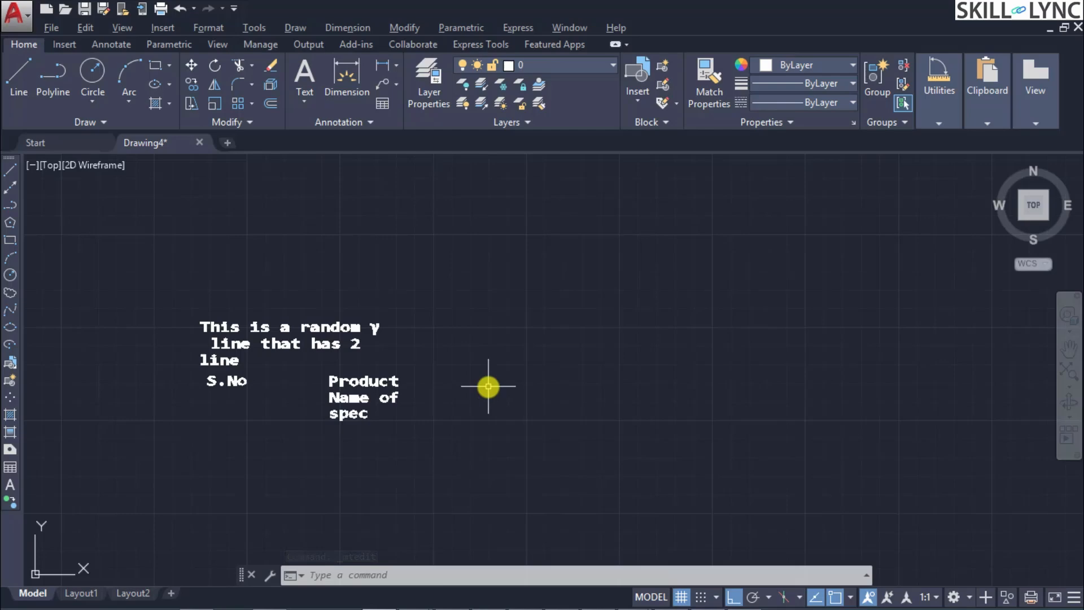
- Reopen the column text for editing and look over the bullets and numbering options
click(353, 394)
double_click(353, 394)
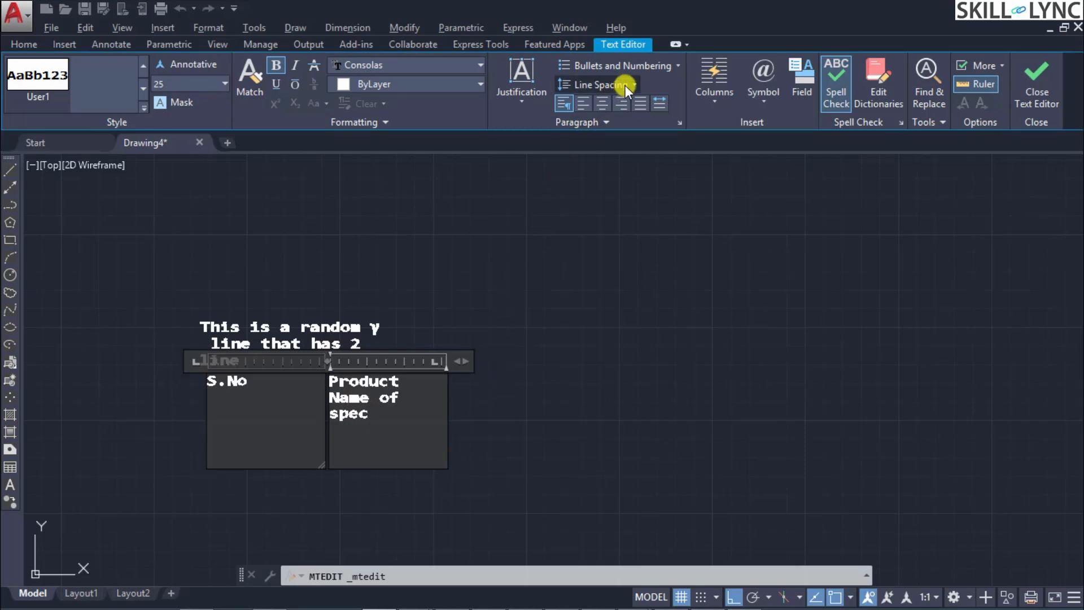
click(678, 66)
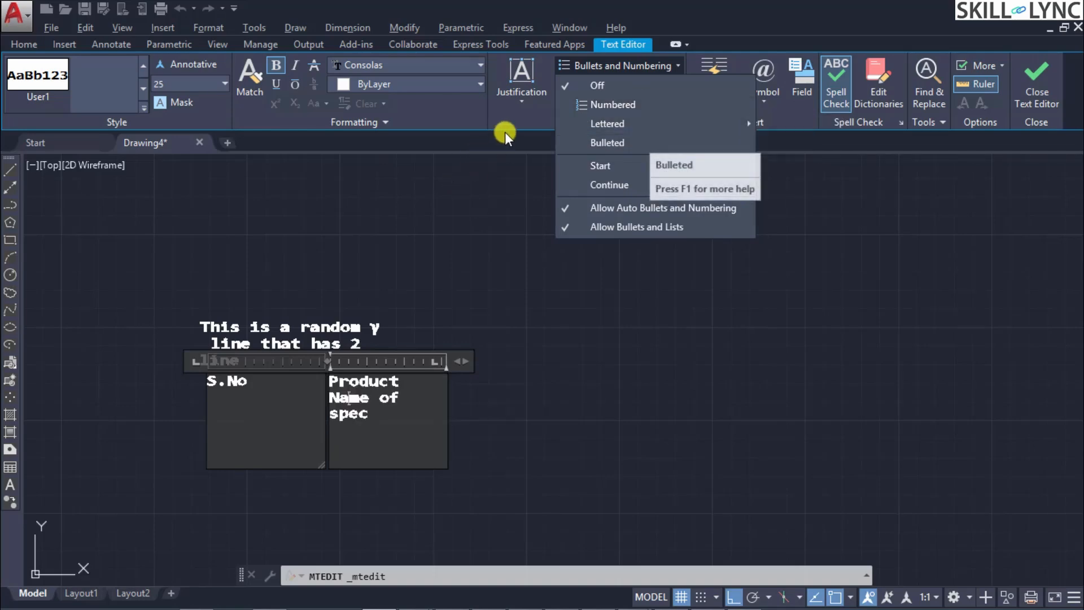
click(524, 118)
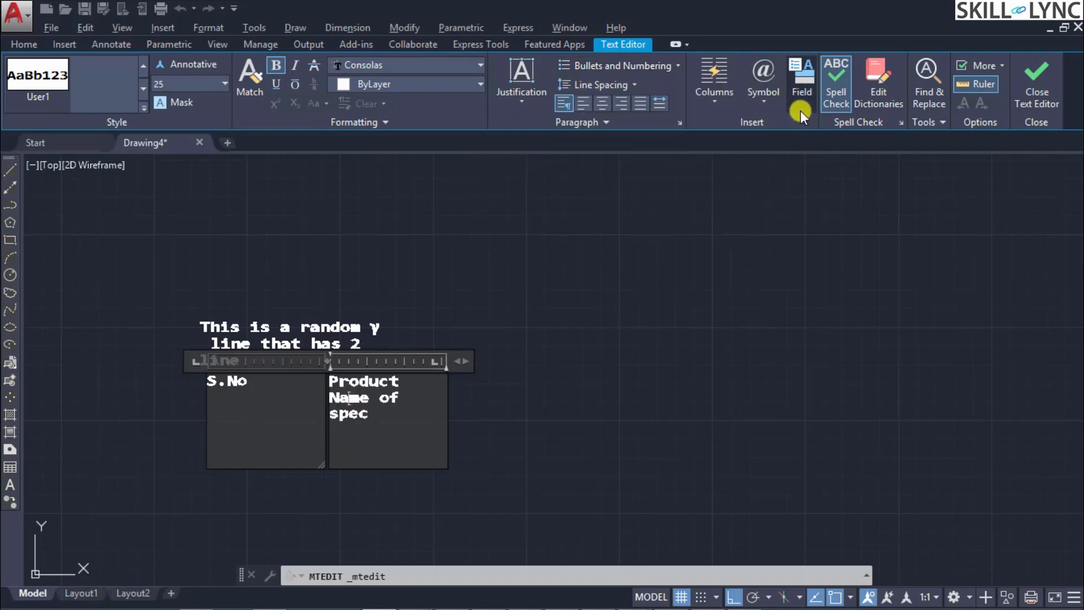
- Look over the Find and Replace options for the column text, then close them without replacing anything
click(928, 102)
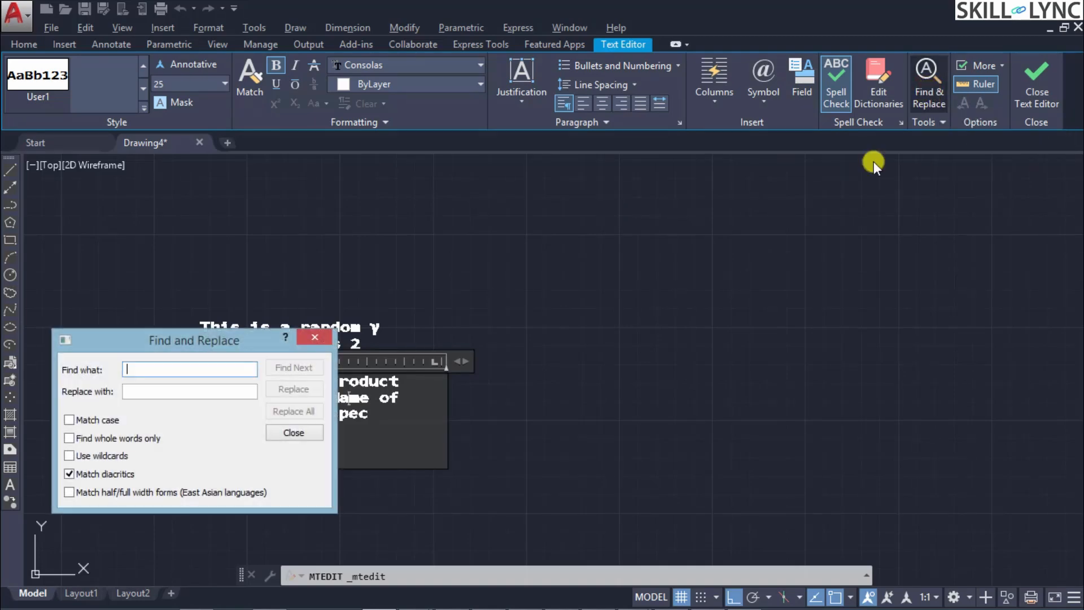
drag(195, 347, 654, 255)
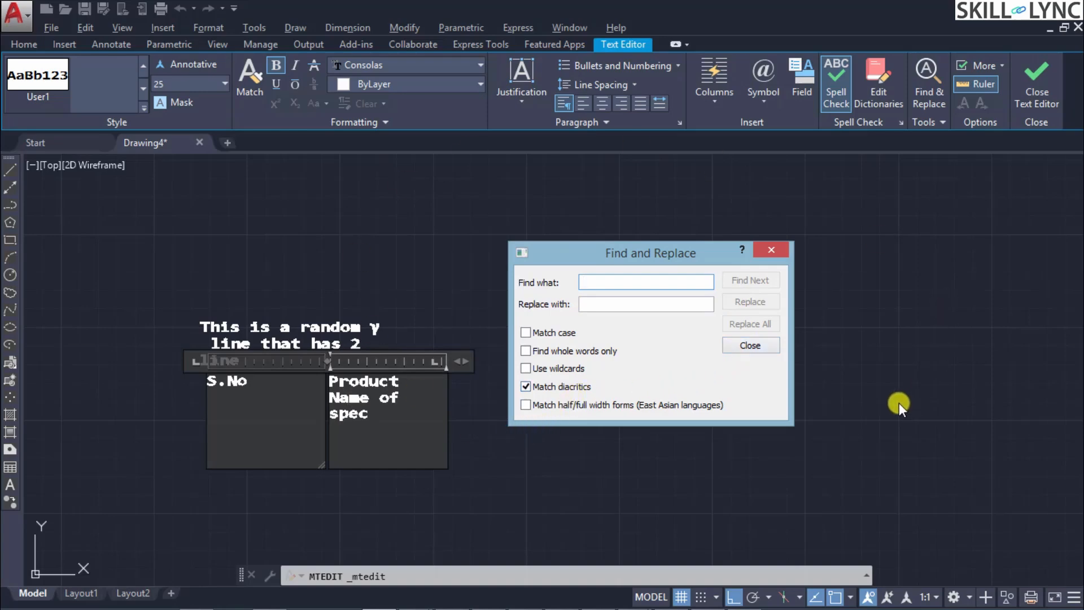
click(763, 343)
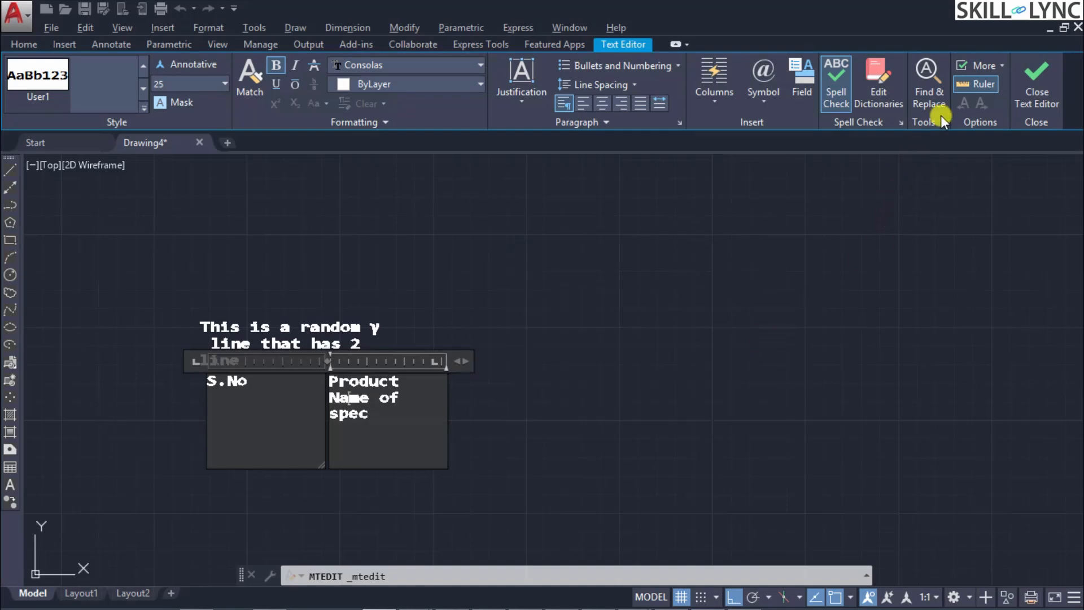
- Examine the text editor's available character sets and its editor settings, including WYSIWYG display, toolbar, background and text highlight color, without changing any
click(997, 65)
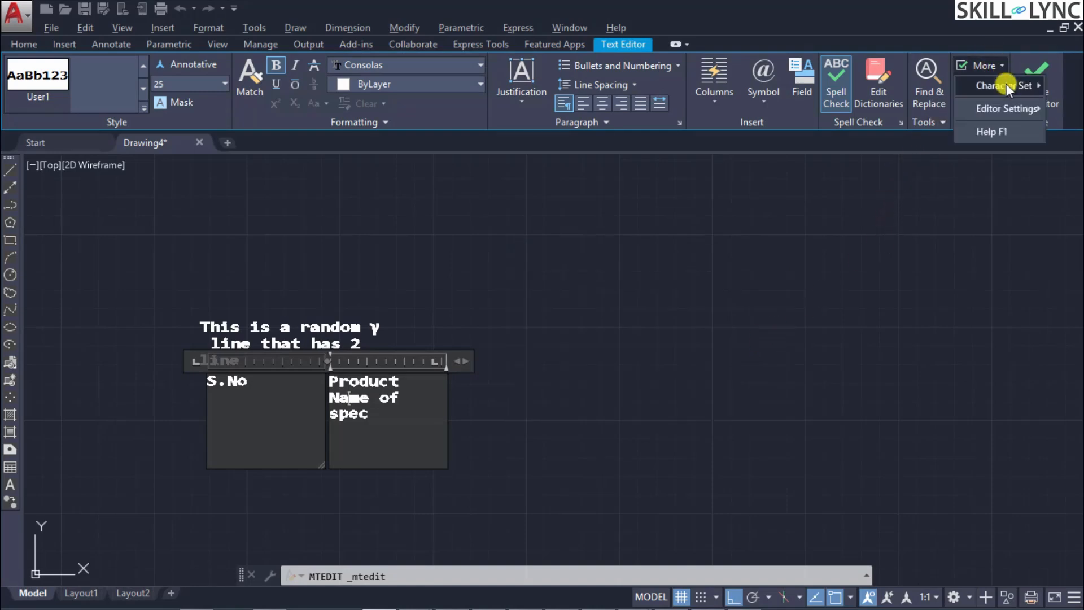
mouse_move(1006, 84)
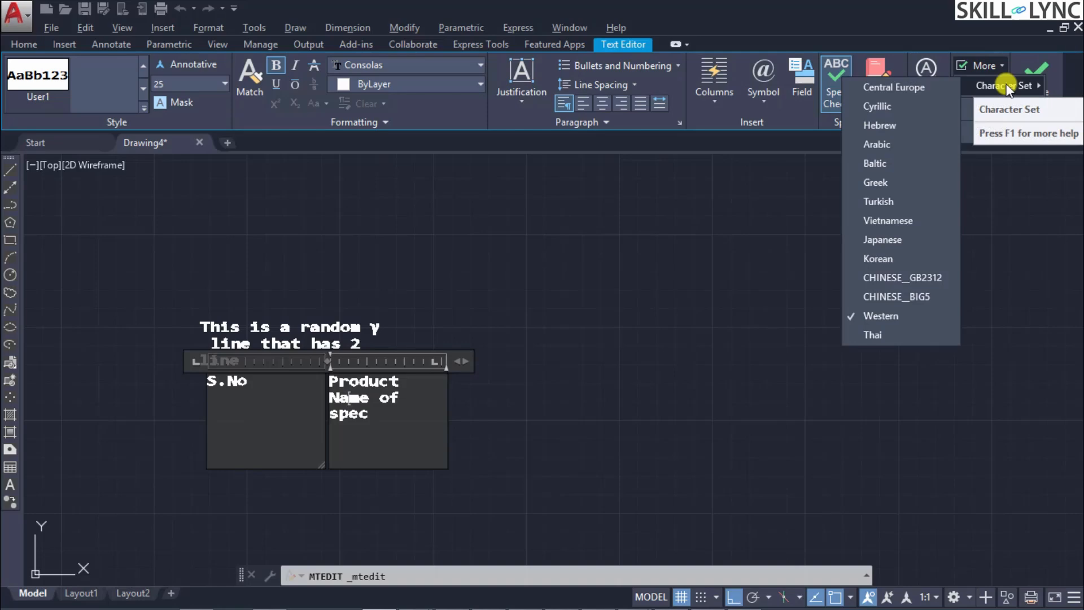
mouse_move(1002, 113)
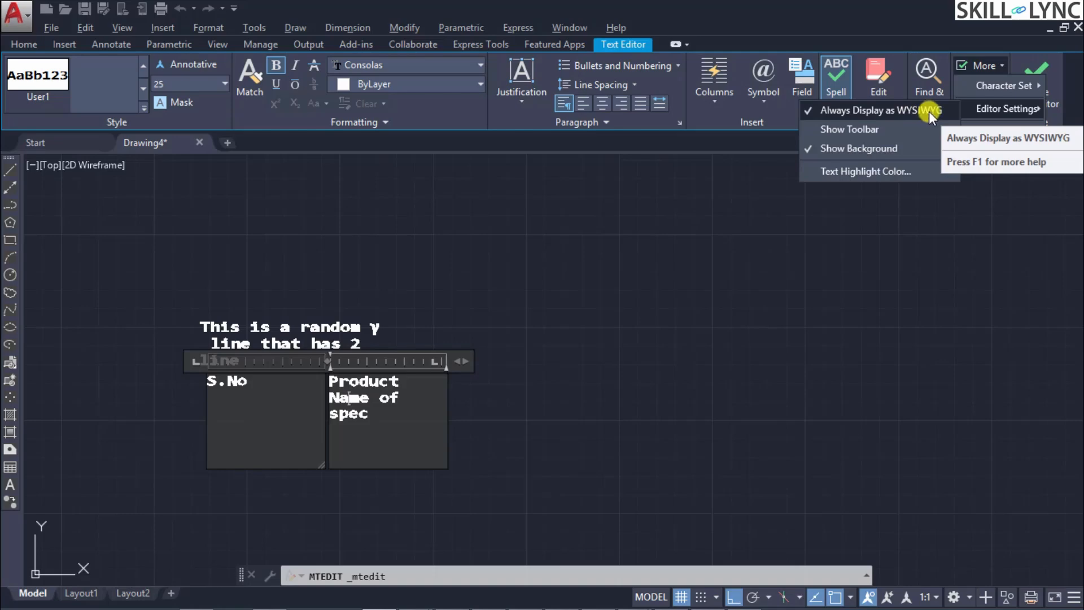
click(996, 65)
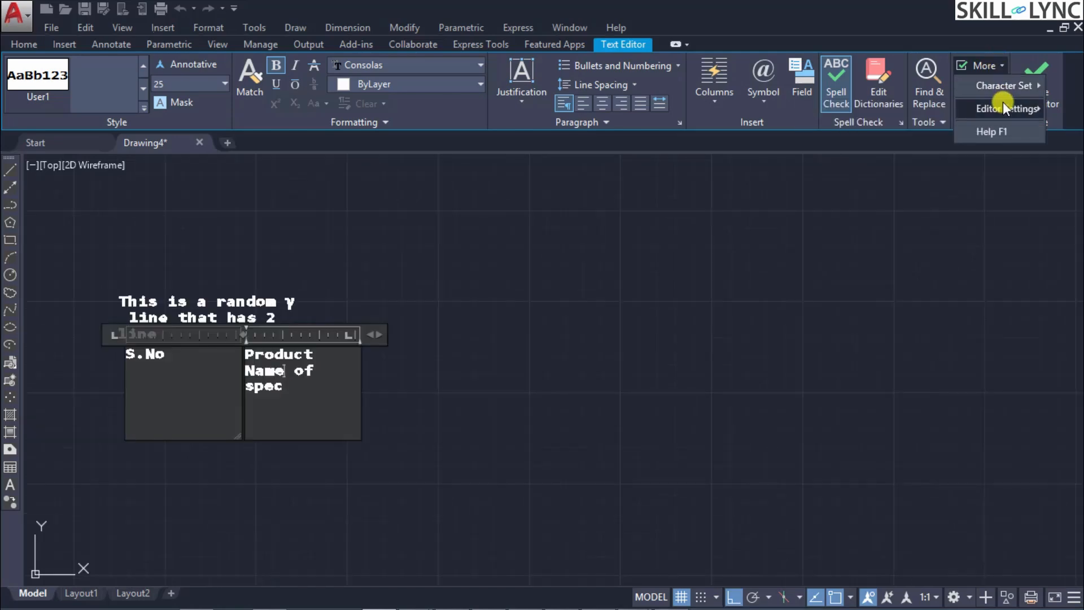
mouse_move(1002, 101)
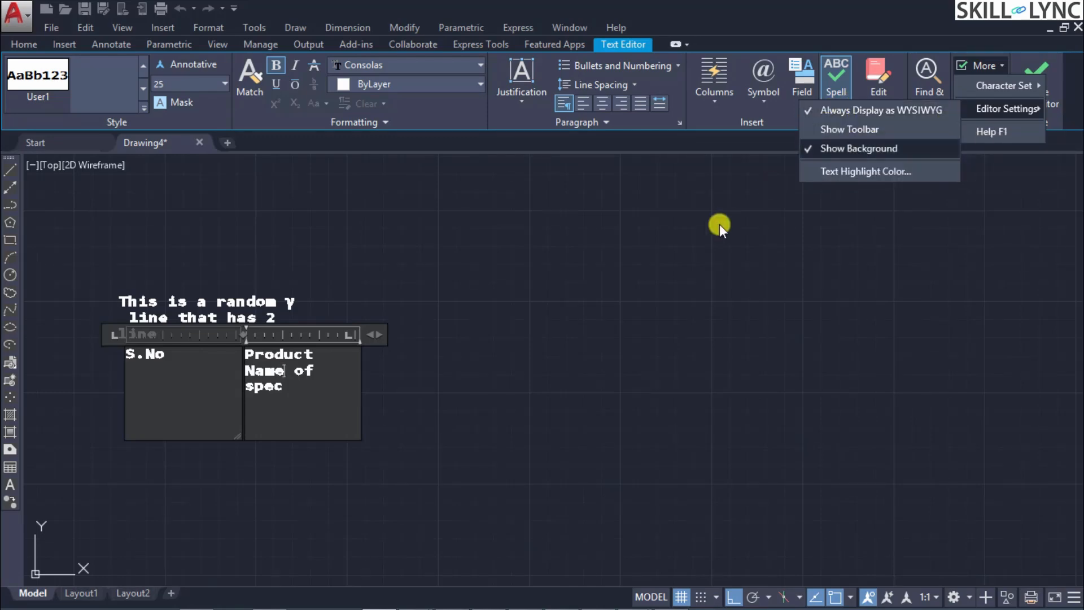
click(678, 269)
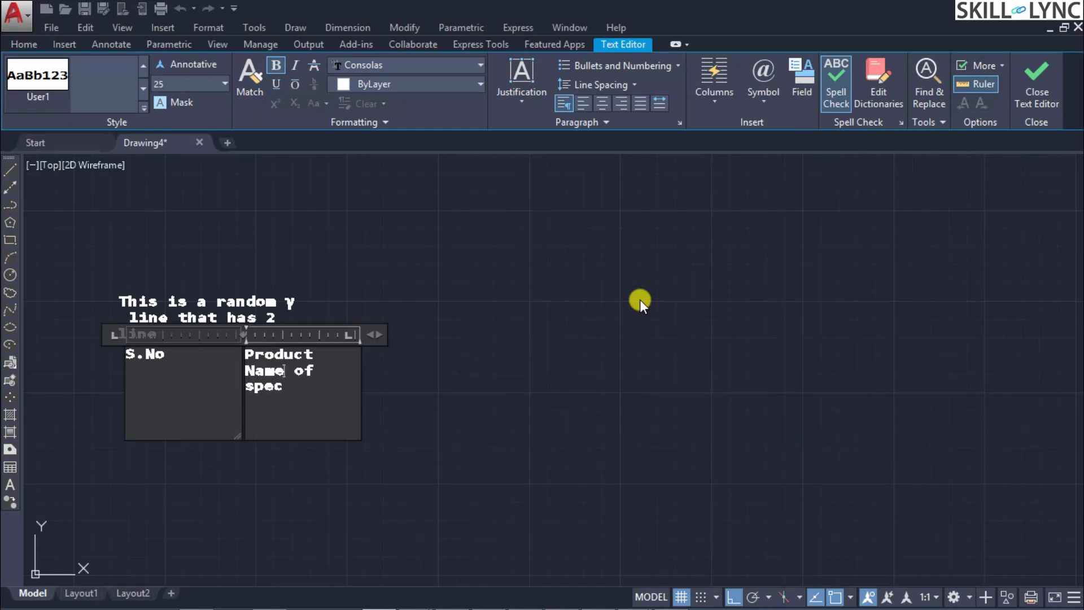
- Insert "mt" inside the word "Product" in the column text and leave the text editor, keeping the change
text(mt)
key(Escape)
click(593, 314)
click(557, 326)
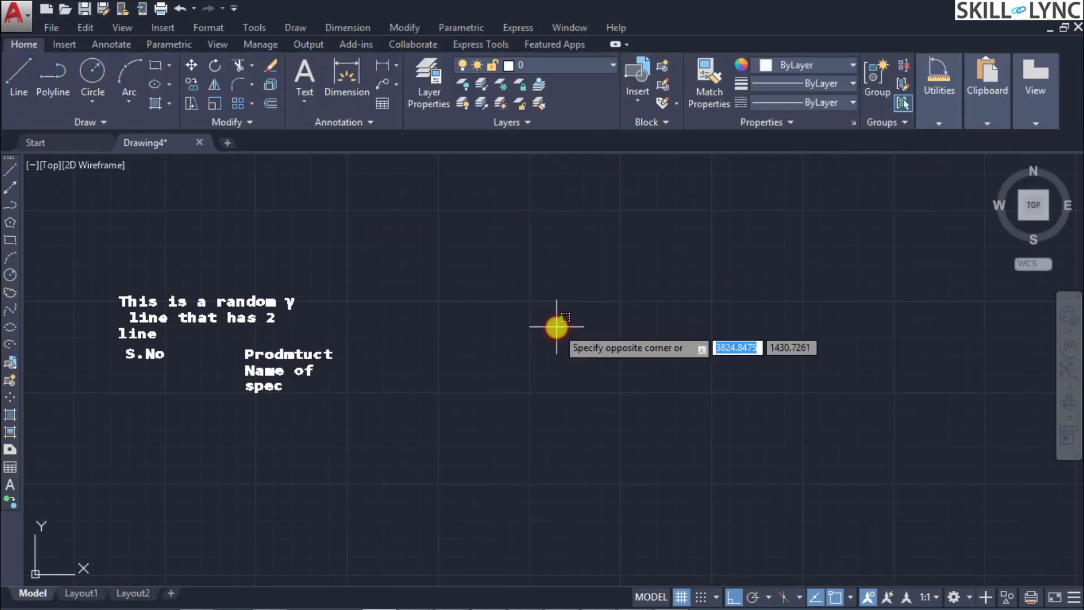
click(557, 326)
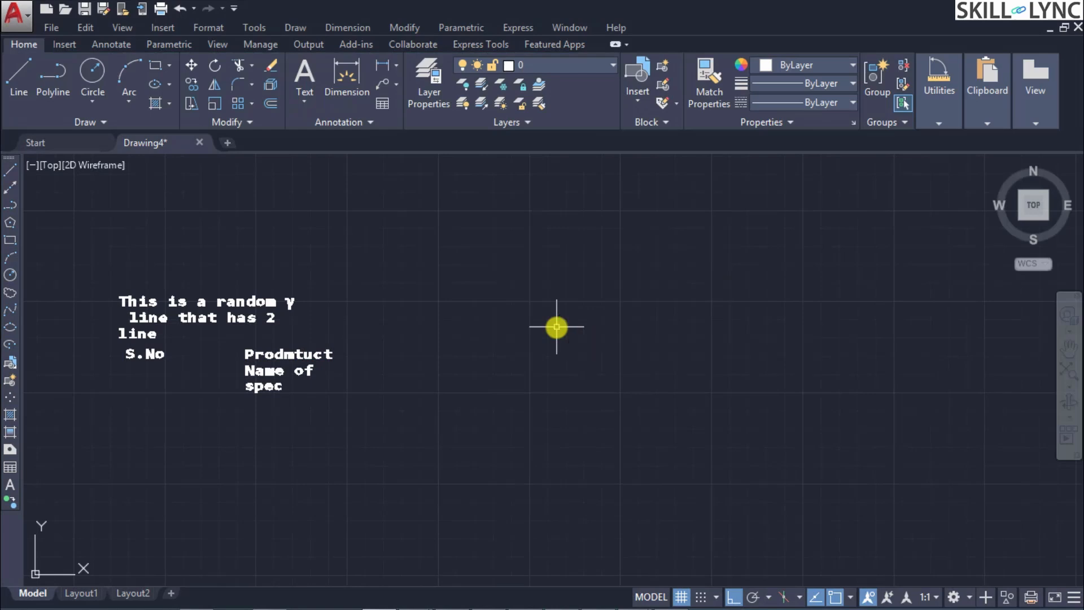
- Run the MTEXTFIXED system variable and accept the value 0
text(MTEXTfi)
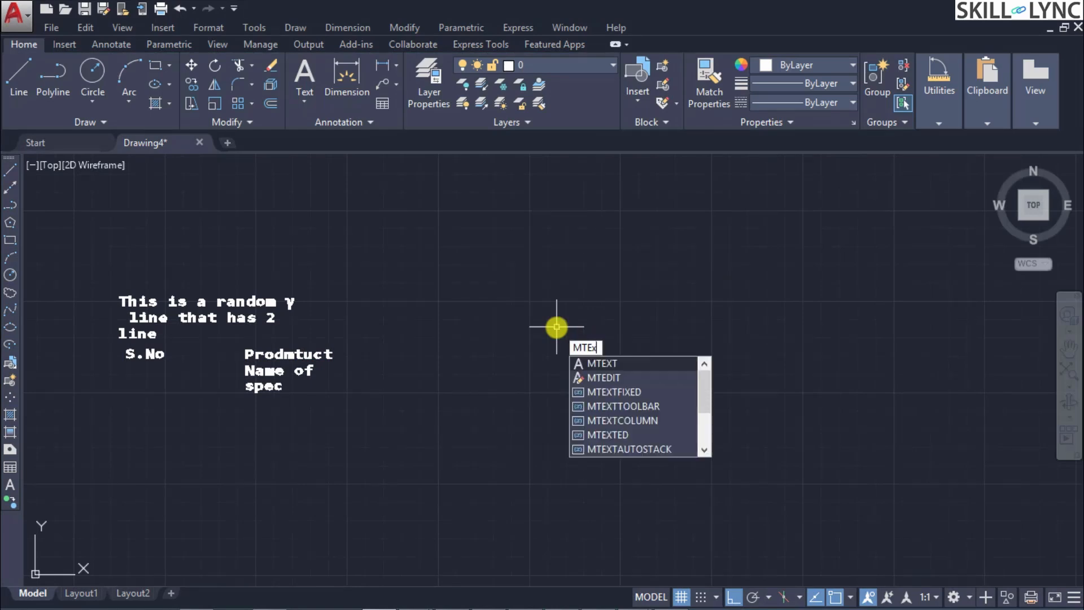
text(xed)
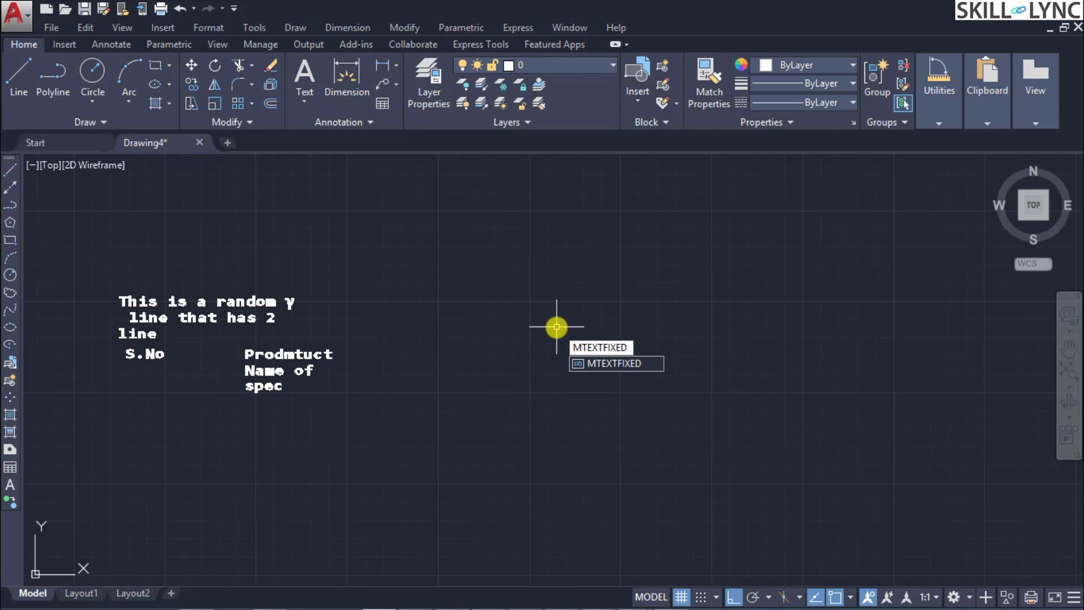
click(600, 365)
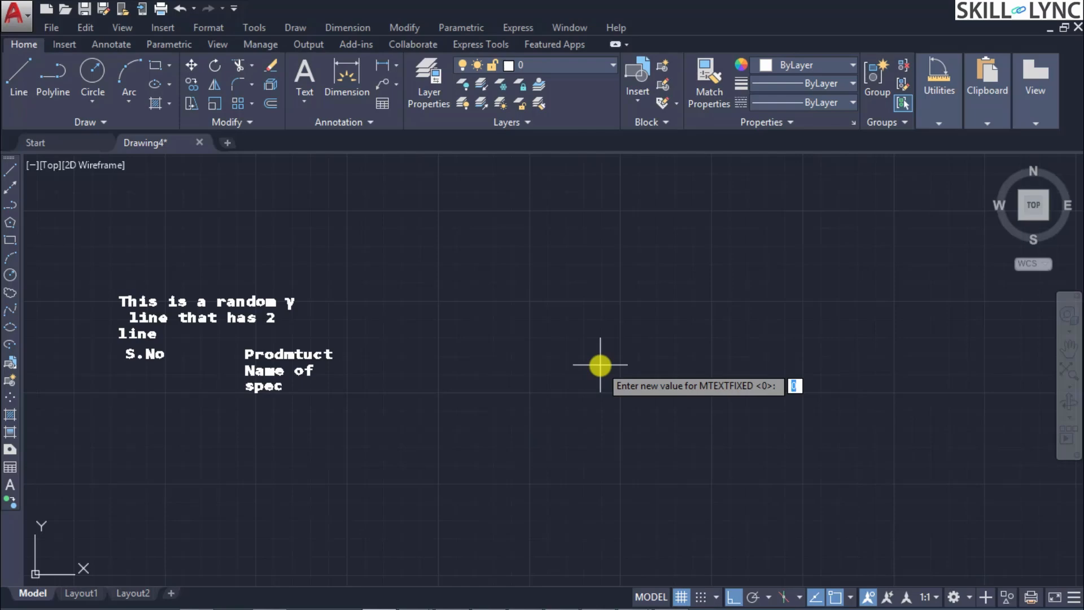
key(Return)
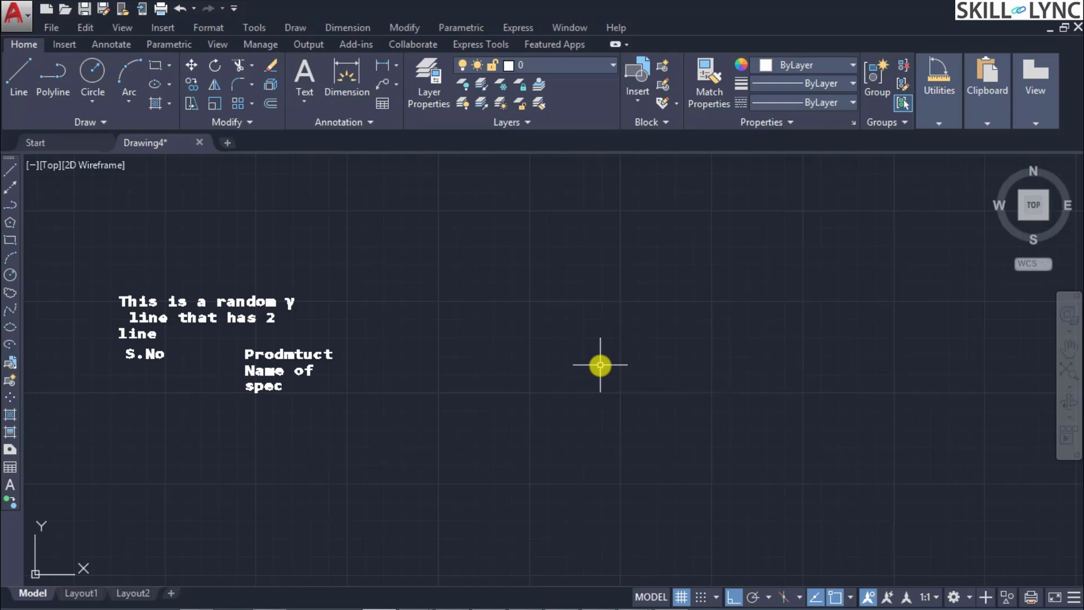